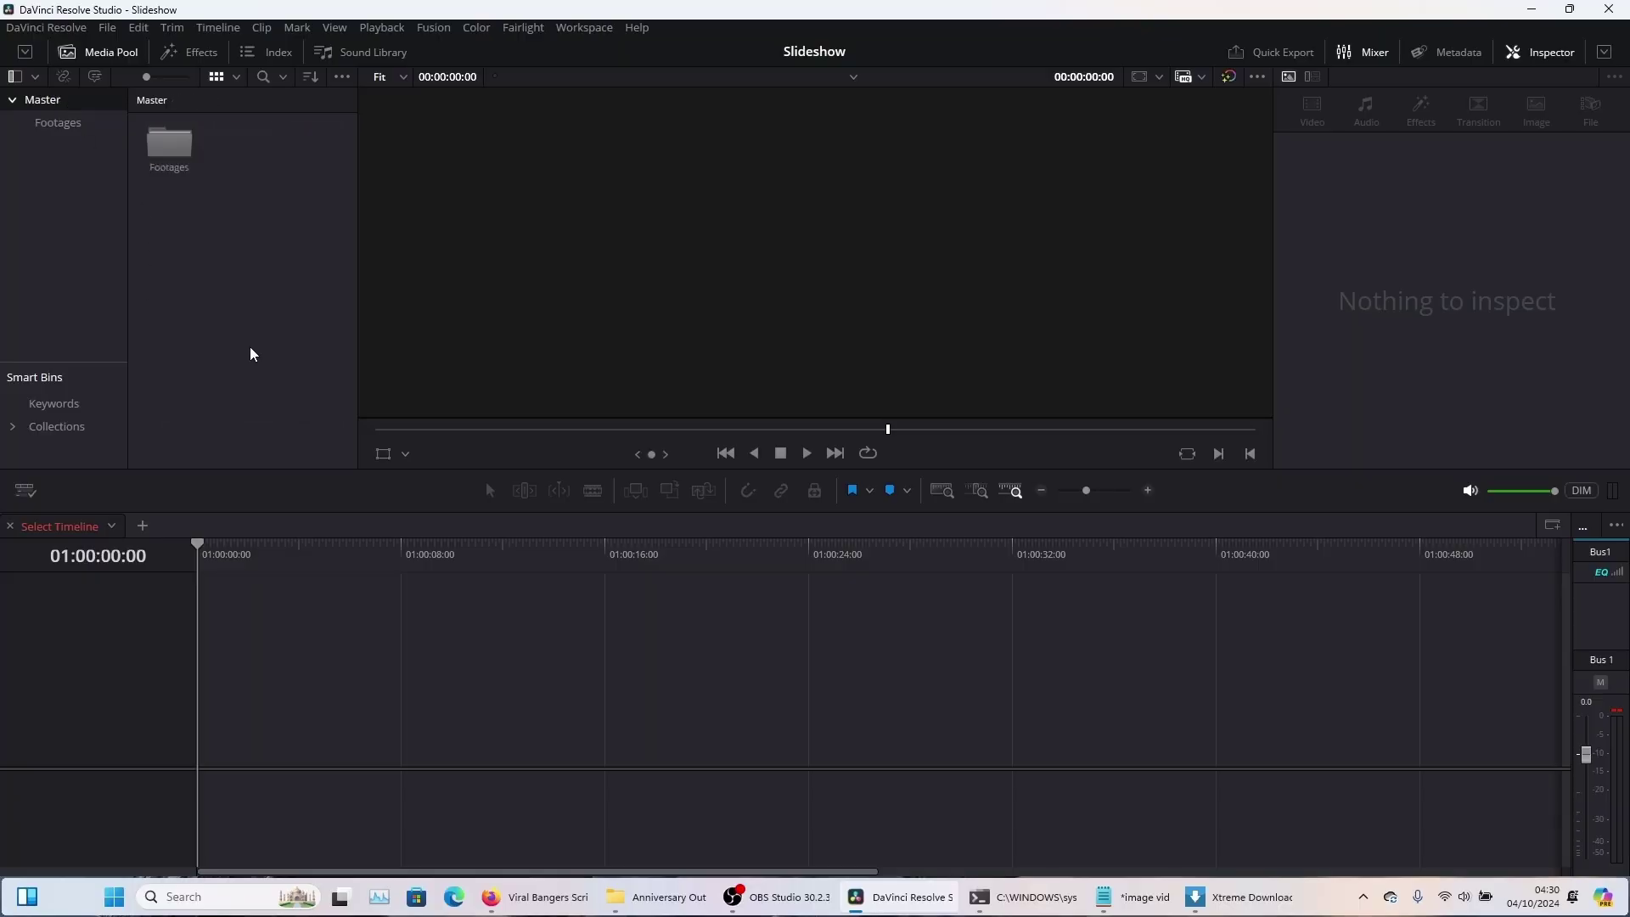
# Create Timeline 1 with custom settings that scale mismatched images entirely to fit.
pyautogui.hotkey('ctrl', 'n')
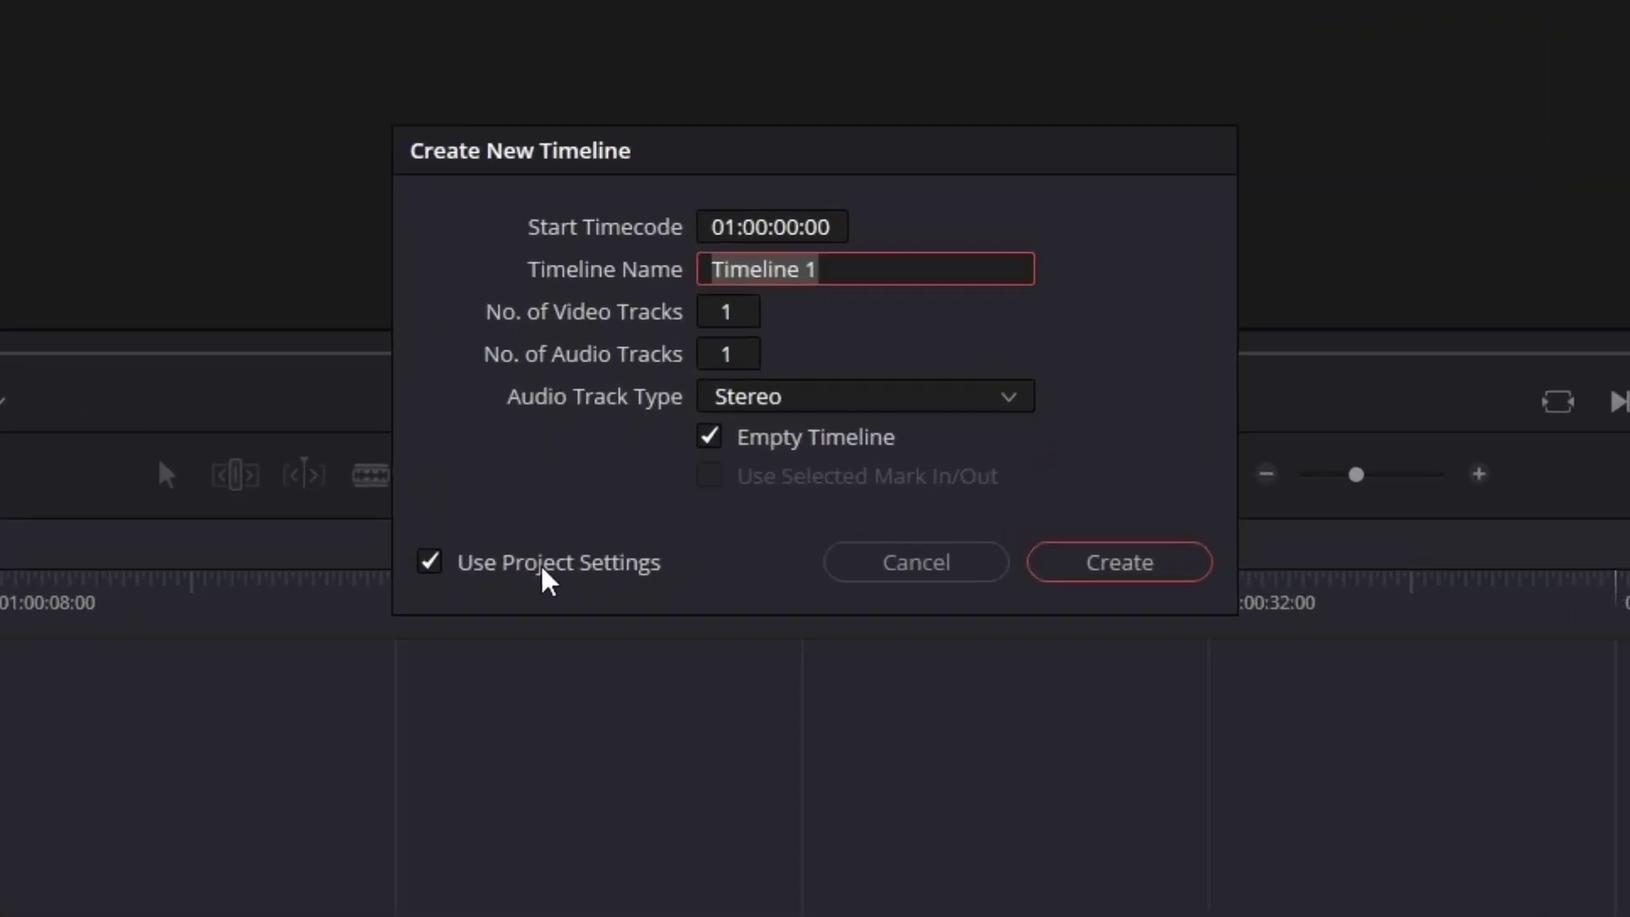
pyautogui.click(544, 567)
pyautogui.click(728, 238)
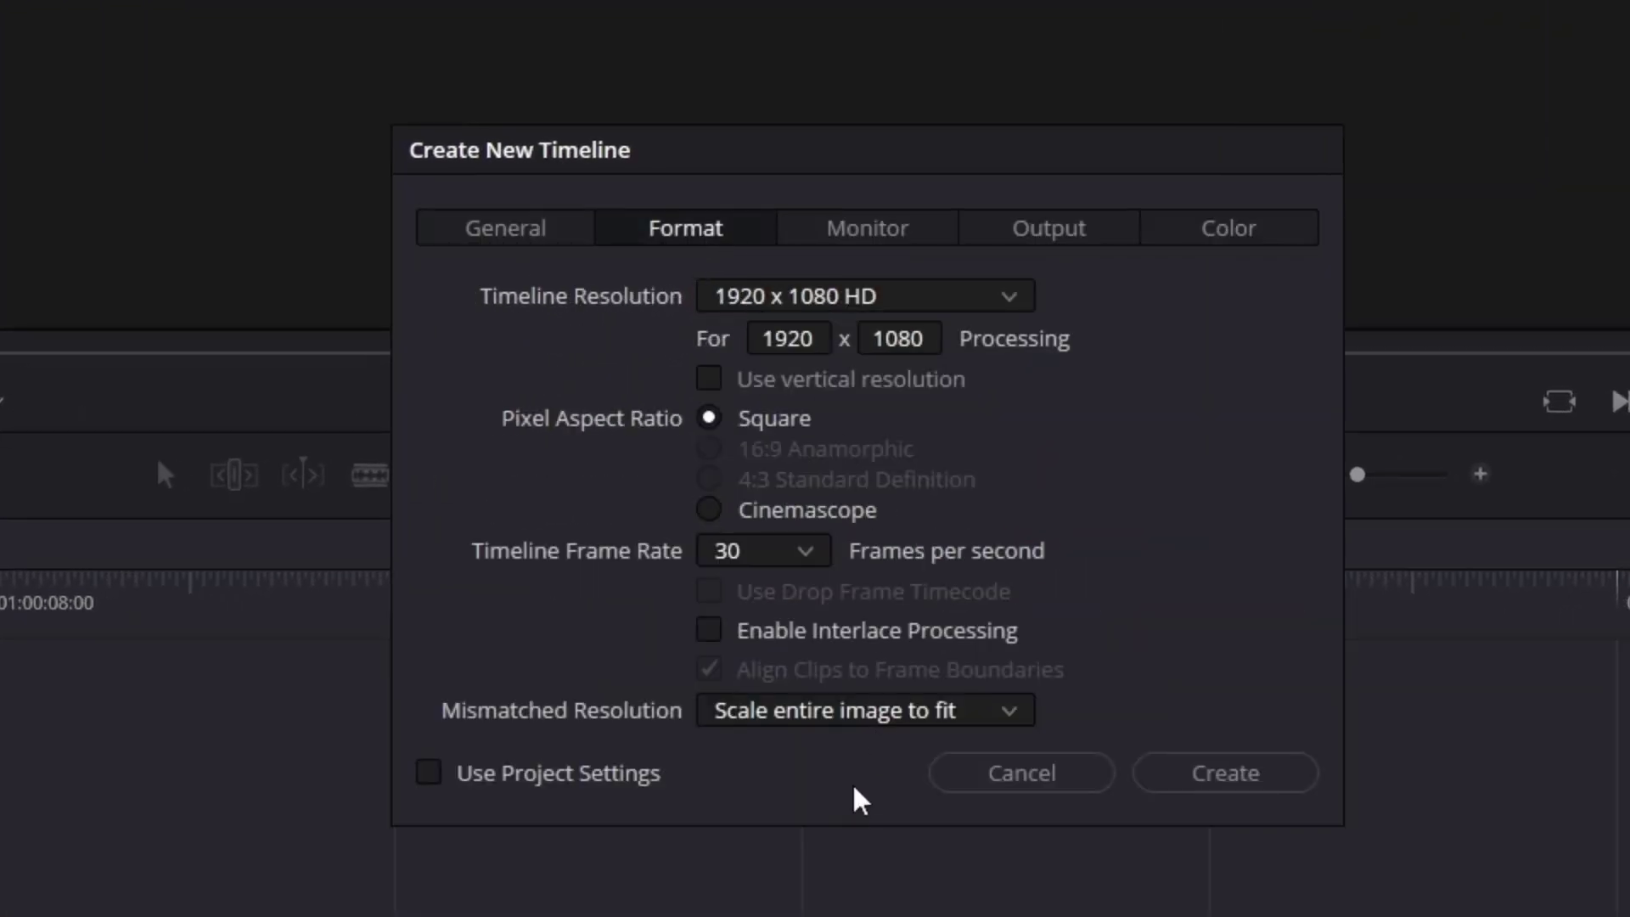
pyautogui.click(836, 709)
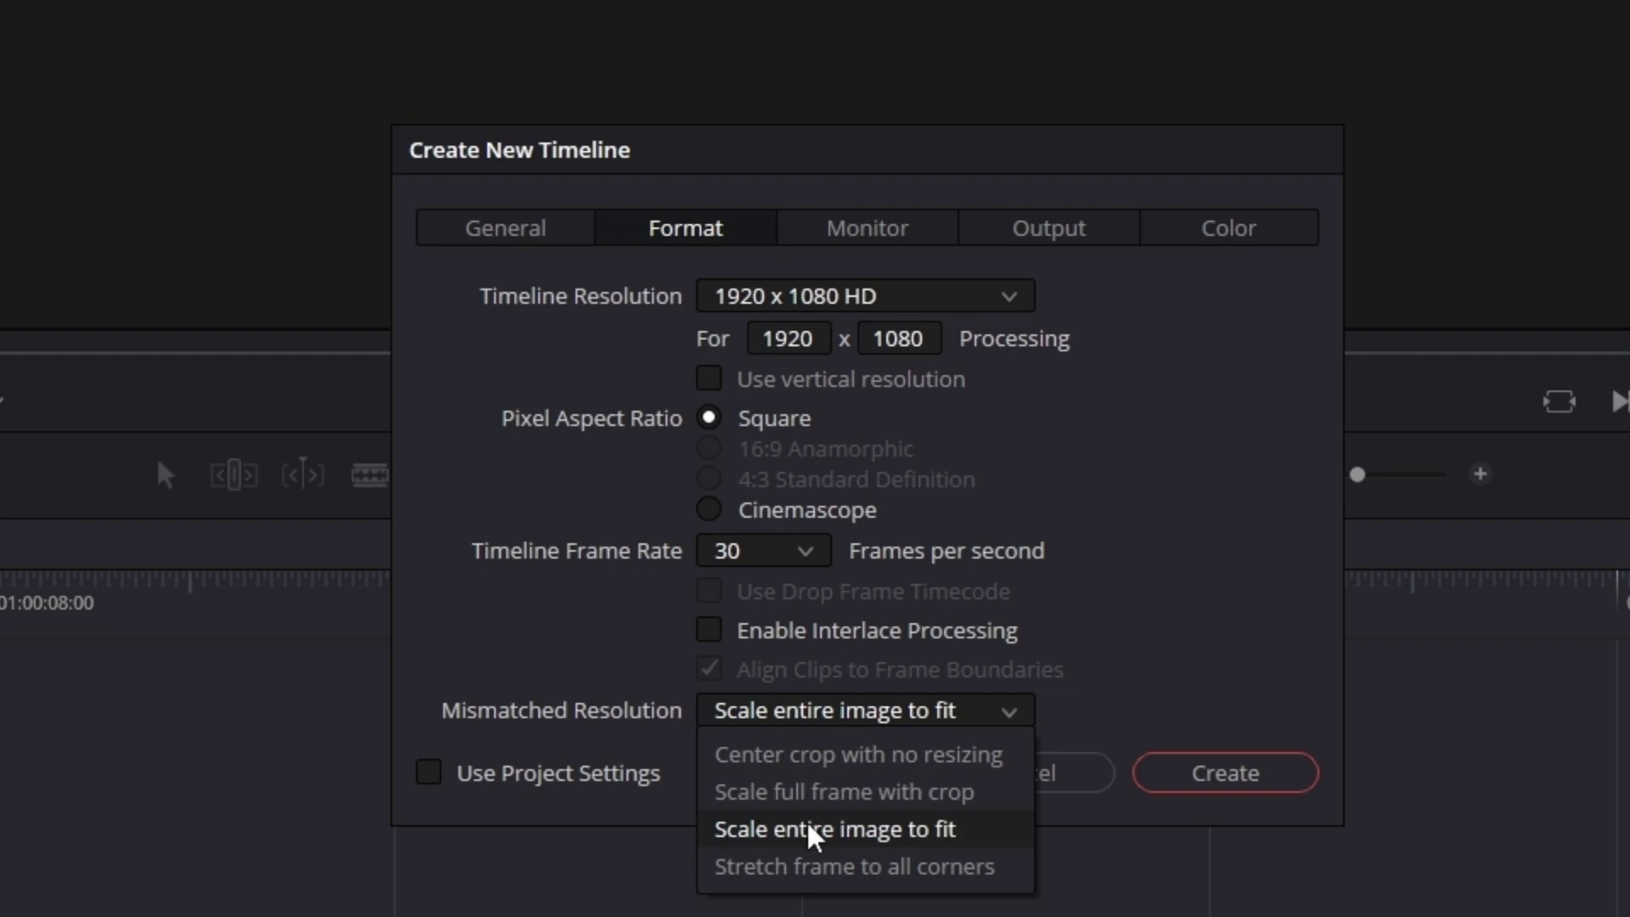
pyautogui.click(998, 639)
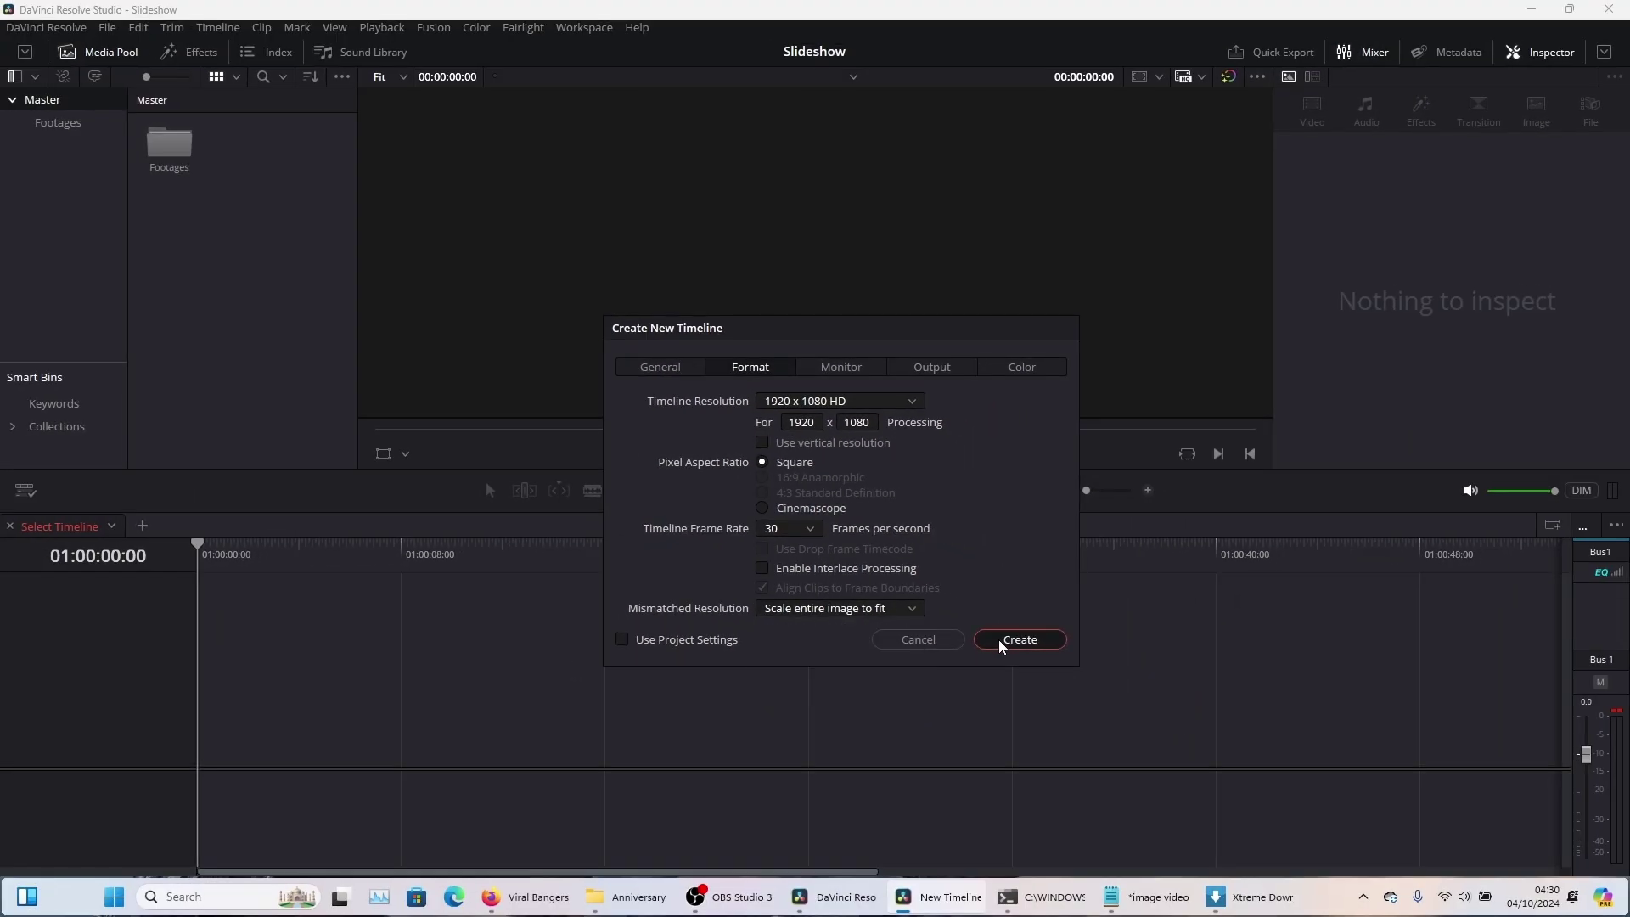
pyautogui.click(998, 640)
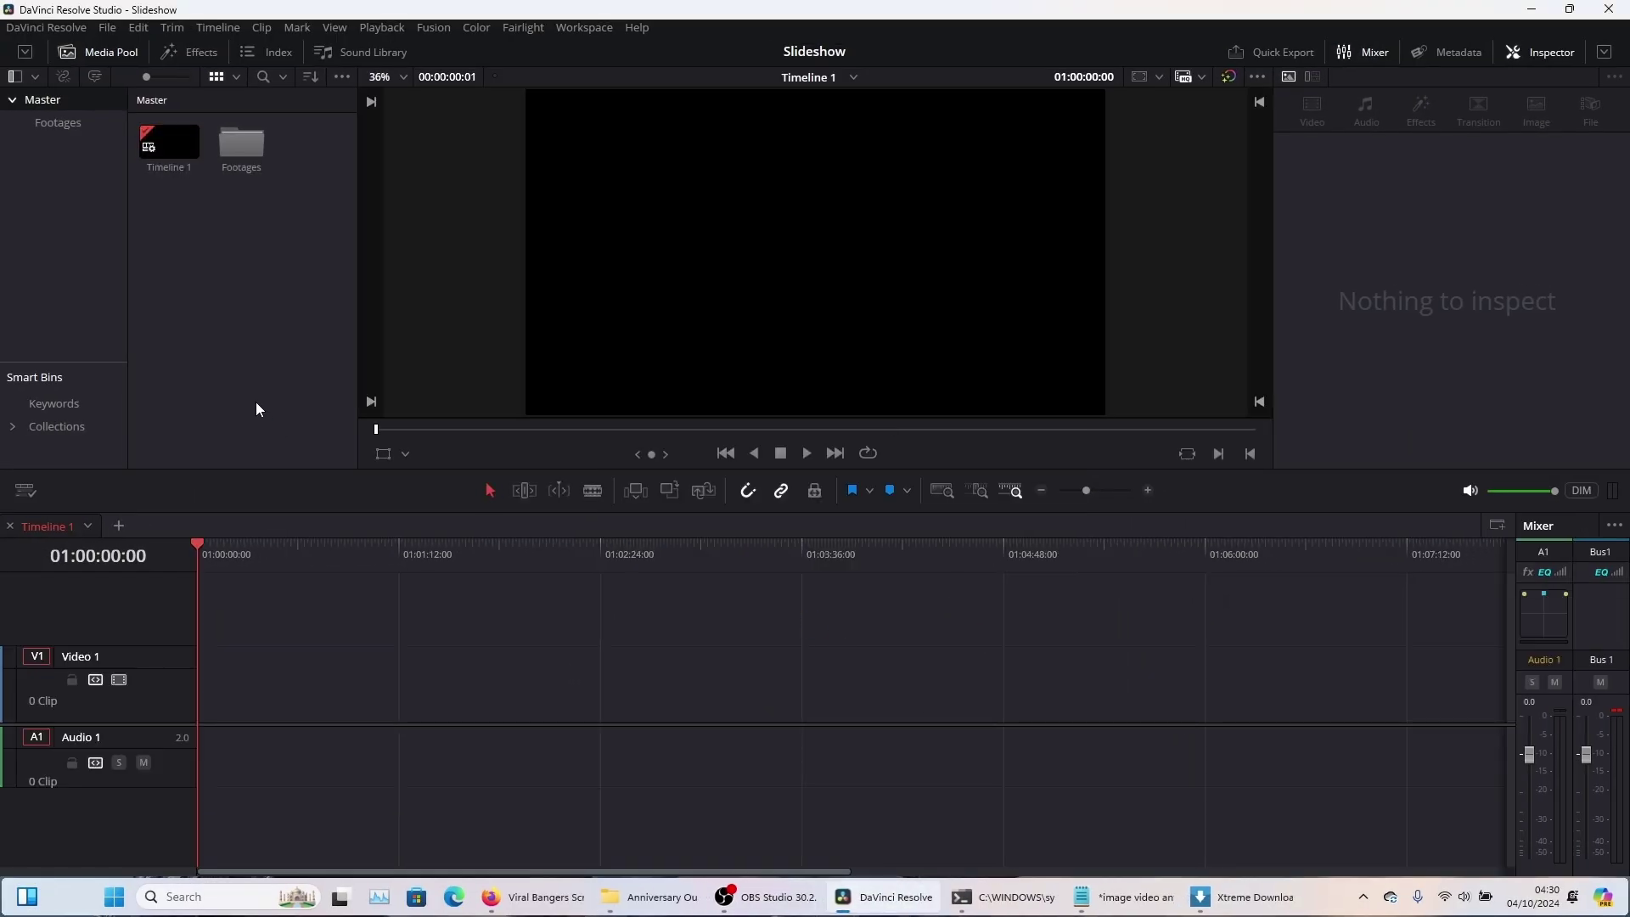
# Create a vertical 1080x1920 Timeline 2 that also scales mismatched images entirely to fit.
pyautogui.hotkey('ctrl', 'n')
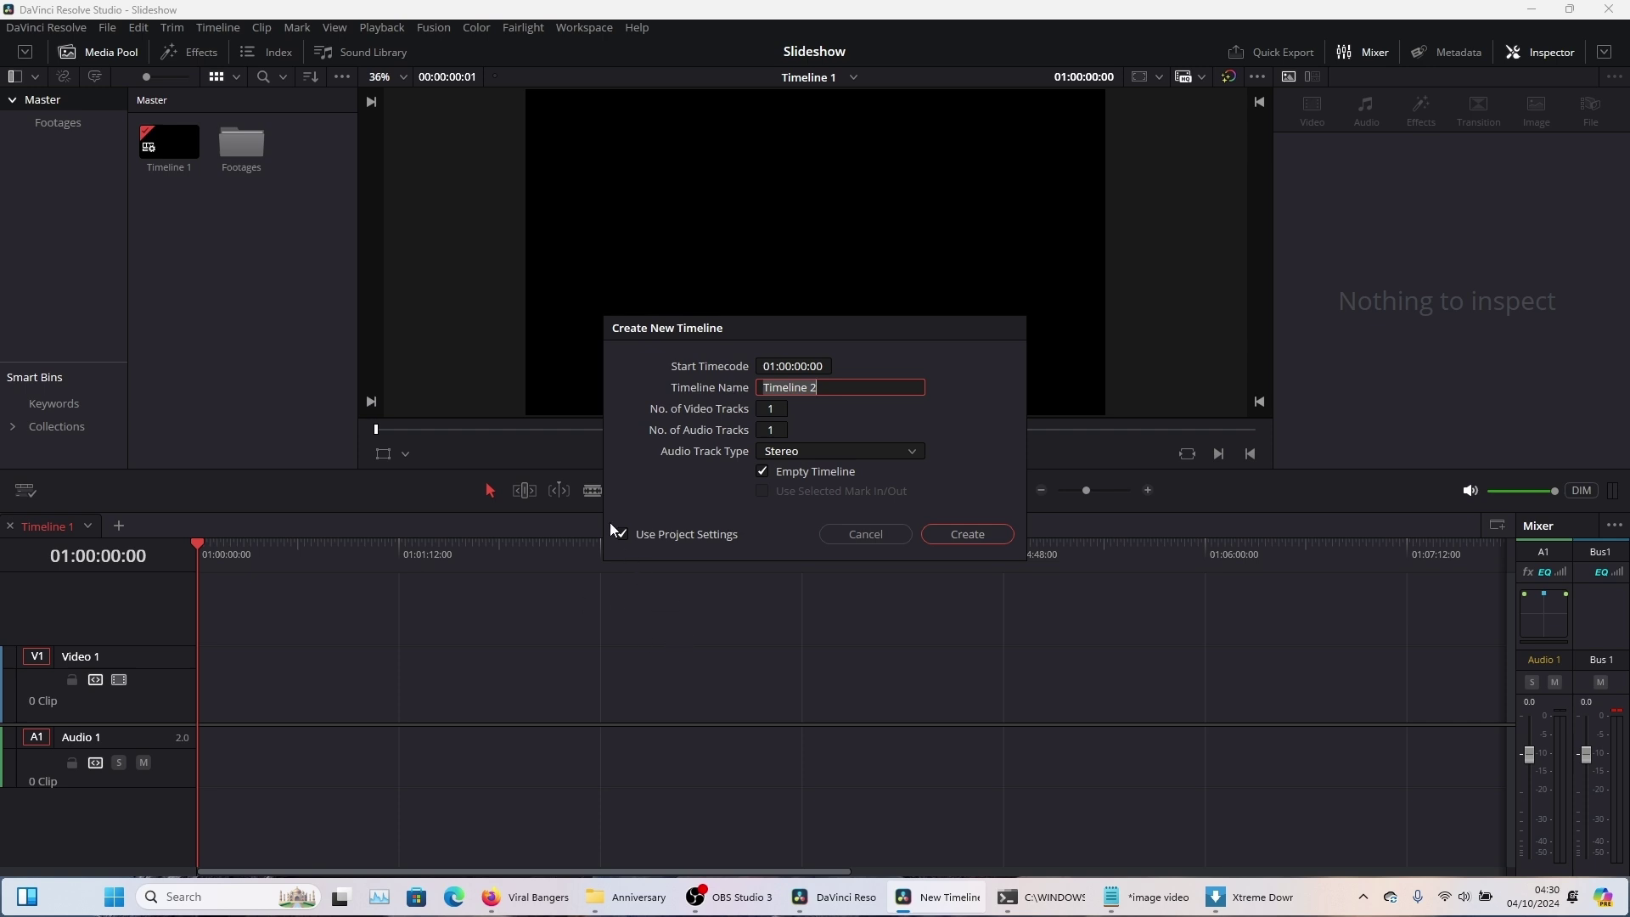
pyautogui.click(625, 531)
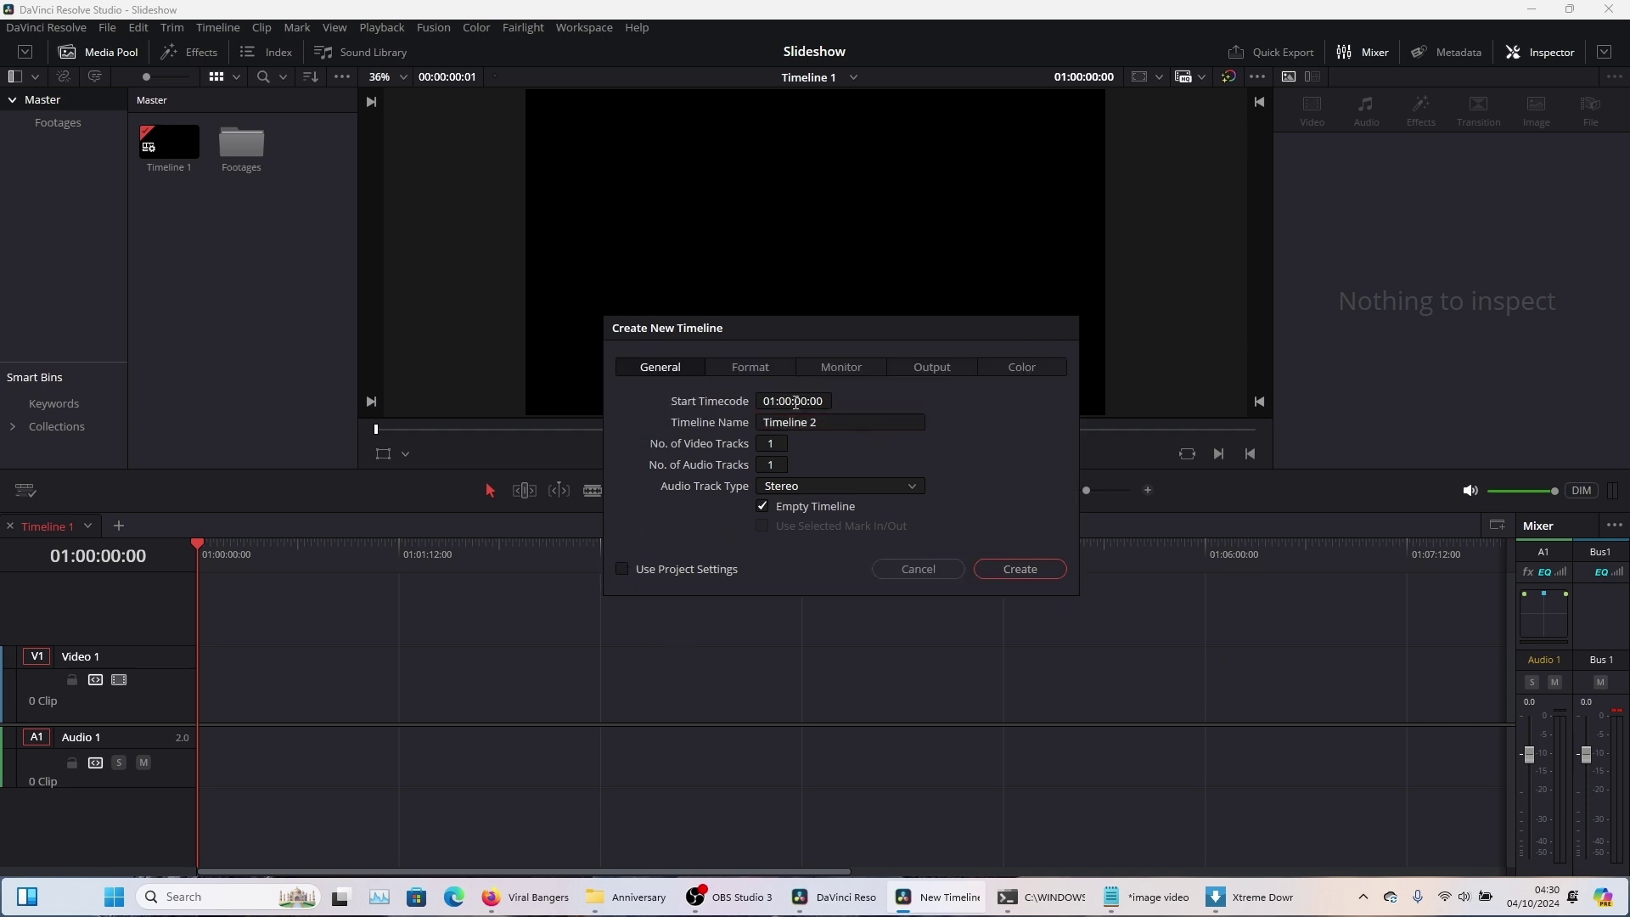
pyautogui.click(736, 374)
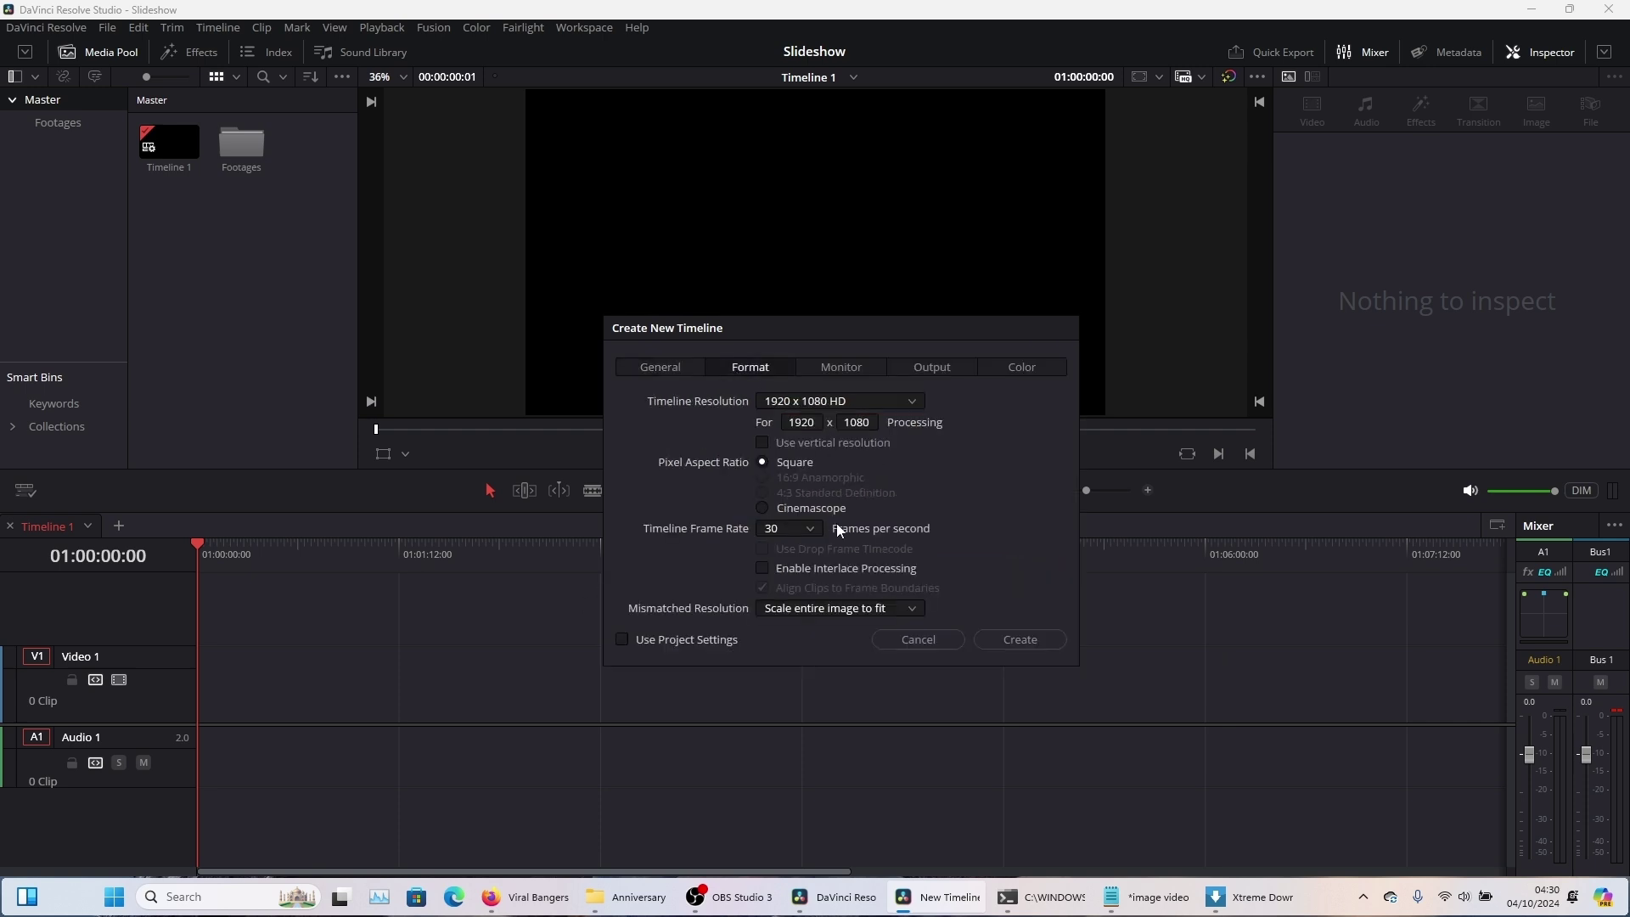
pyautogui.click(763, 443)
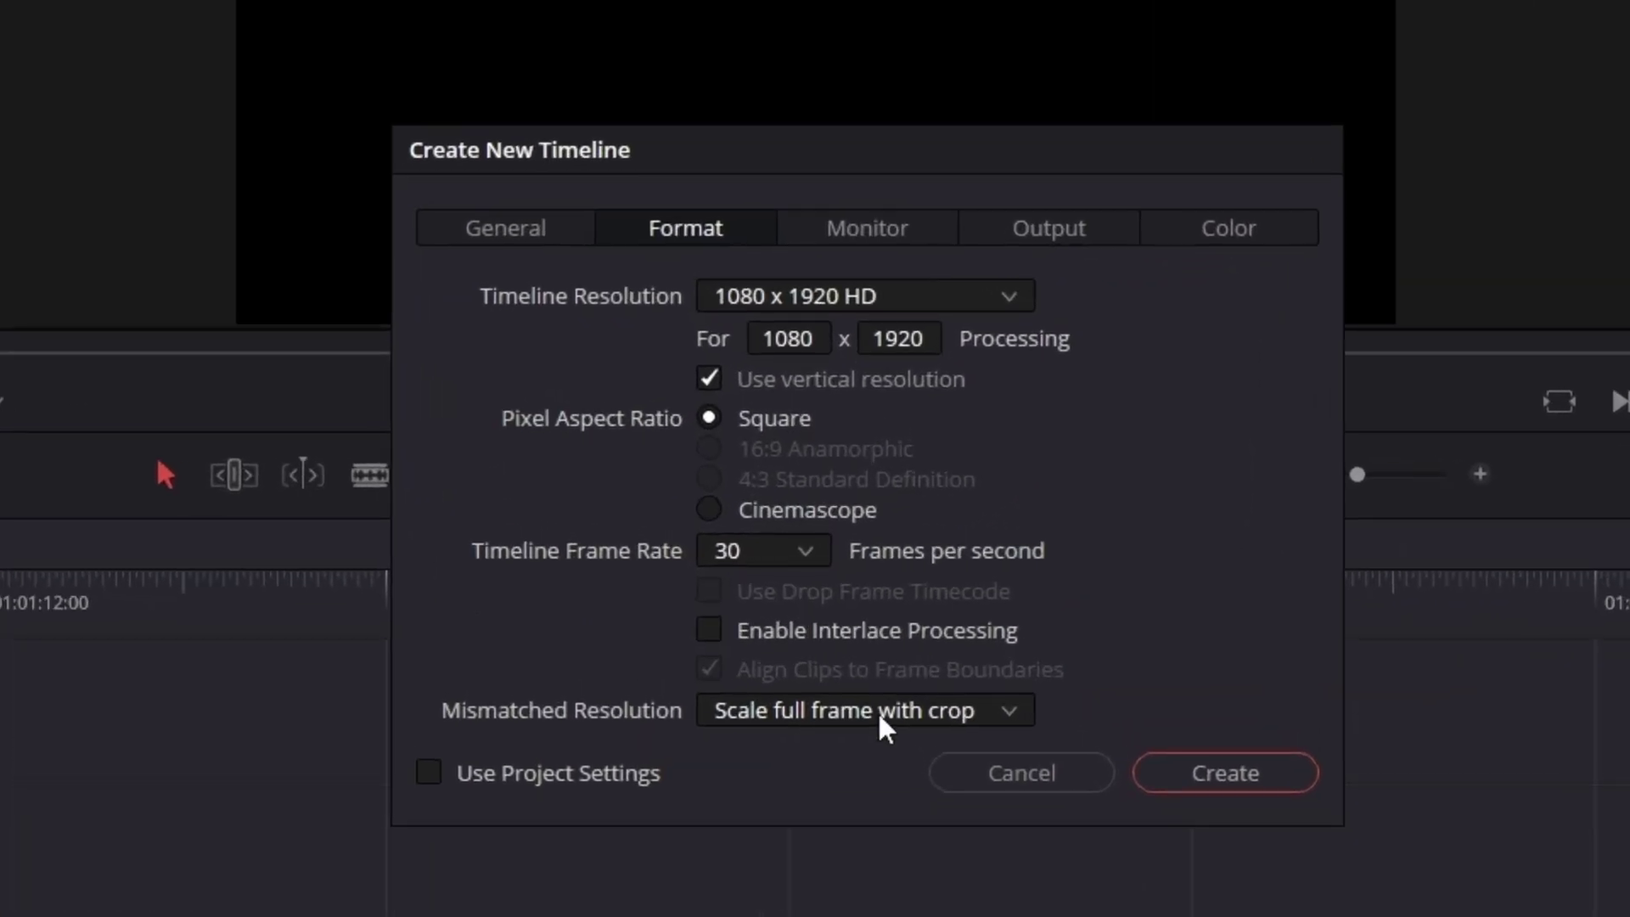
pyautogui.click(878, 711)
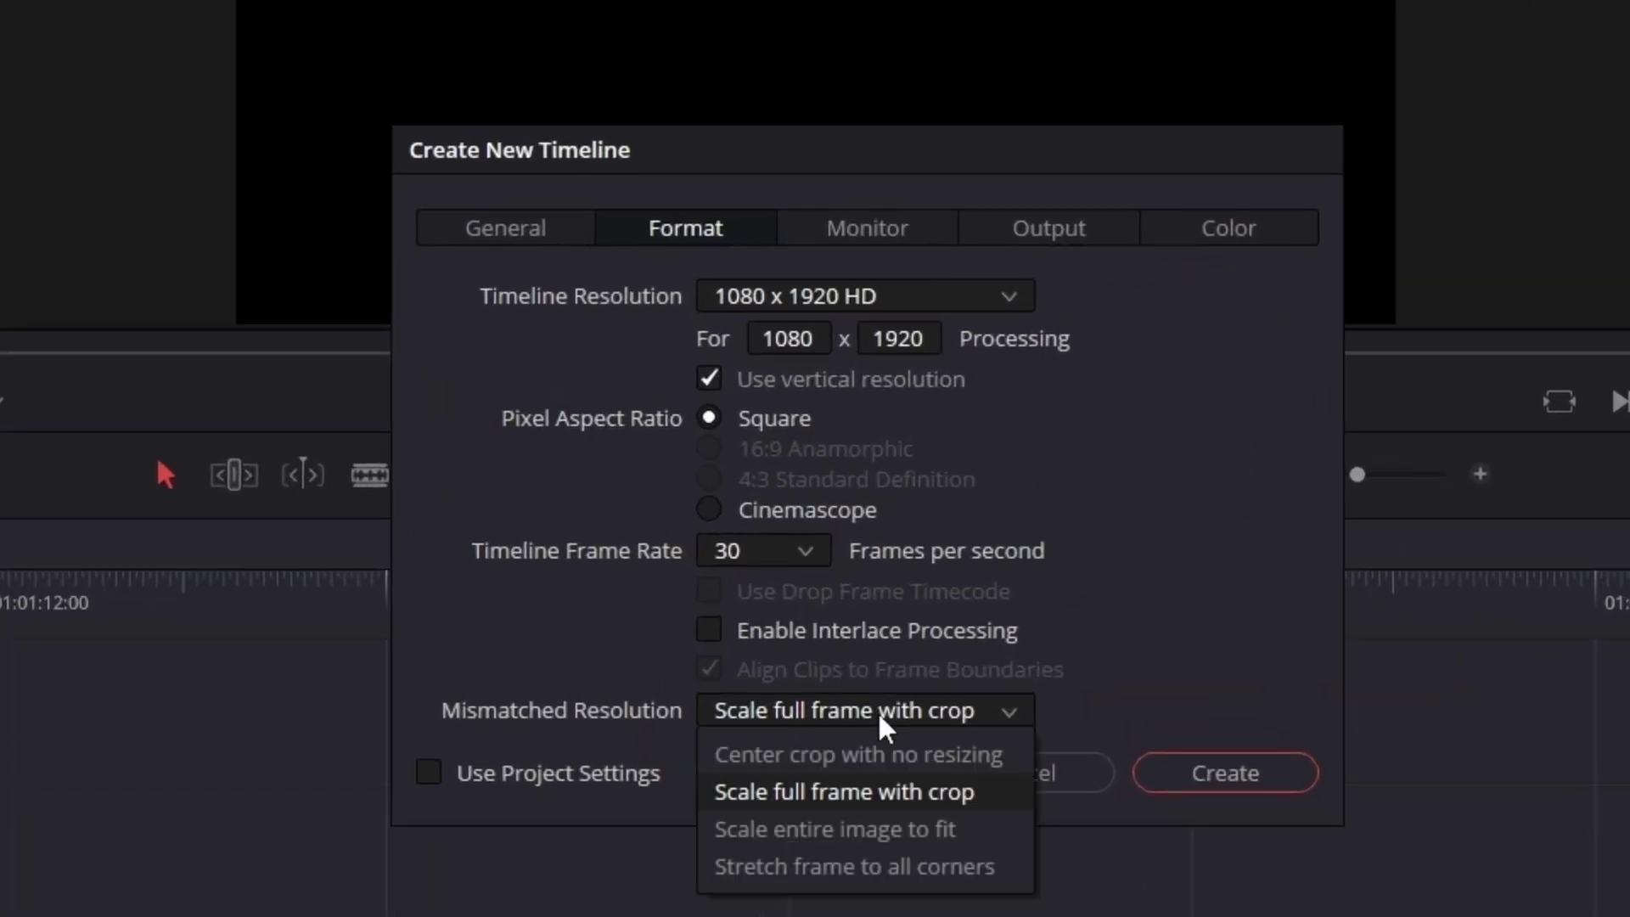
pyautogui.click(908, 828)
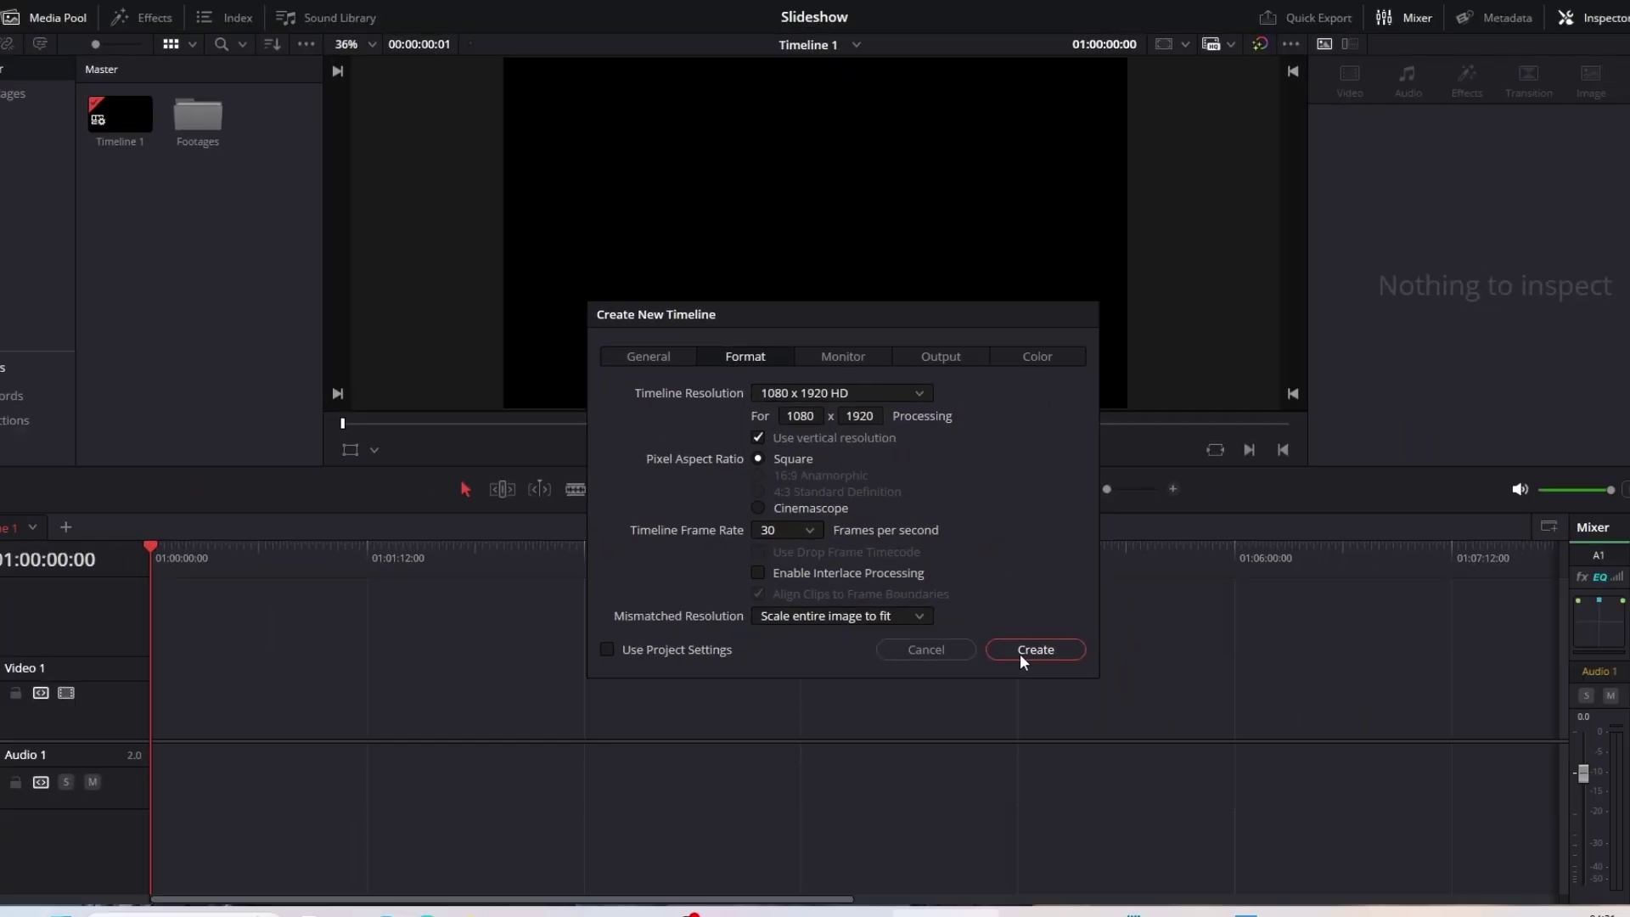
pyautogui.click(1180, 772)
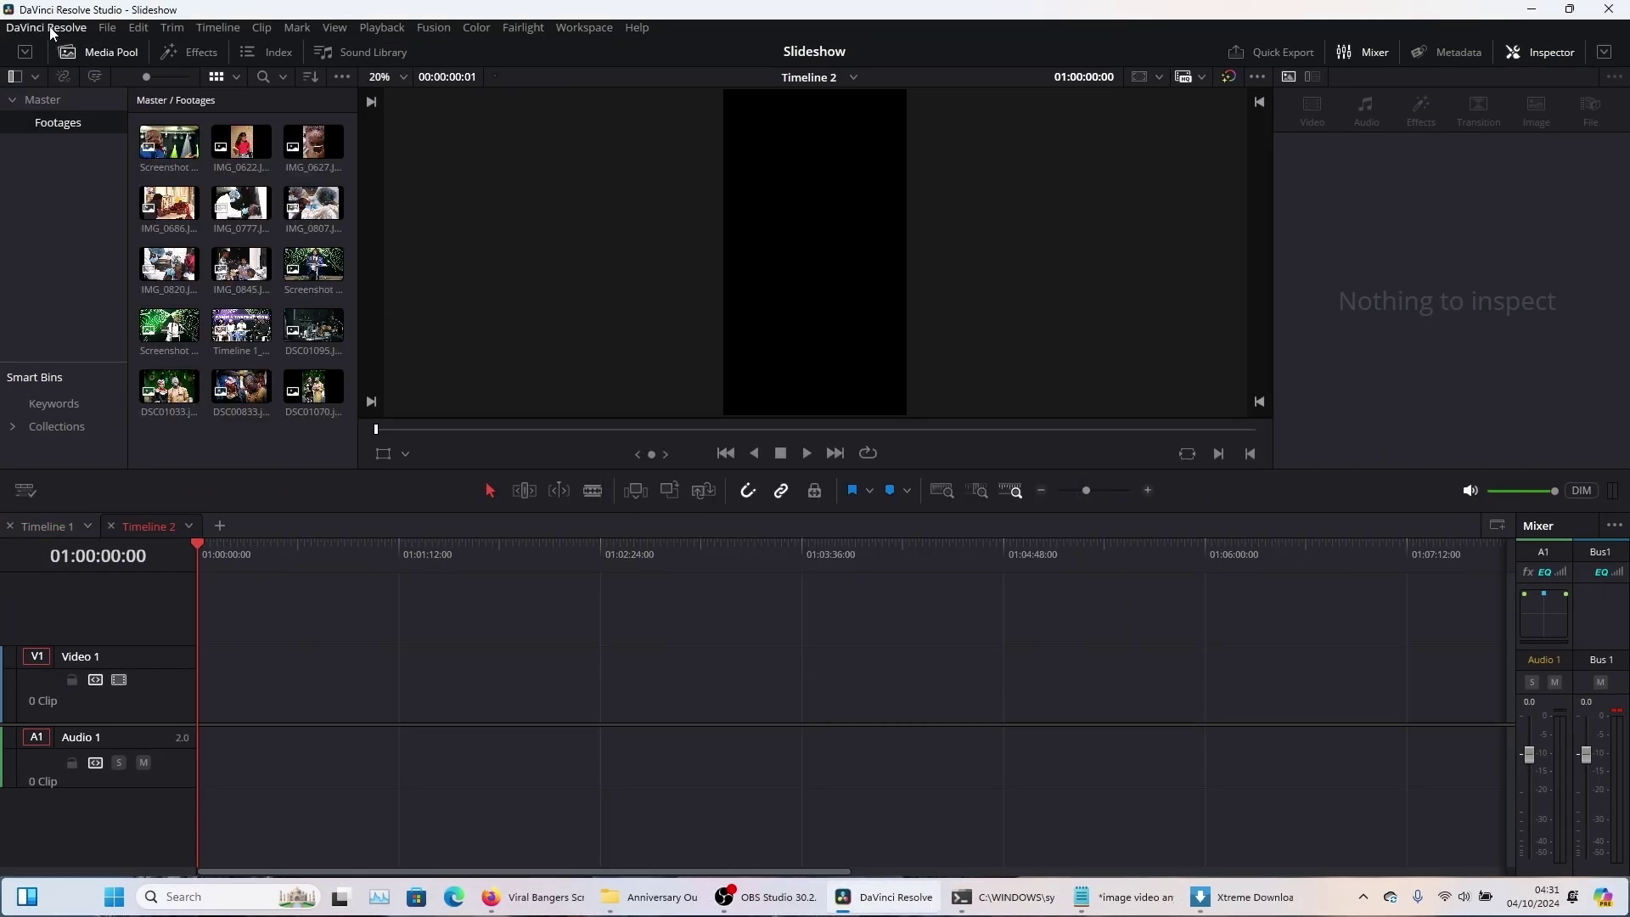
# Set Standard still duration to 3 seconds in User > Editing preferences and save.
pyautogui.click(47, 27)
pyautogui.click(69, 106)
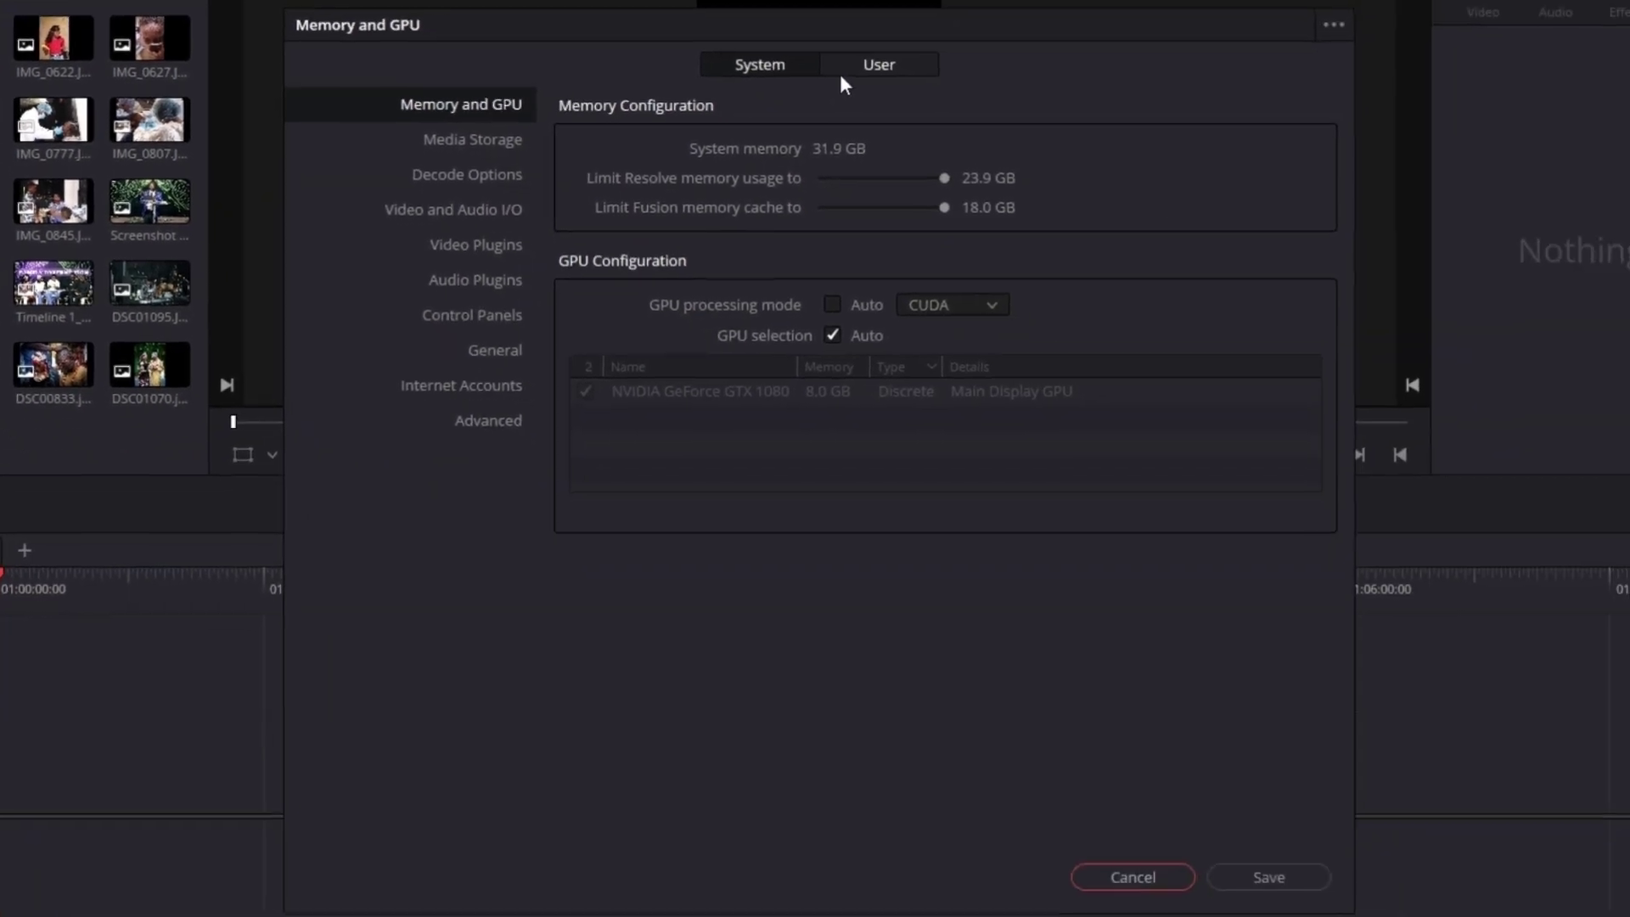
pyautogui.click(1543, 269)
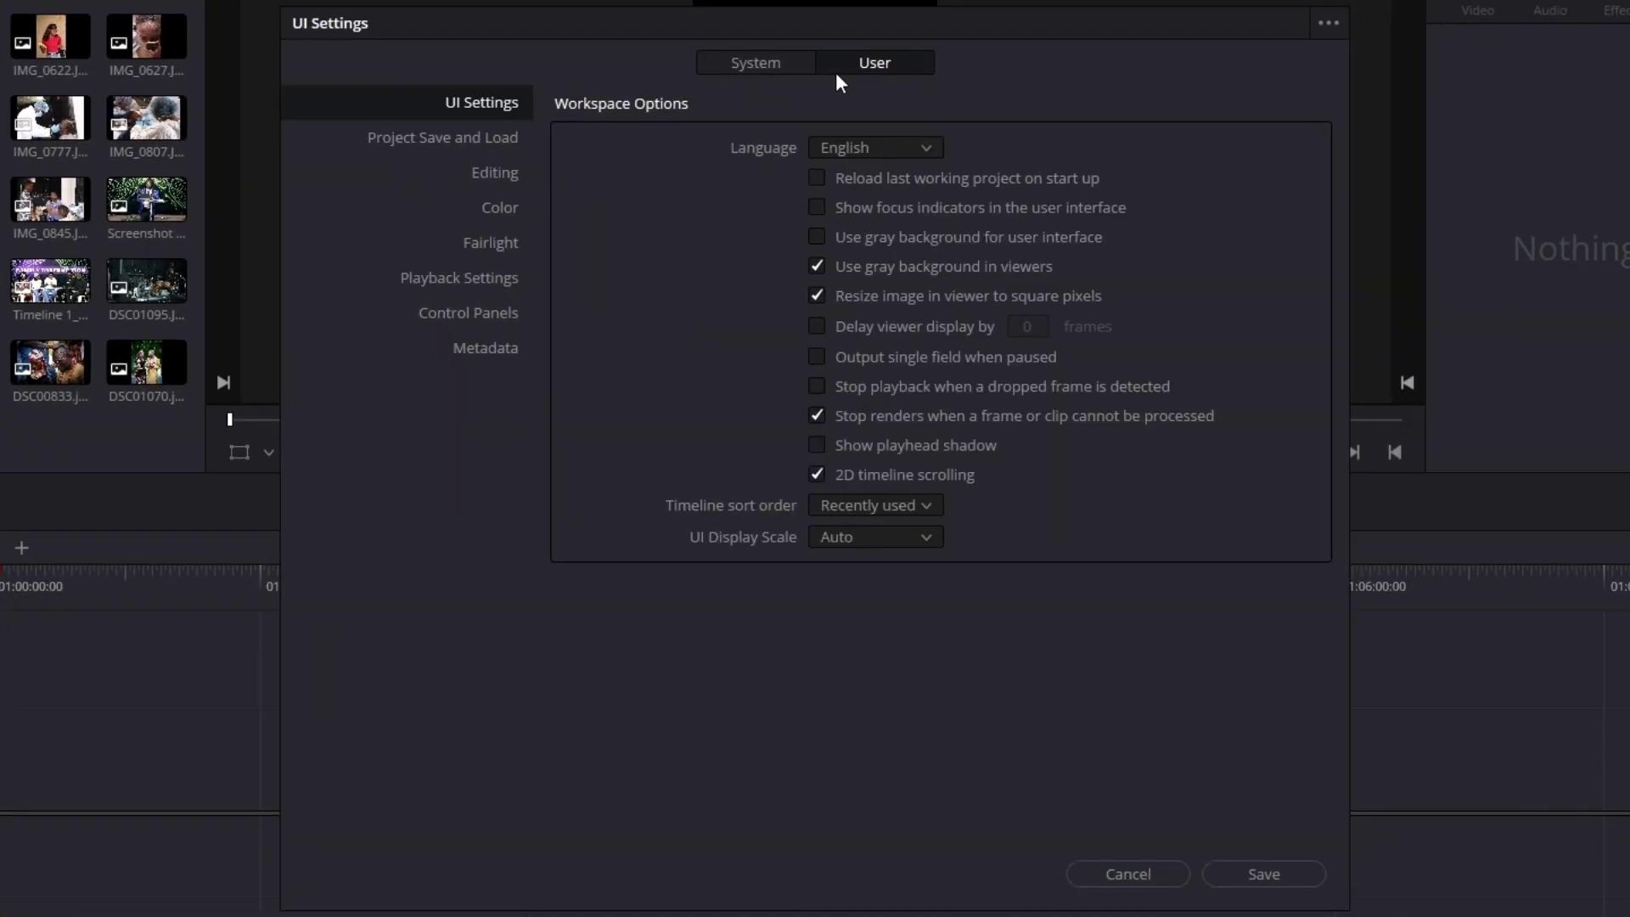
pyautogui.click(503, 175)
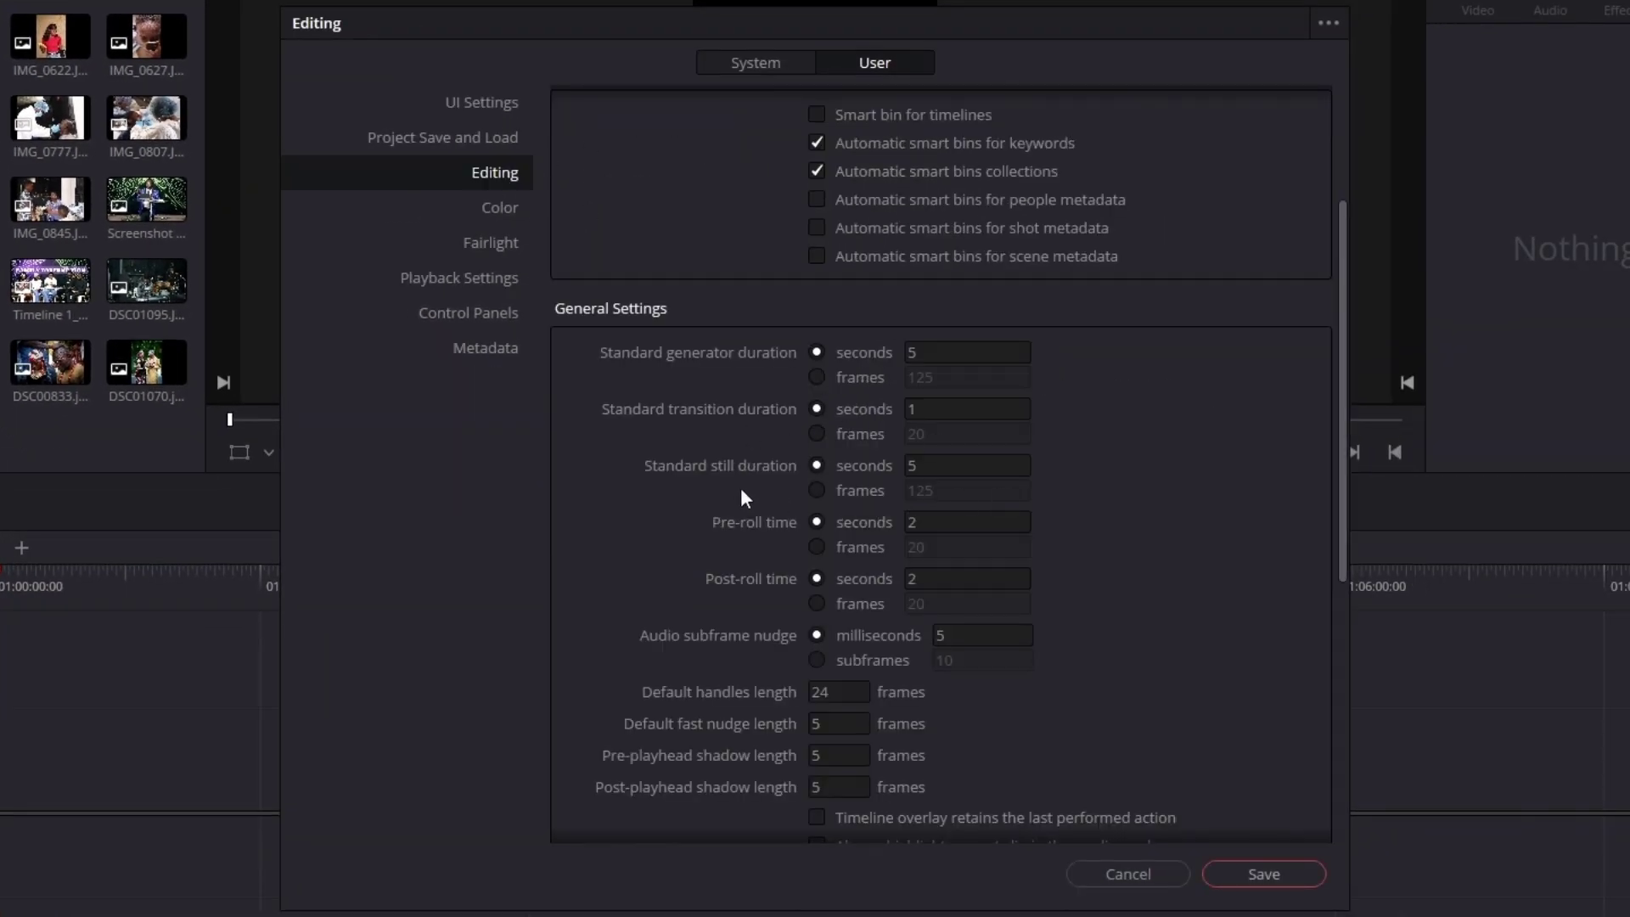
pyautogui.click(941, 472)
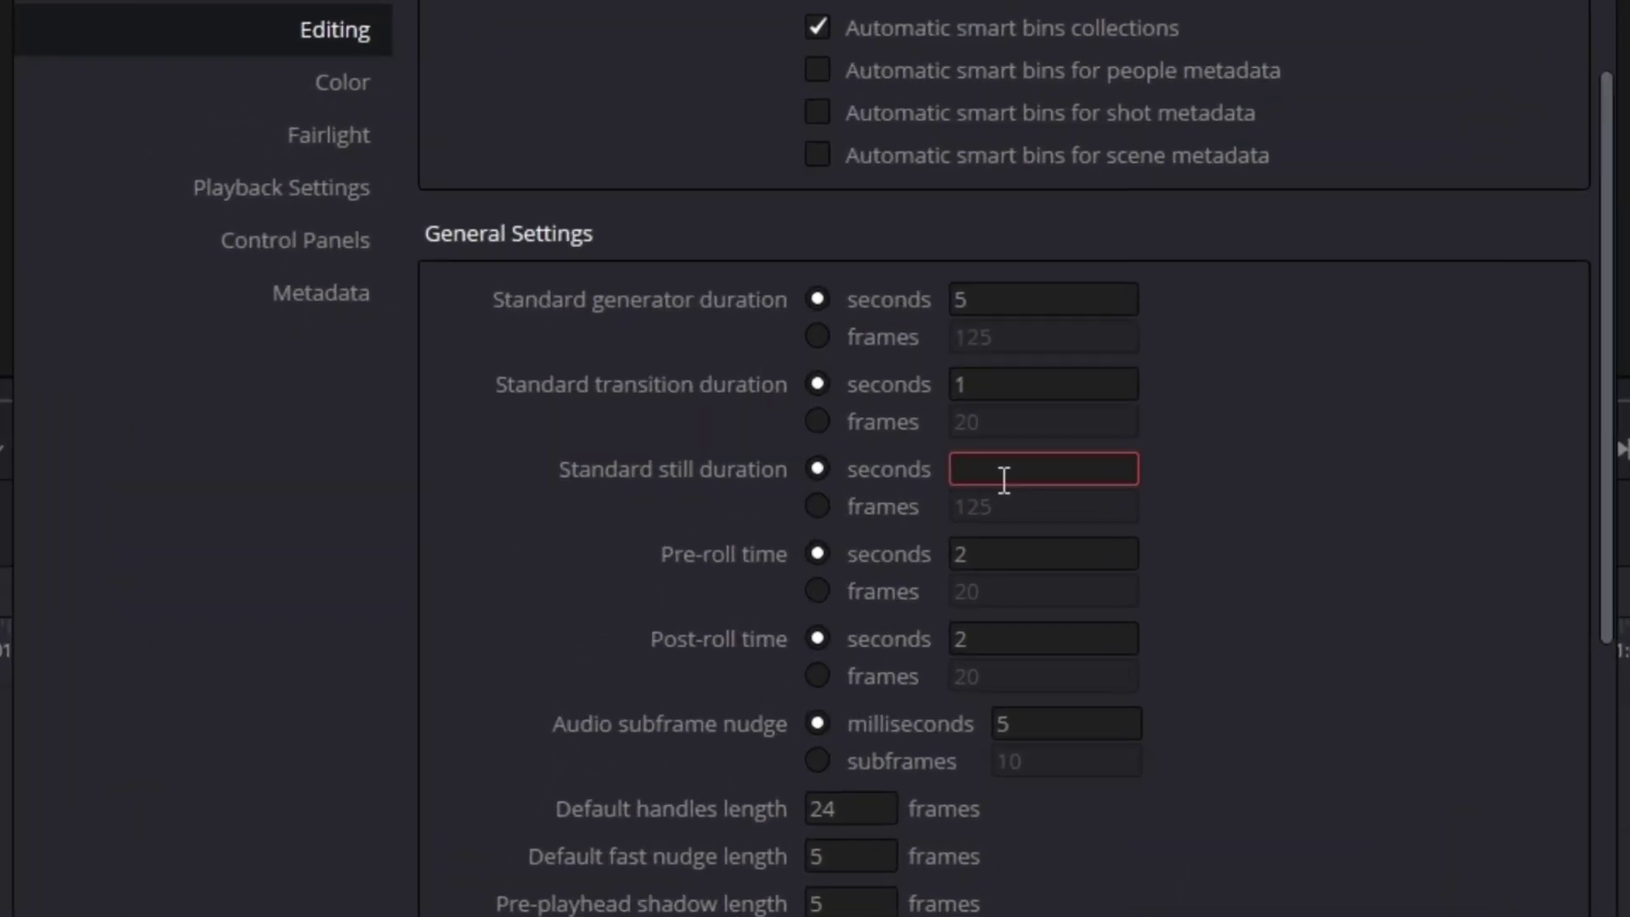
pyautogui.write('3')
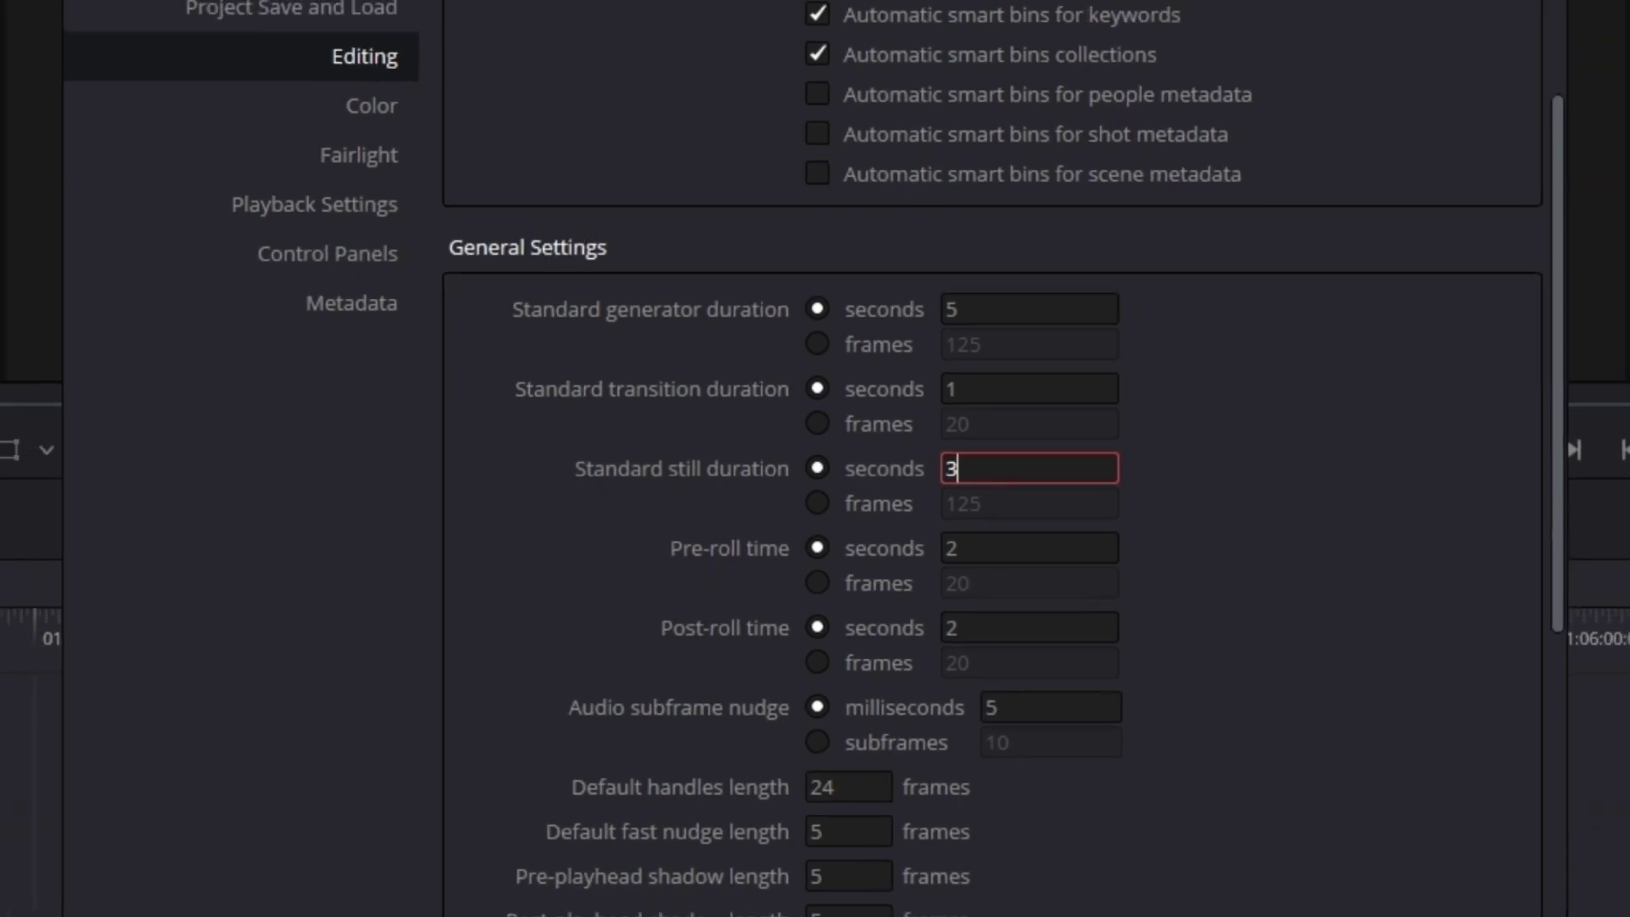
pyautogui.click(1149, 779)
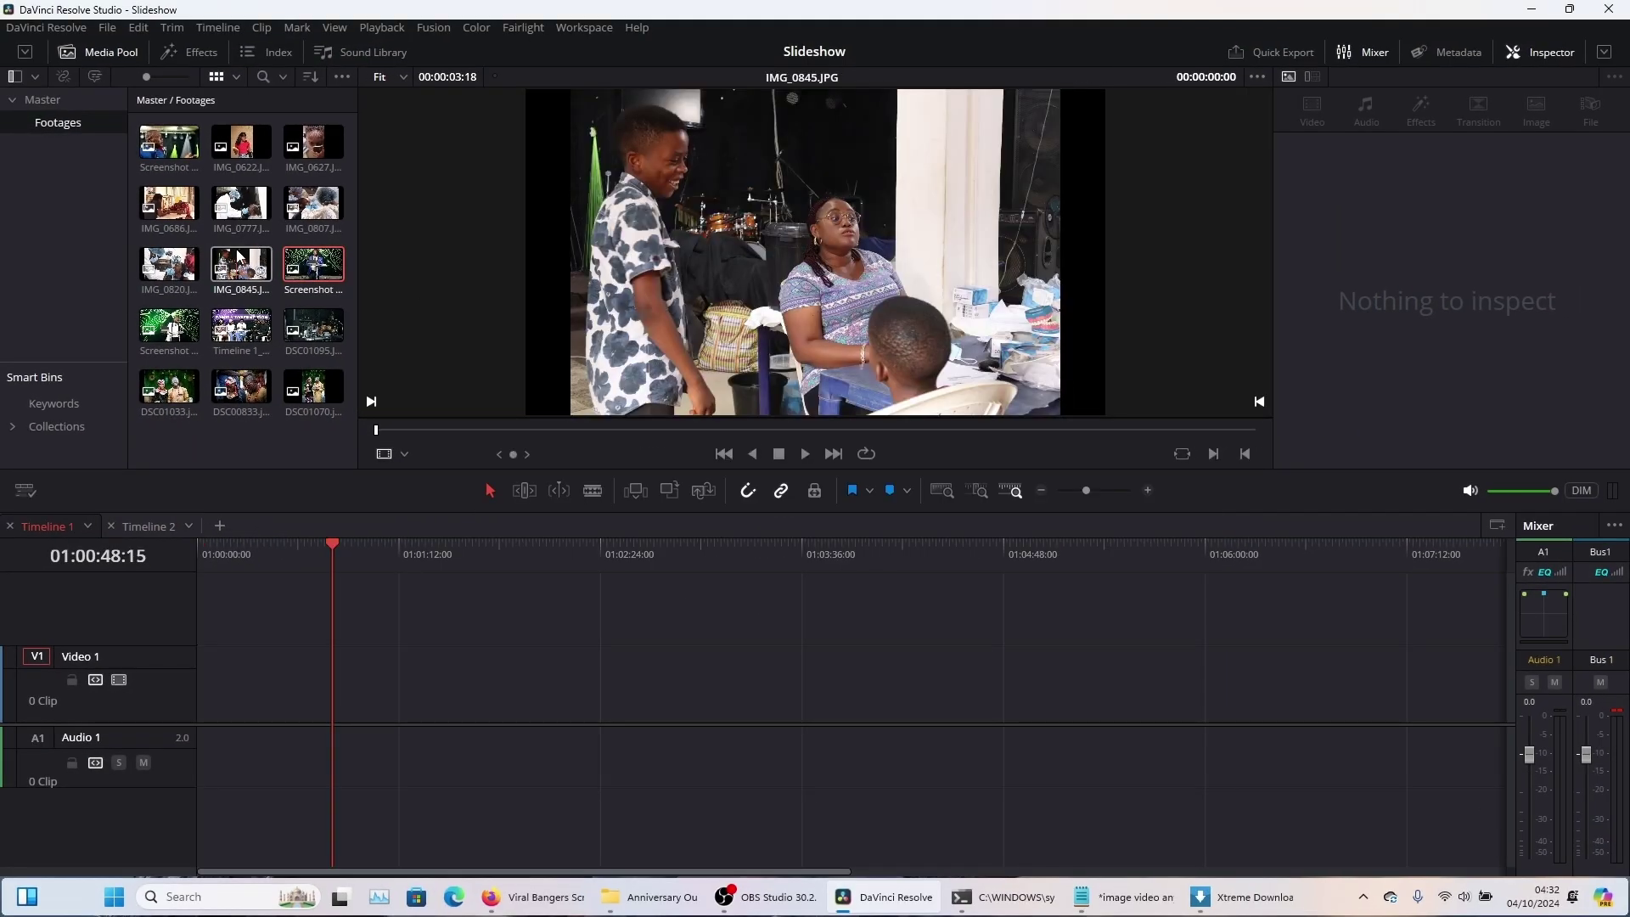
# Select all photos from Screenshot through DSC01070 and set their Inspector Zoom to 0.8.
pyautogui.click(240, 208)
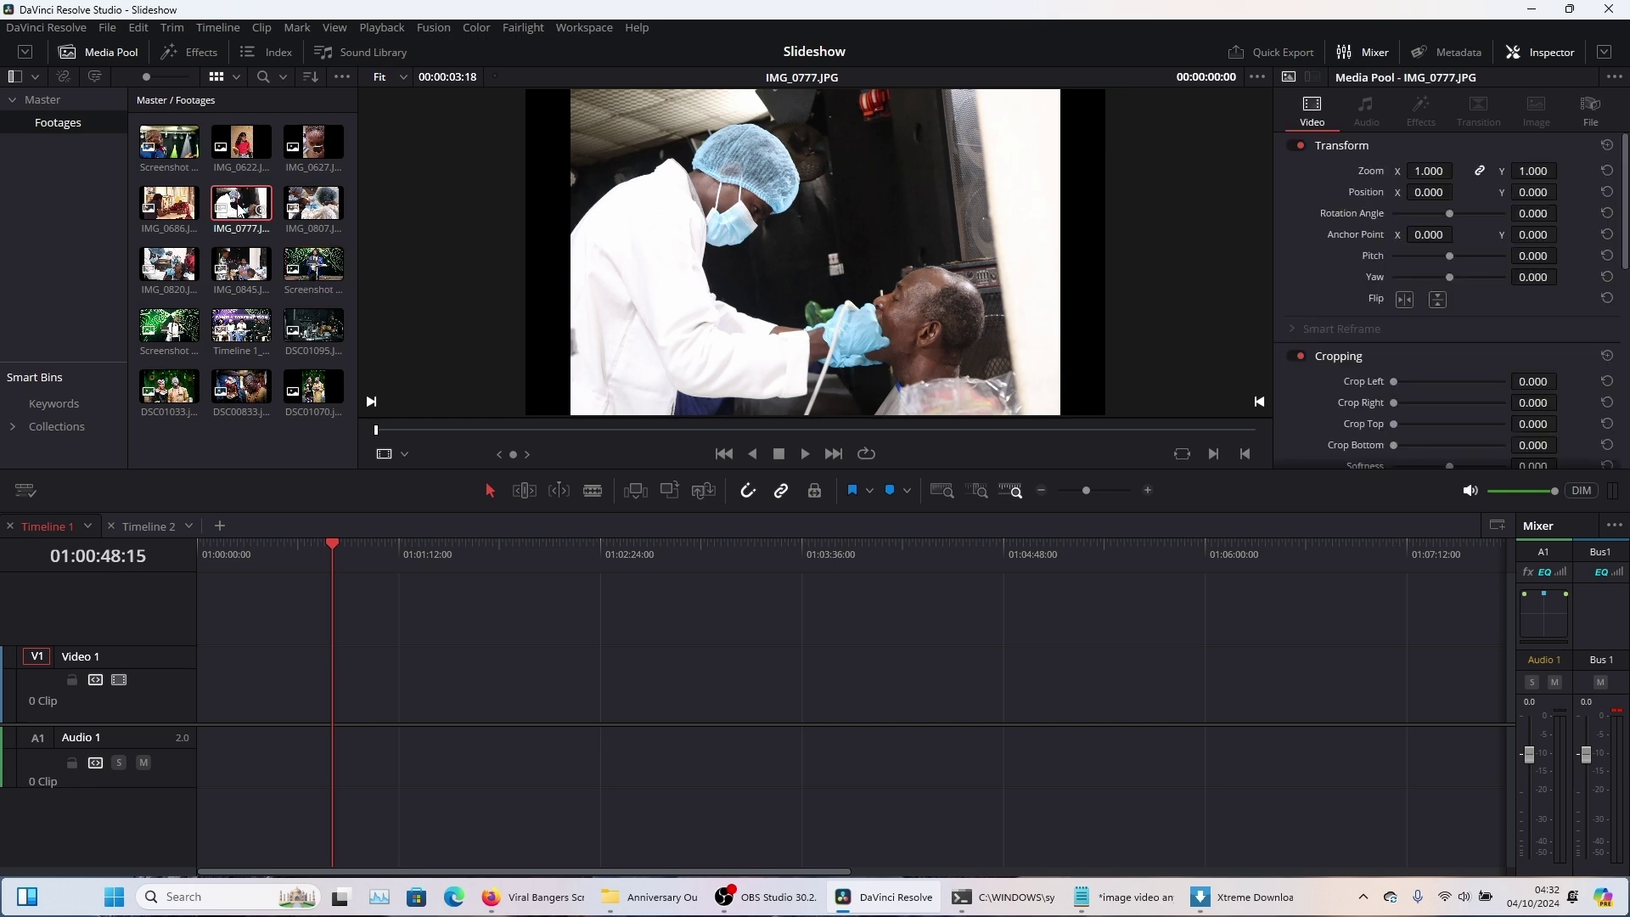
pyautogui.click(169, 143)
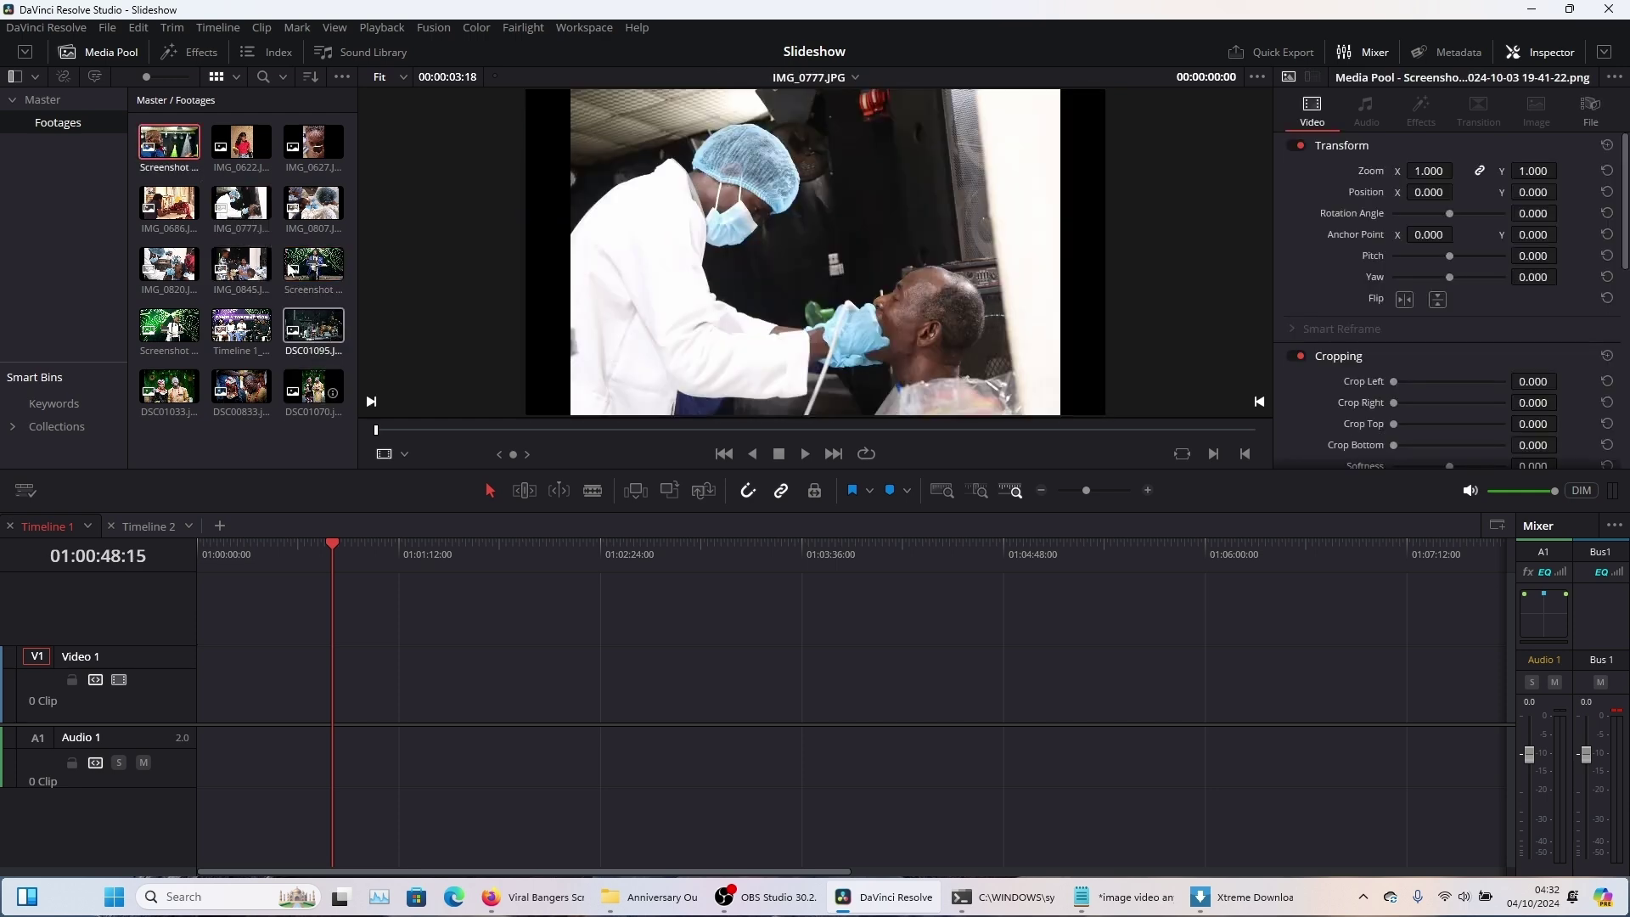
pyautogui.click(220, 146)
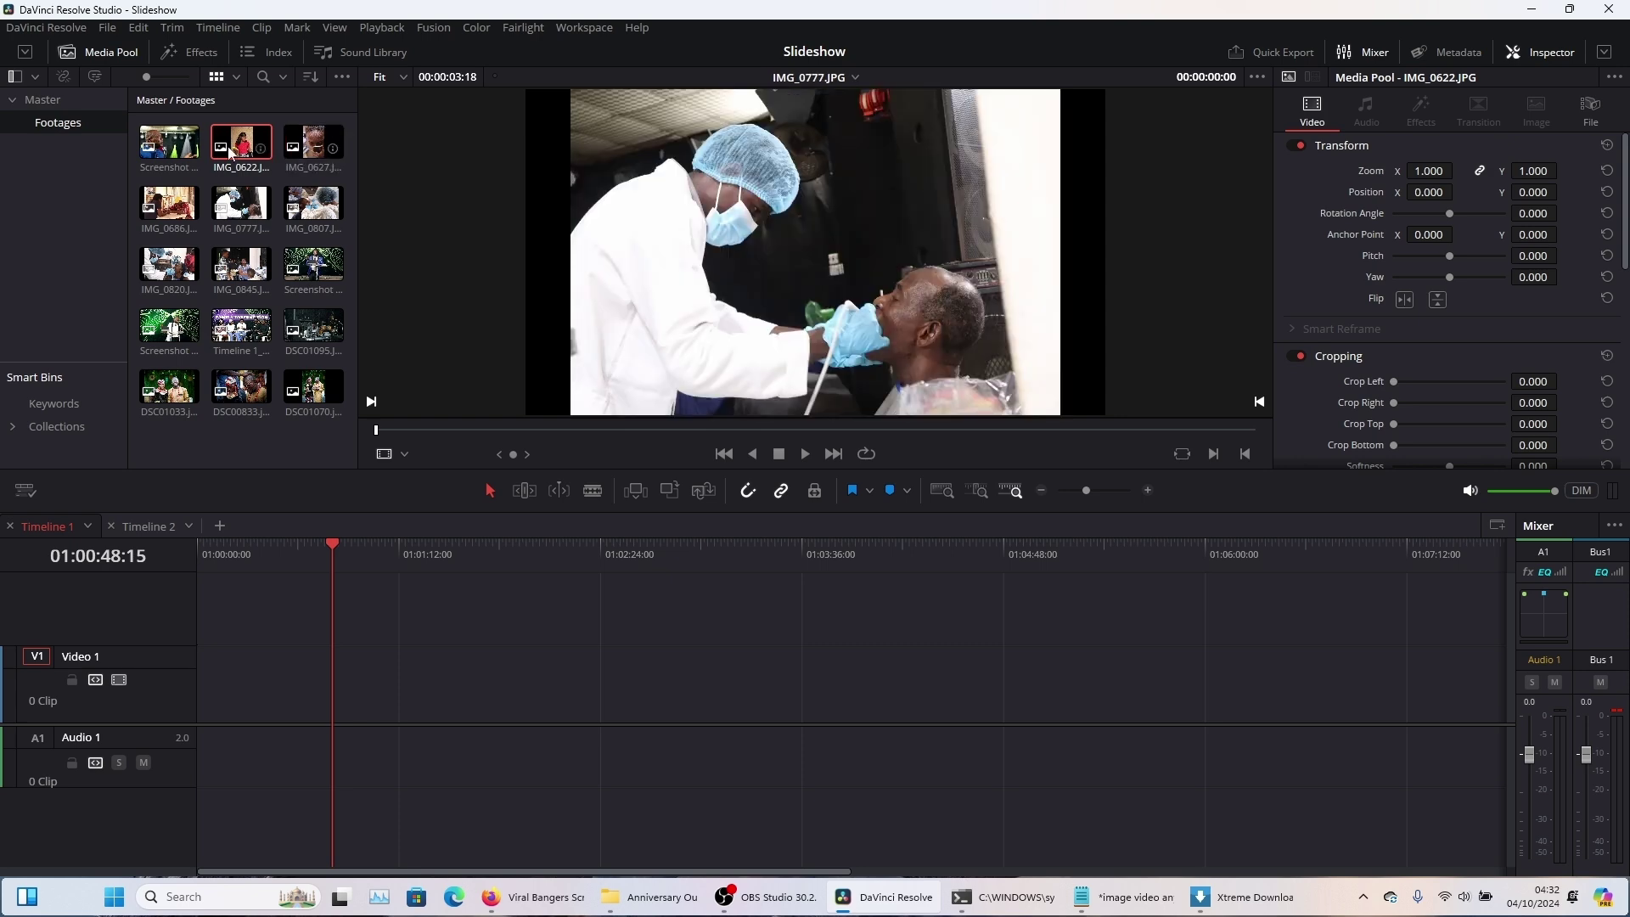
pyautogui.click(176, 147)
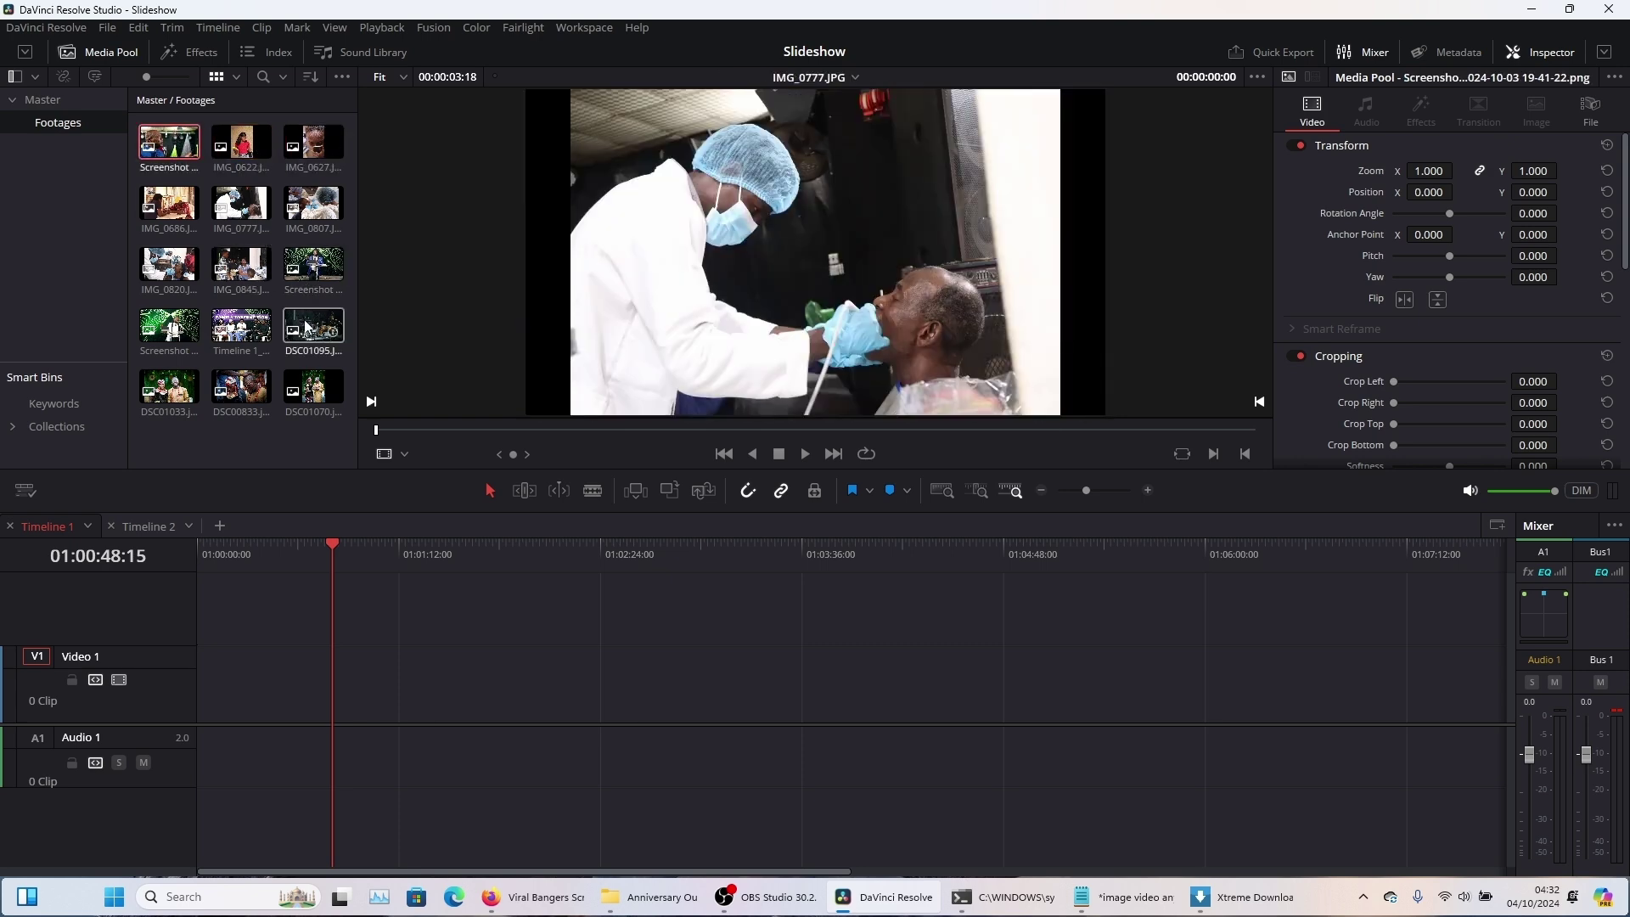
pyautogui.keyDown('shift'); pyautogui.click(326, 378); pyautogui.keyUp('shift')
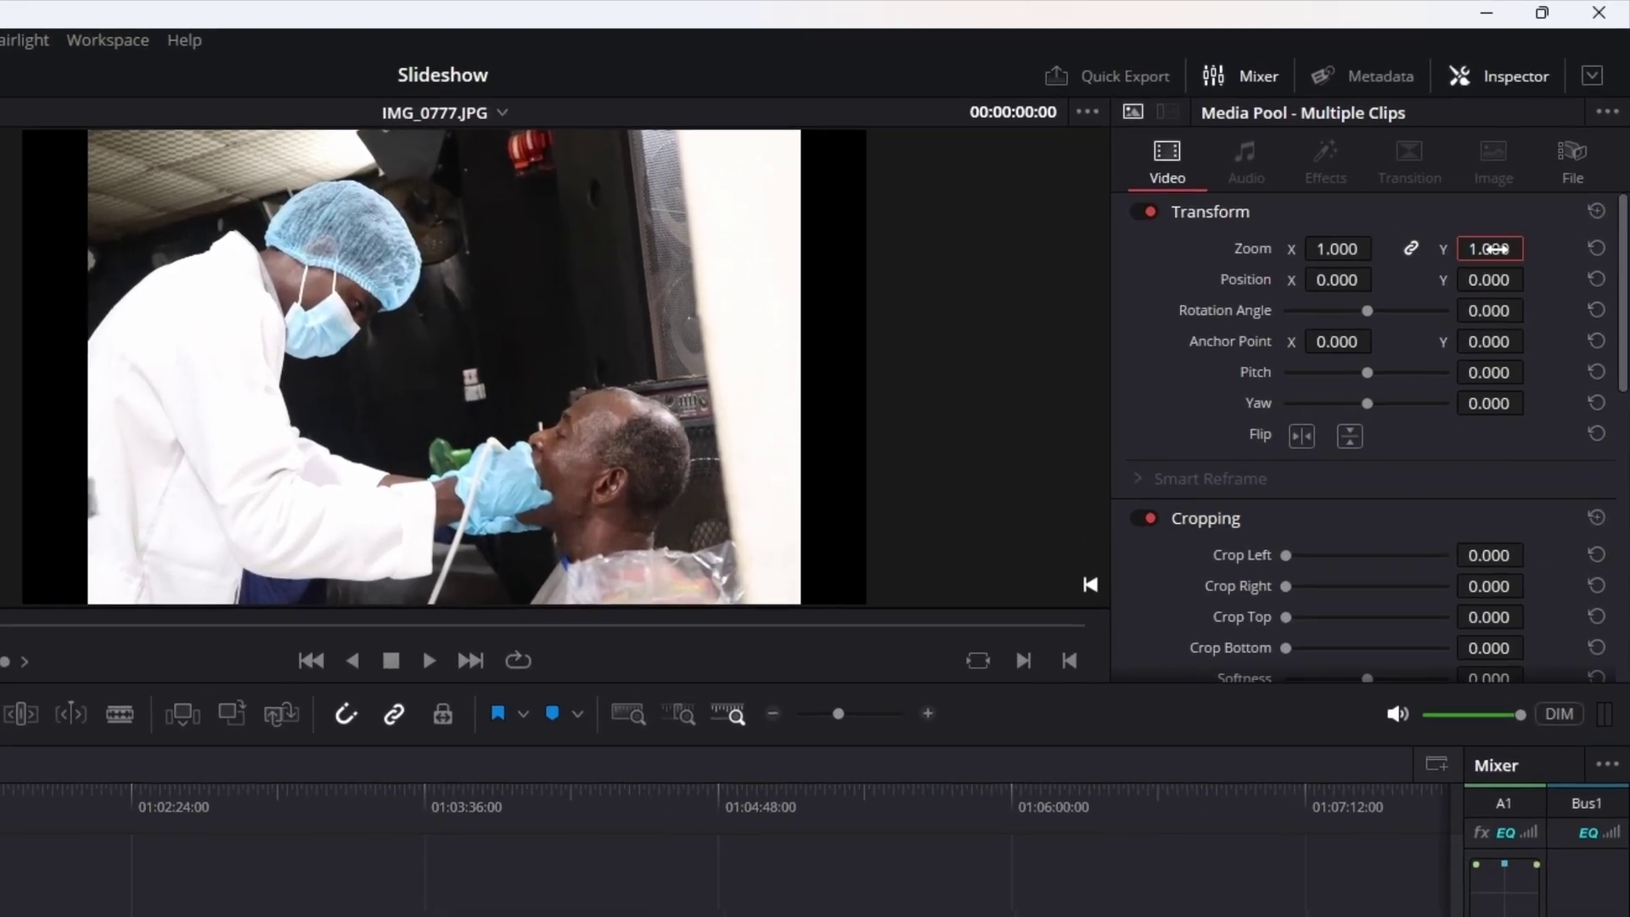
pyautogui.press('Return')
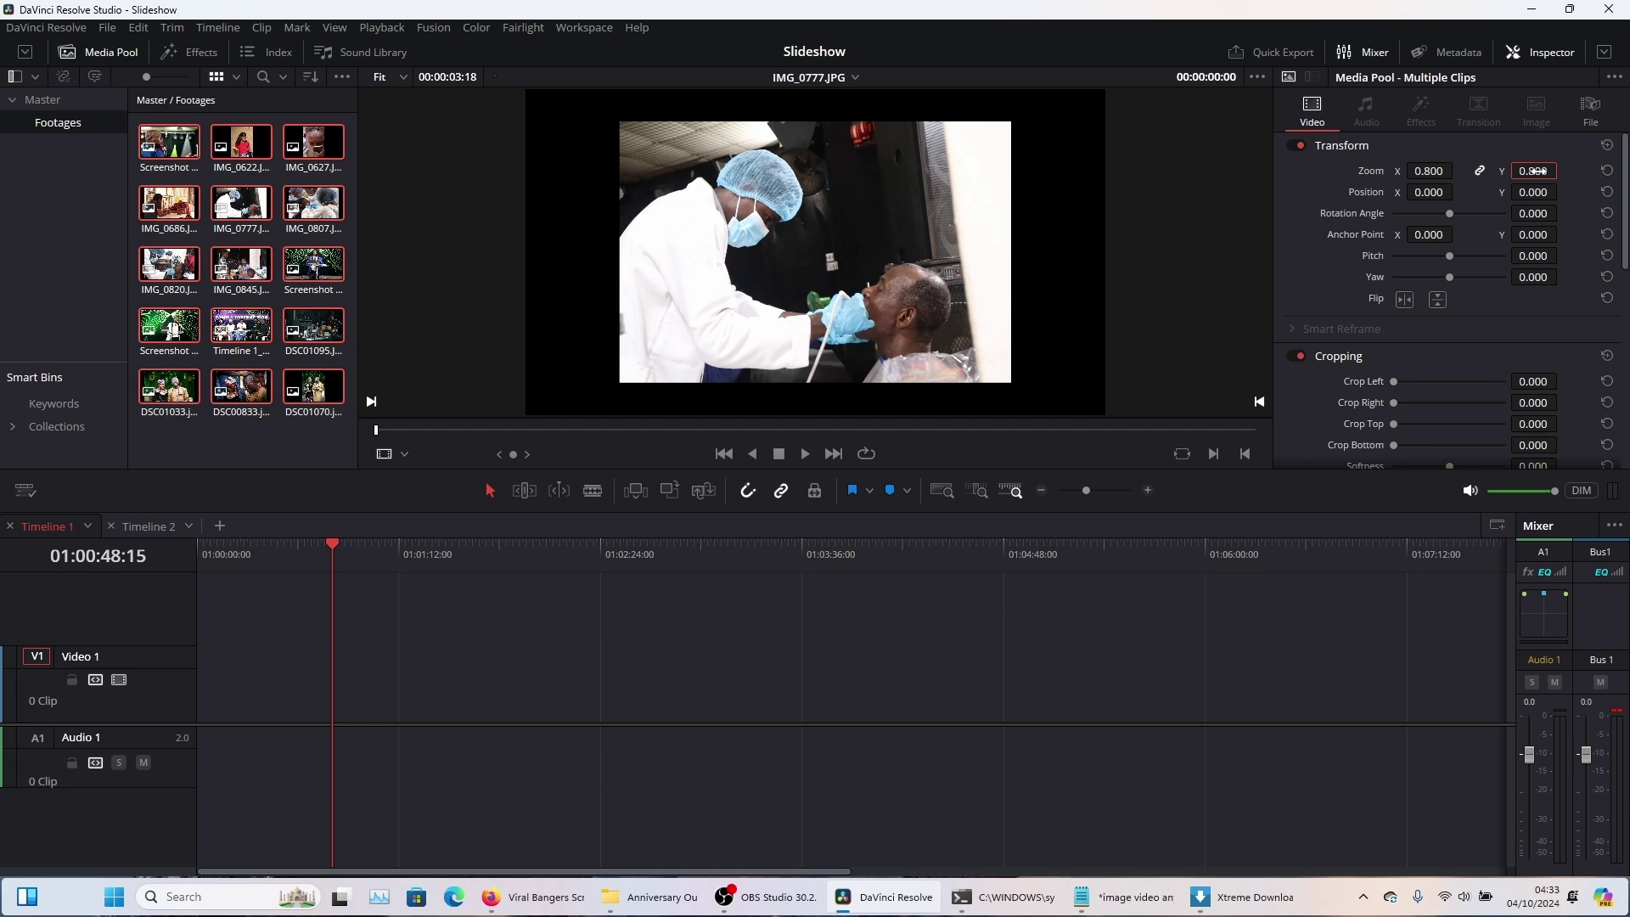
# Add all 15 photos to the timeline and move them up onto Video 2.
pyautogui.click(166, 149)
pyautogui.moveTo(166, 148); pyautogui.dragTo(175, 684)
pyautogui.hotkey('shift', 'z')
pyautogui.moveTo(218, 550); pyautogui.dragTo(1261, 557)
pyautogui.hotkey('ctrl', 'a')
pyautogui.moveTo(216, 690); pyautogui.dragTo(247, 635)
pyautogui.press('Home')
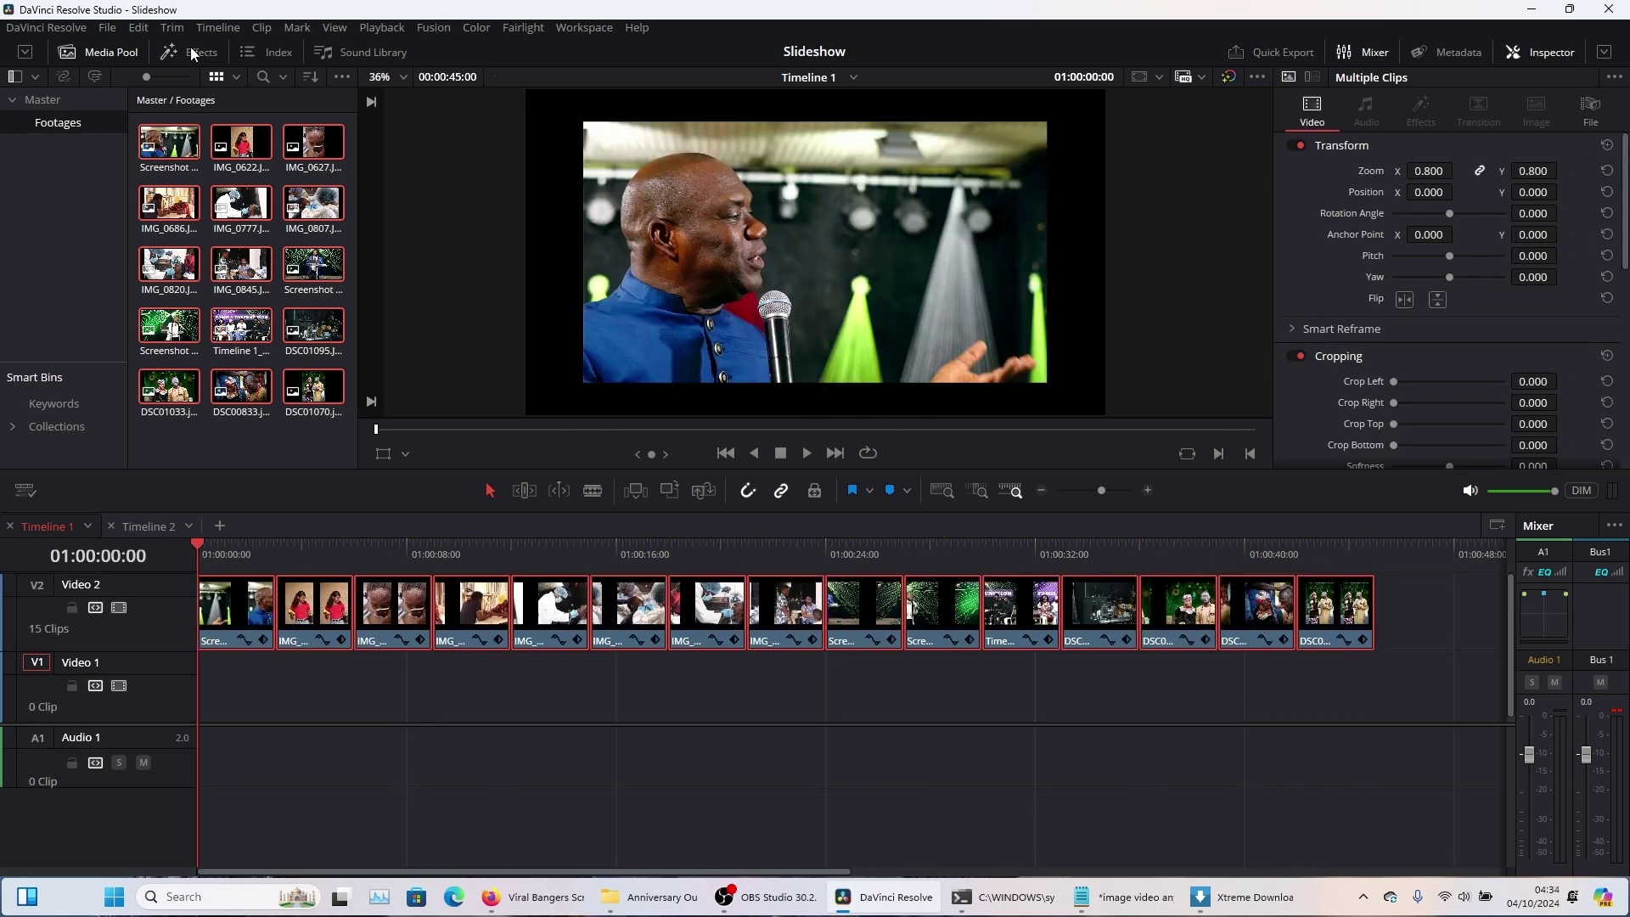
# Put a Paper generator on Video 1 and extend it to the last photo.
pyautogui.click(194, 54)
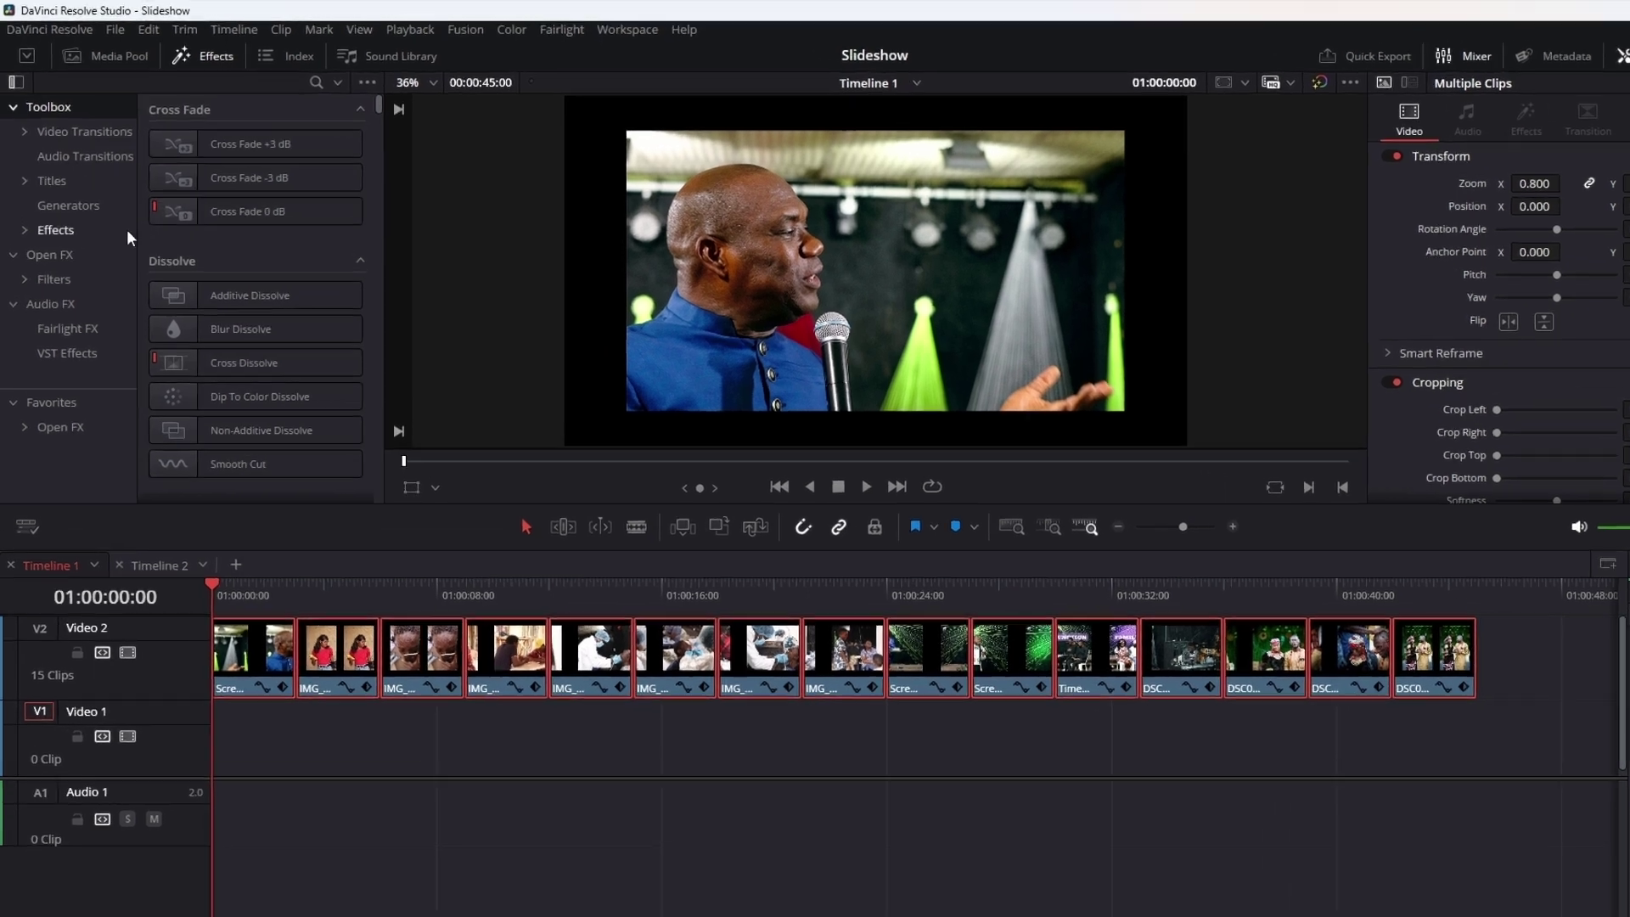
pyautogui.click(78, 194)
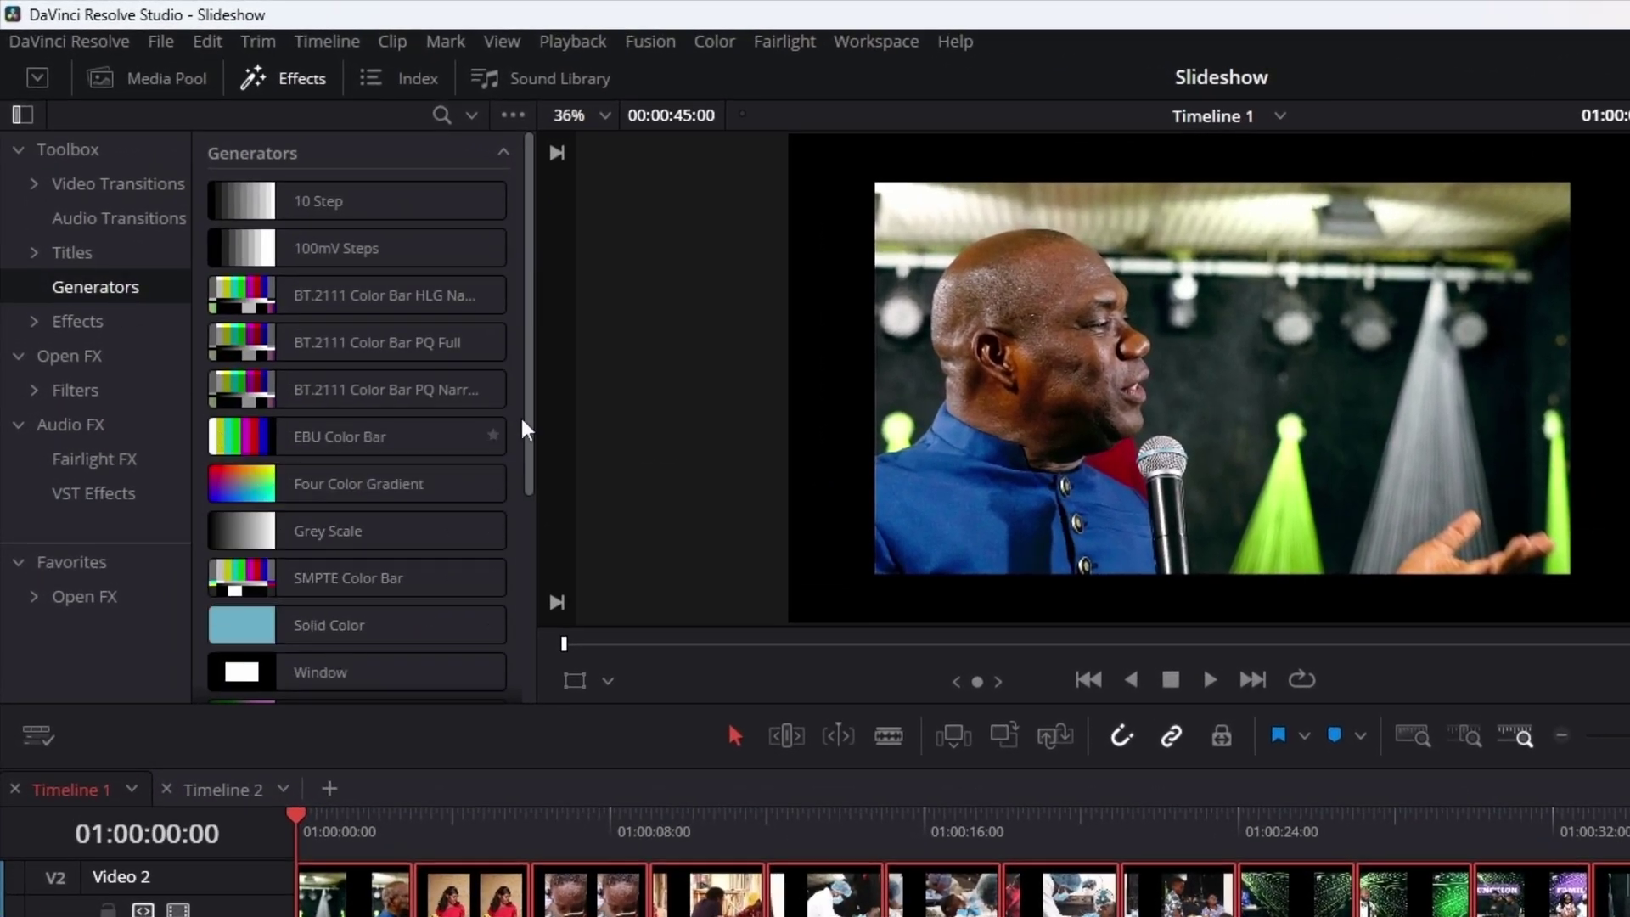
pyautogui.moveTo(527, 411); pyautogui.dragTo(323, 916)
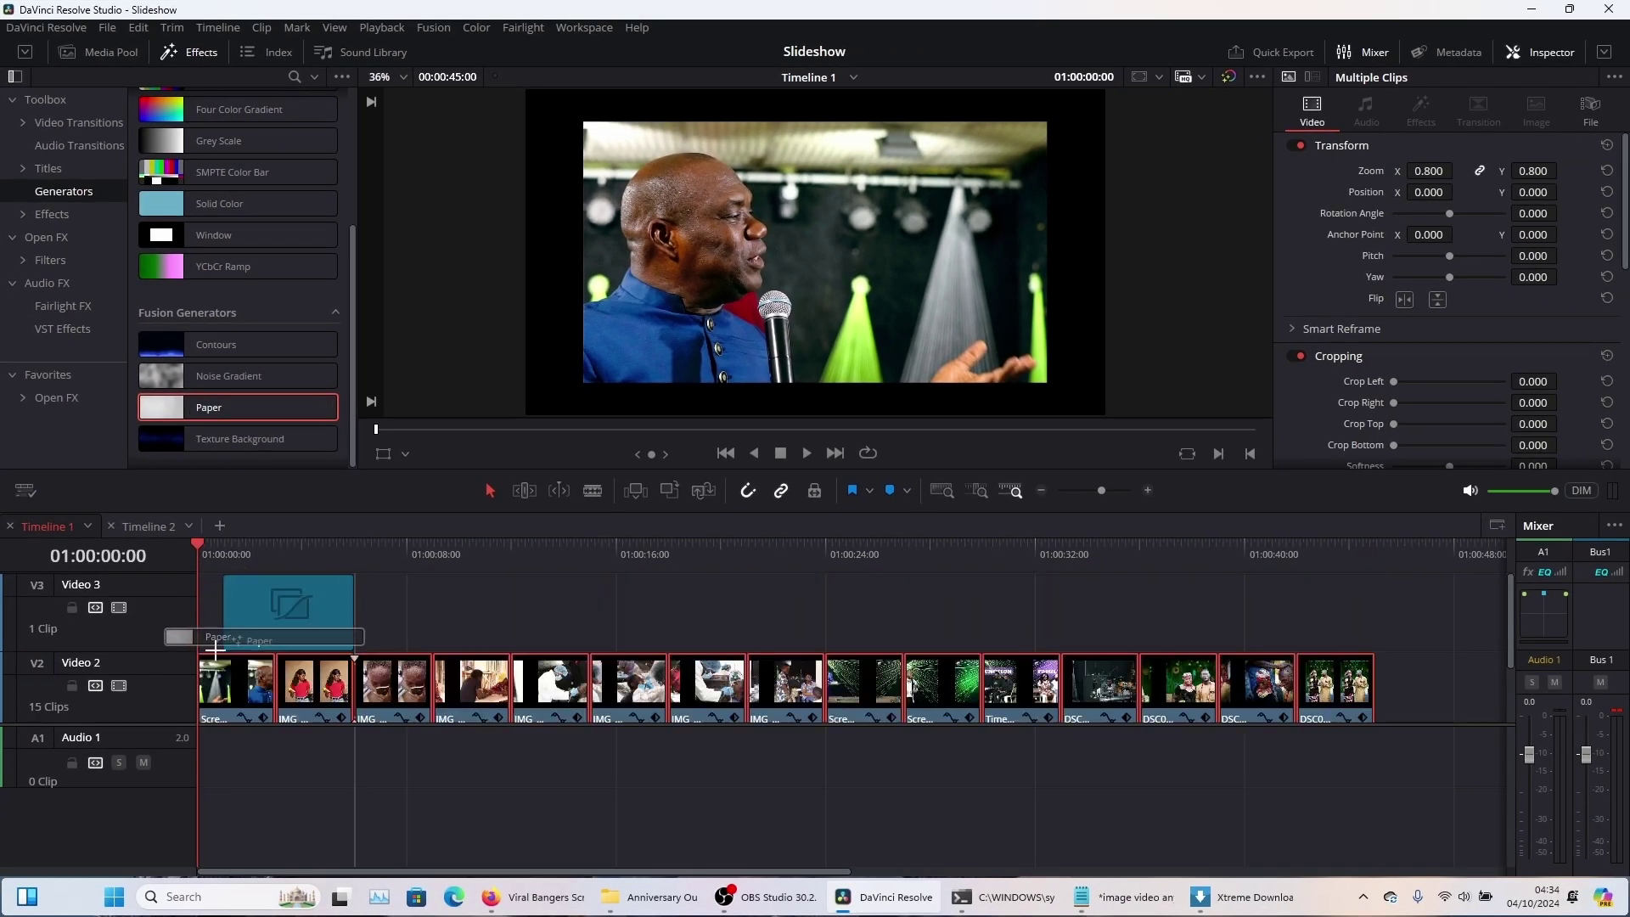
pyautogui.moveTo(215, 649); pyautogui.dragTo(200, 711)
pyautogui.moveTo(319, 683); pyautogui.dragTo(1367, 679)
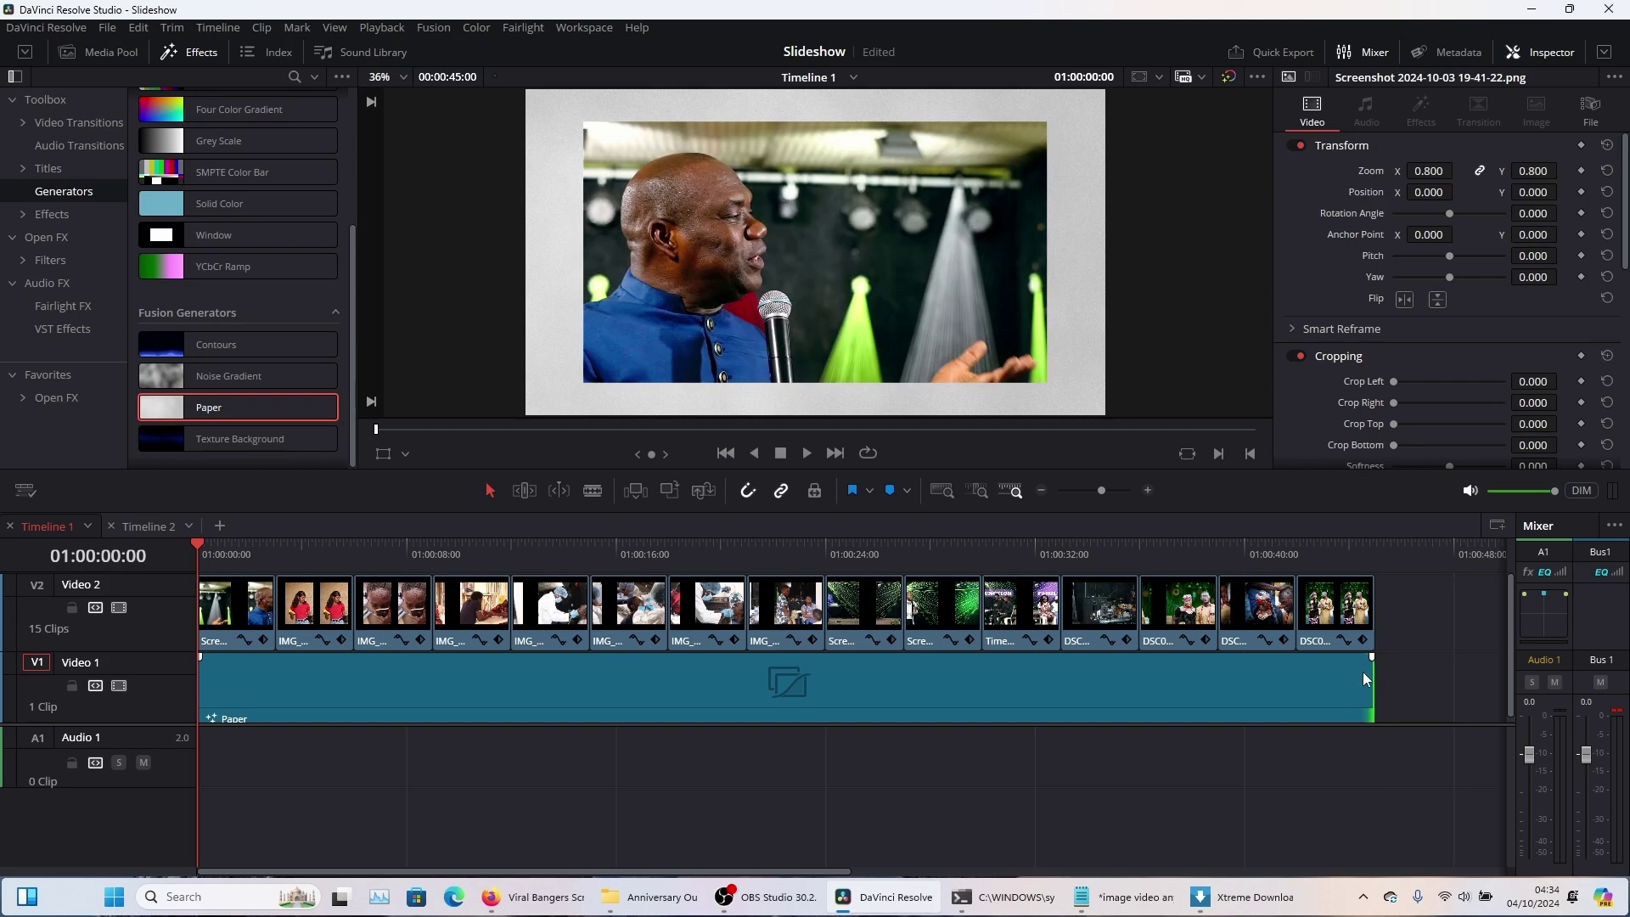
pyautogui.moveTo(1343, 548); pyautogui.dragTo(1175, 528)
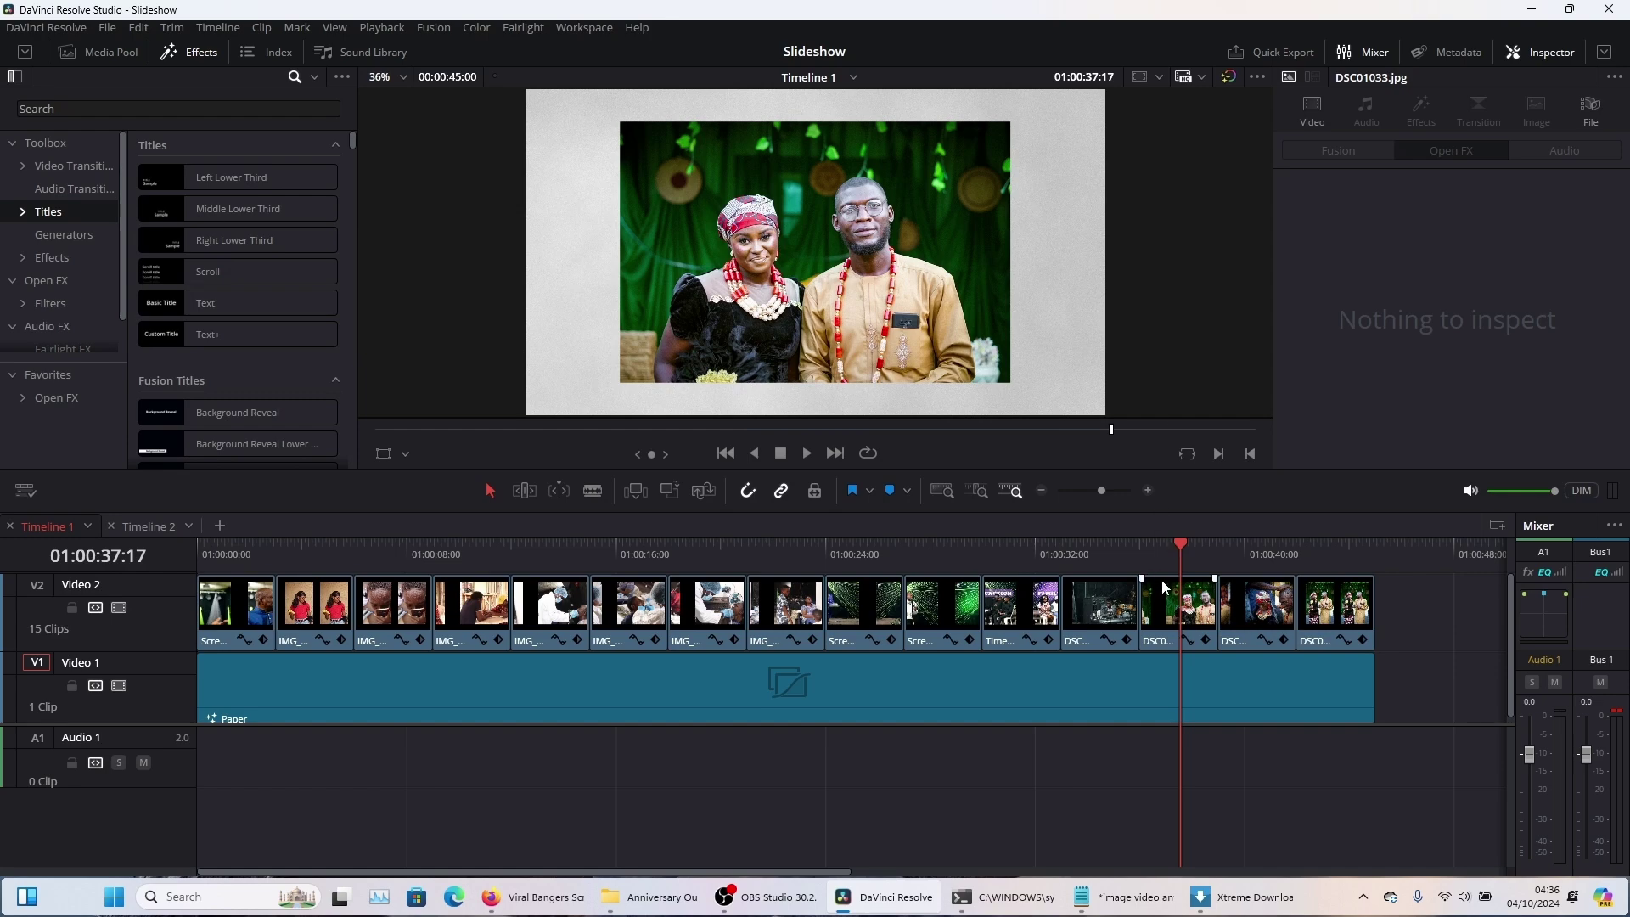
# Apply the Drop Shadow Open FX effect to the DSC01033 photo.
pyautogui.click(60, 283)
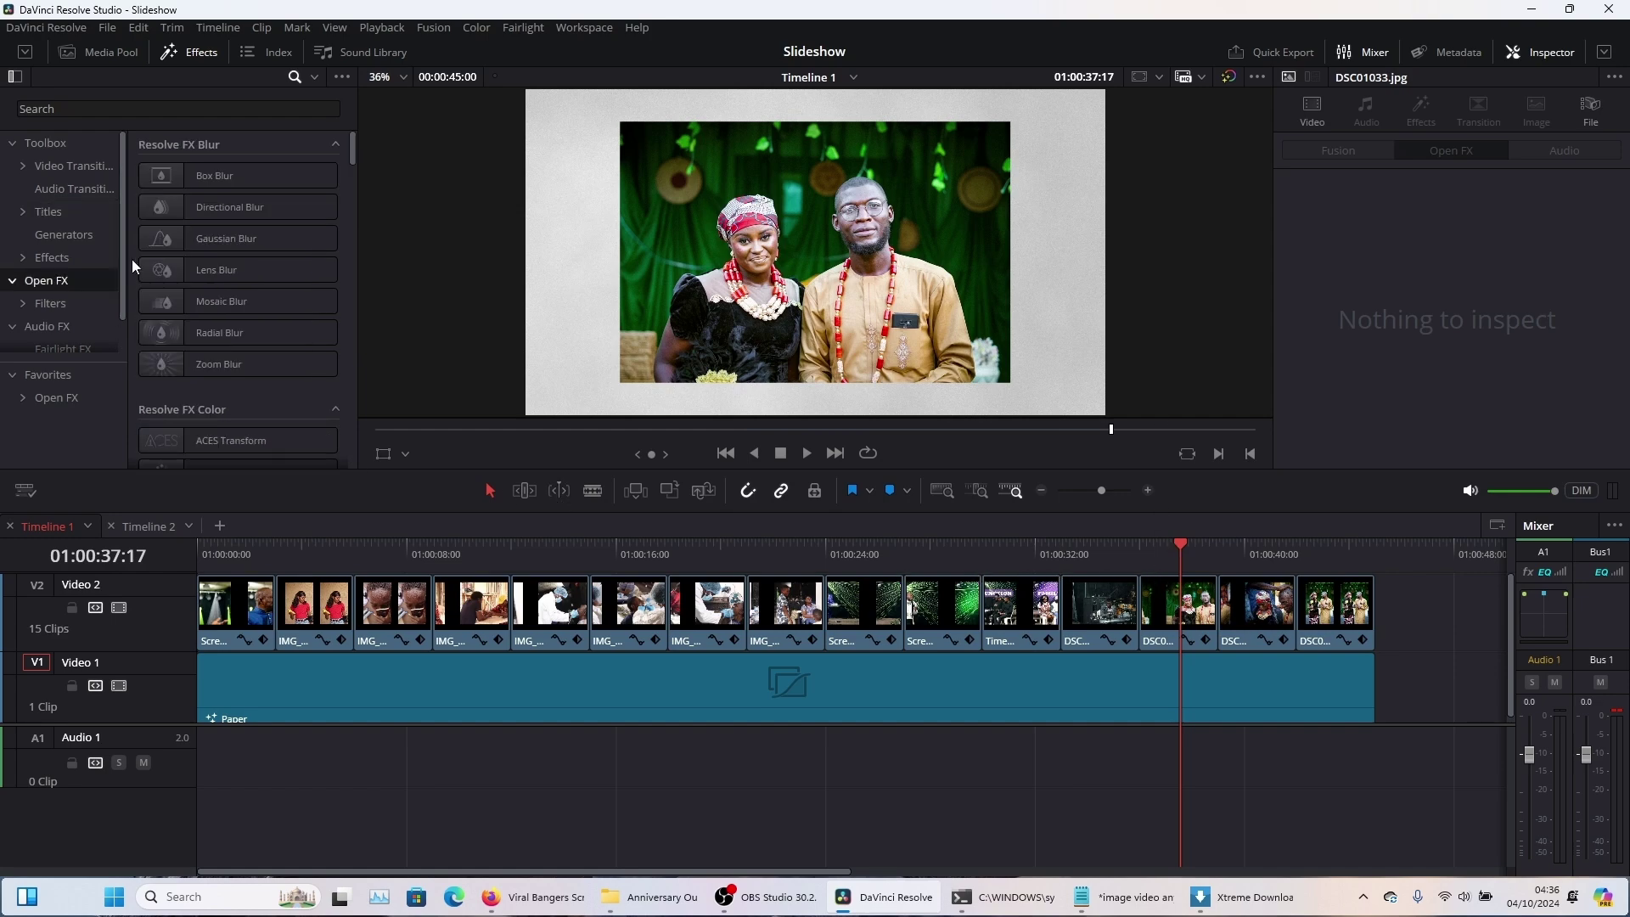
pyautogui.click(263, 111)
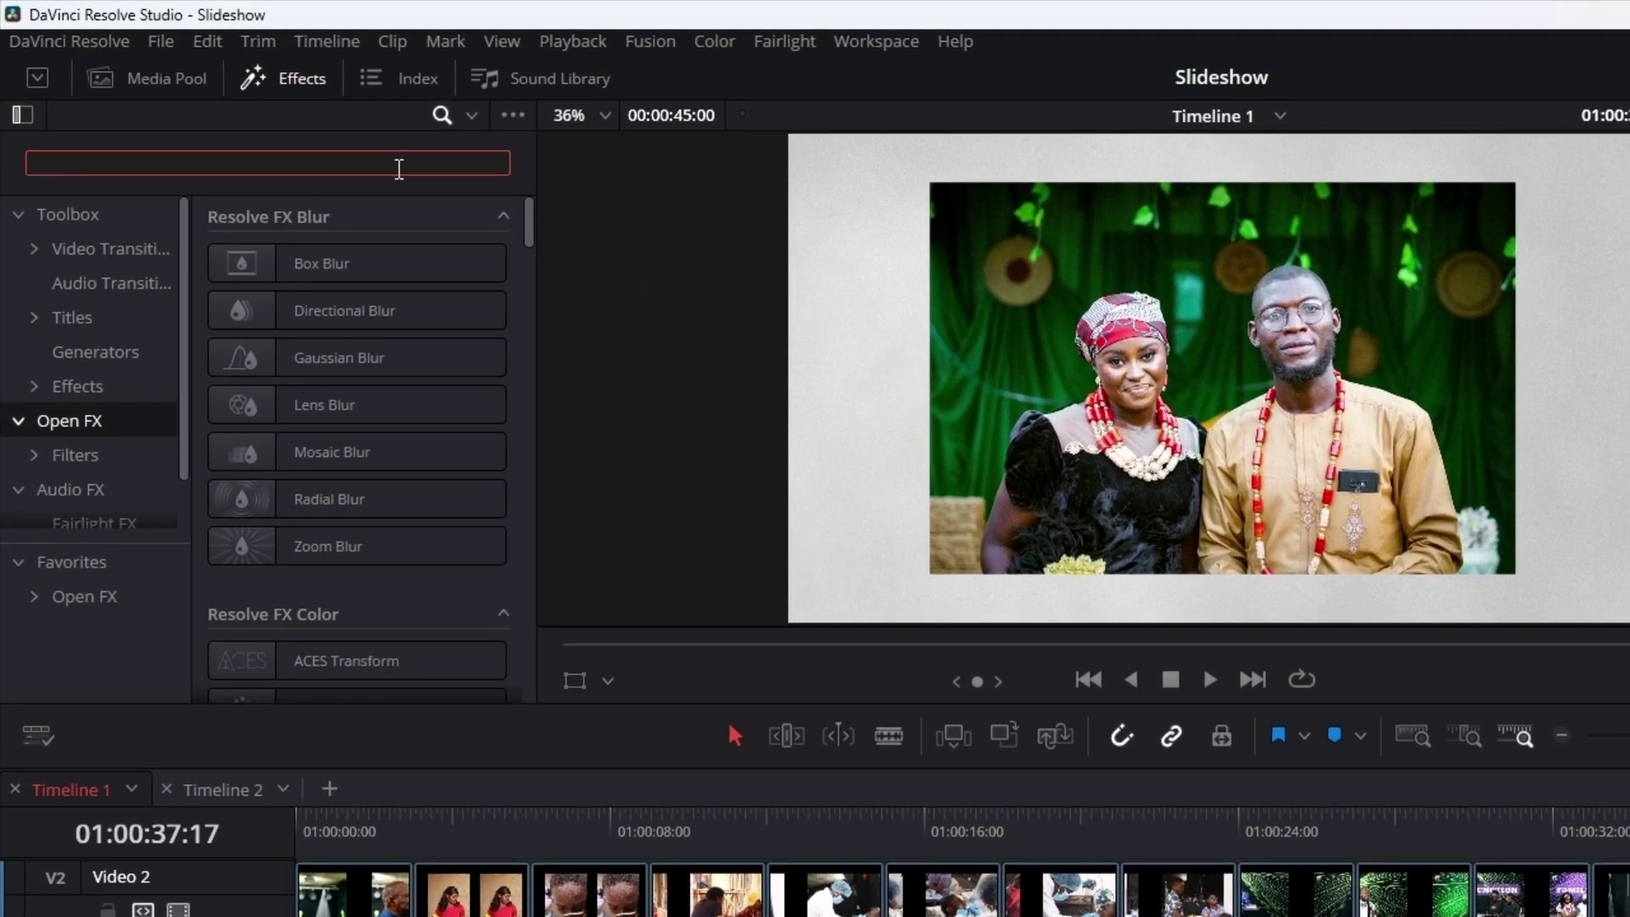
pyautogui.write('drop')
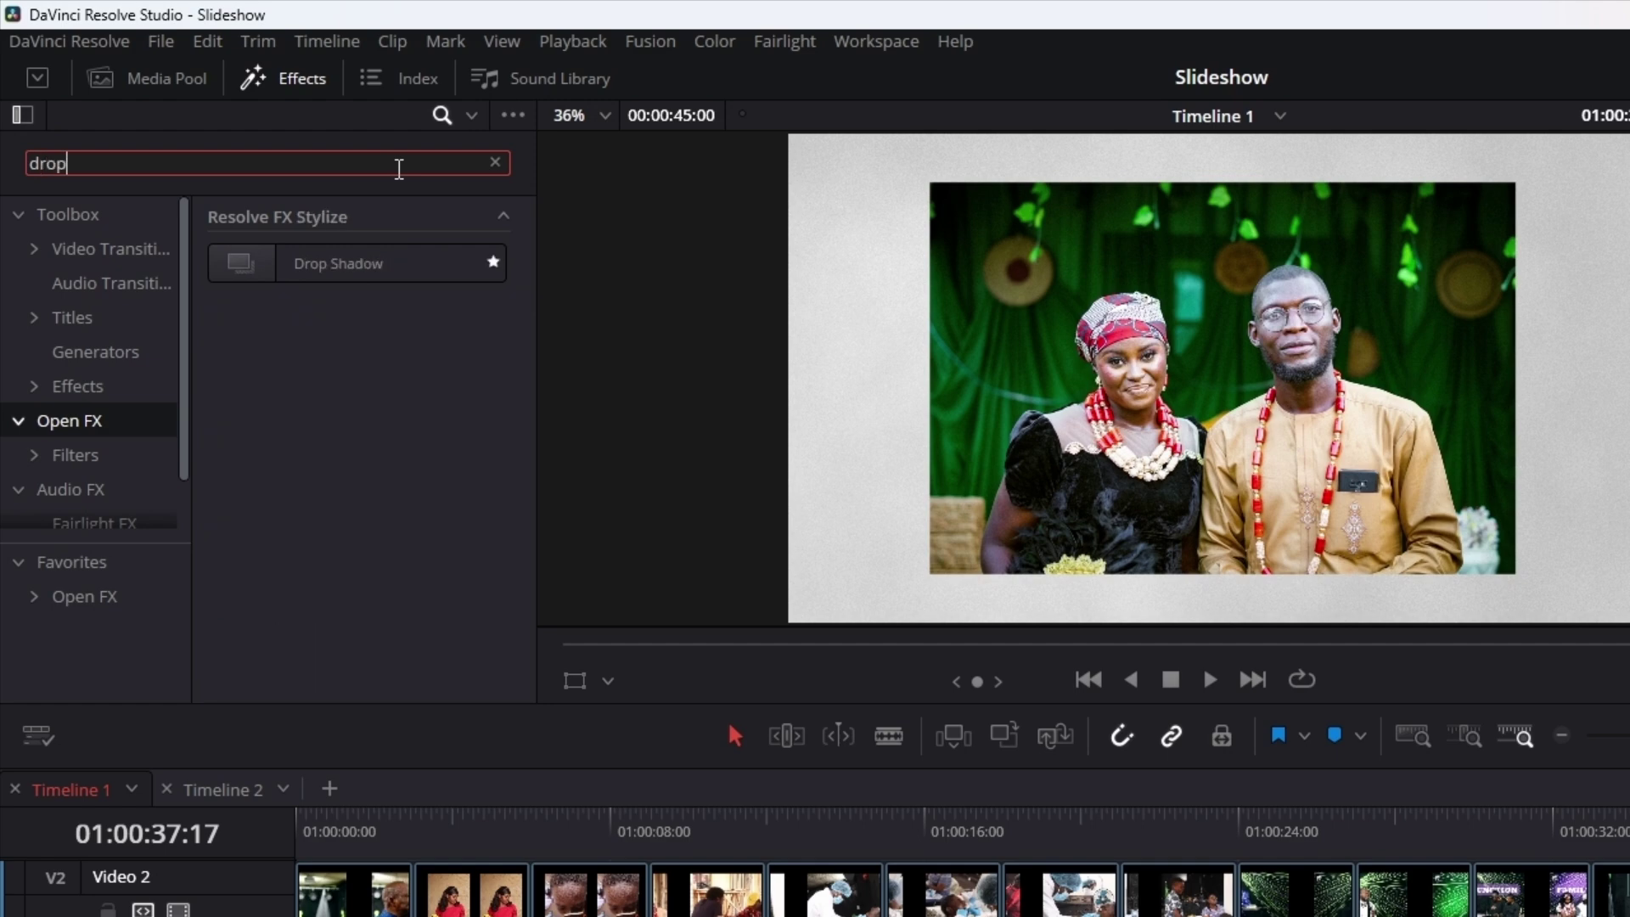
pyautogui.moveTo(309, 259); pyautogui.dragTo(1629, 916)
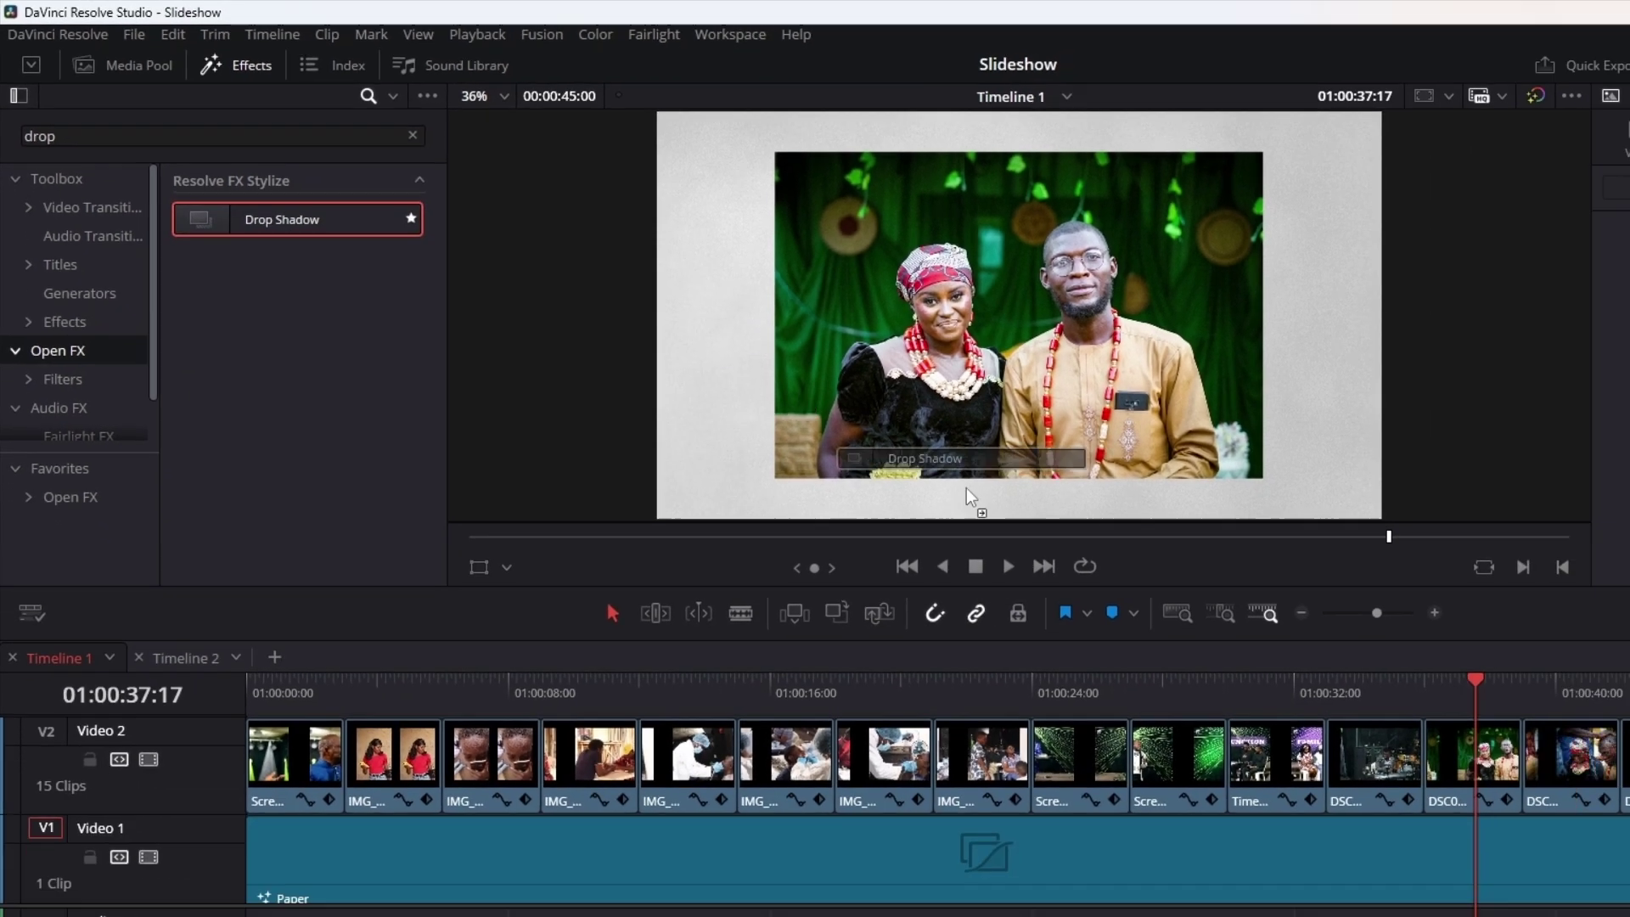
pyautogui.moveTo(1226, 630); pyautogui.dragTo(1192, 616)
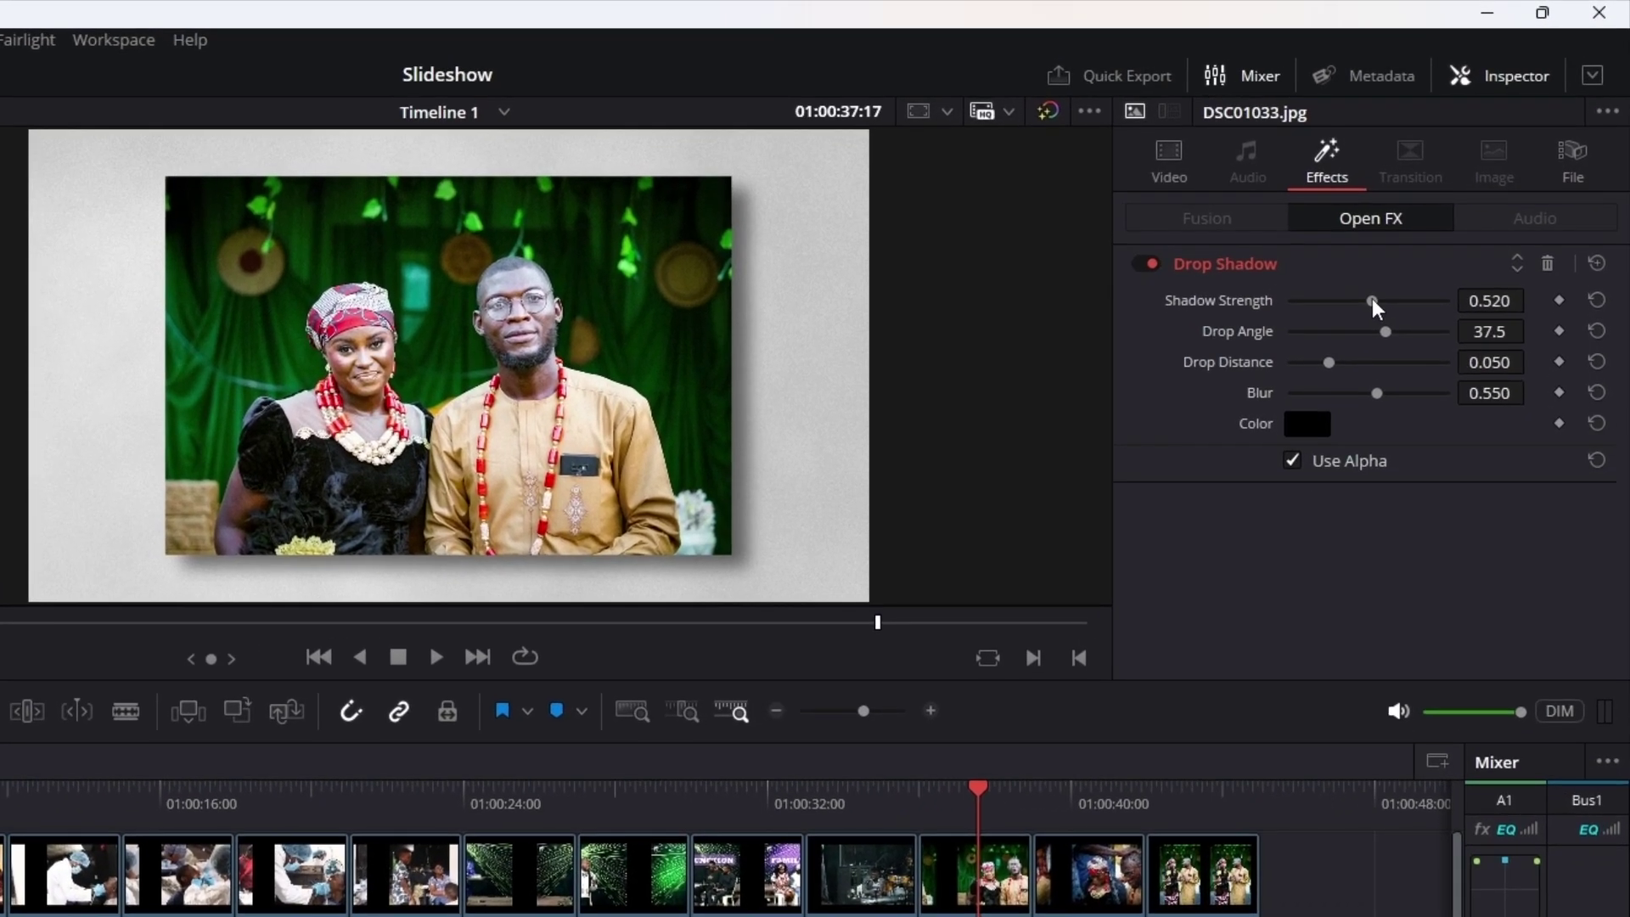
# Set shadow strength to 0.775 and reset angle to 37.5 and distance to 0.050.
pyautogui.moveTo(1450, 208); pyautogui.dragTo(1542, 215)
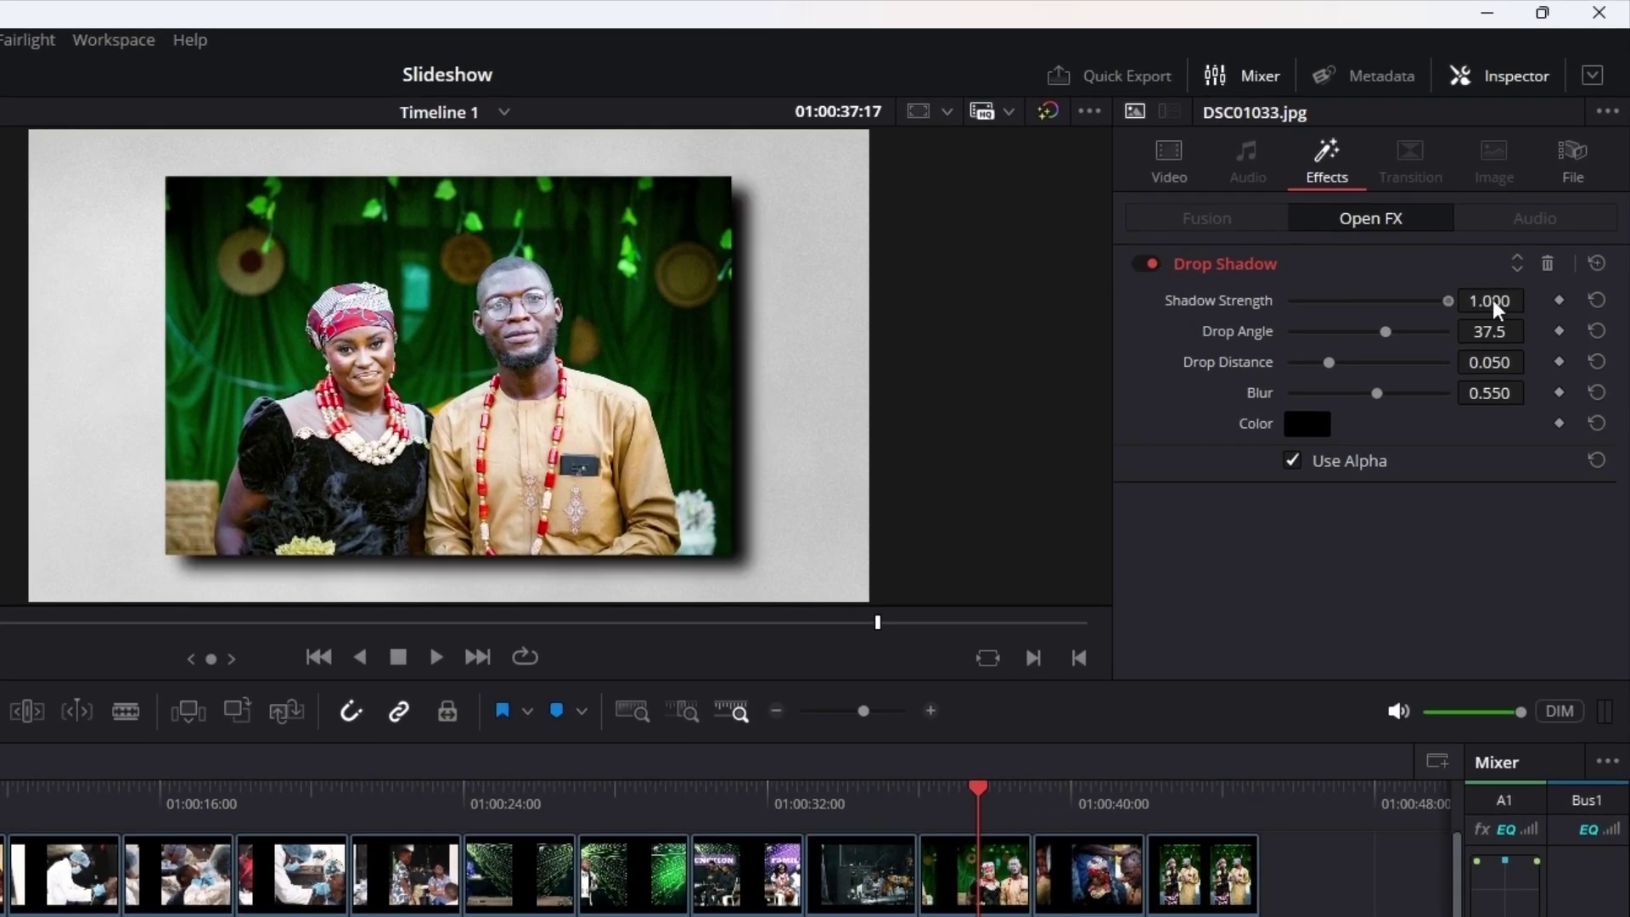
pyautogui.moveTo(1448, 301); pyautogui.dragTo(1378, 400)
pyautogui.doubleClick(1299, 337)
pyautogui.doubleClick(1372, 365)
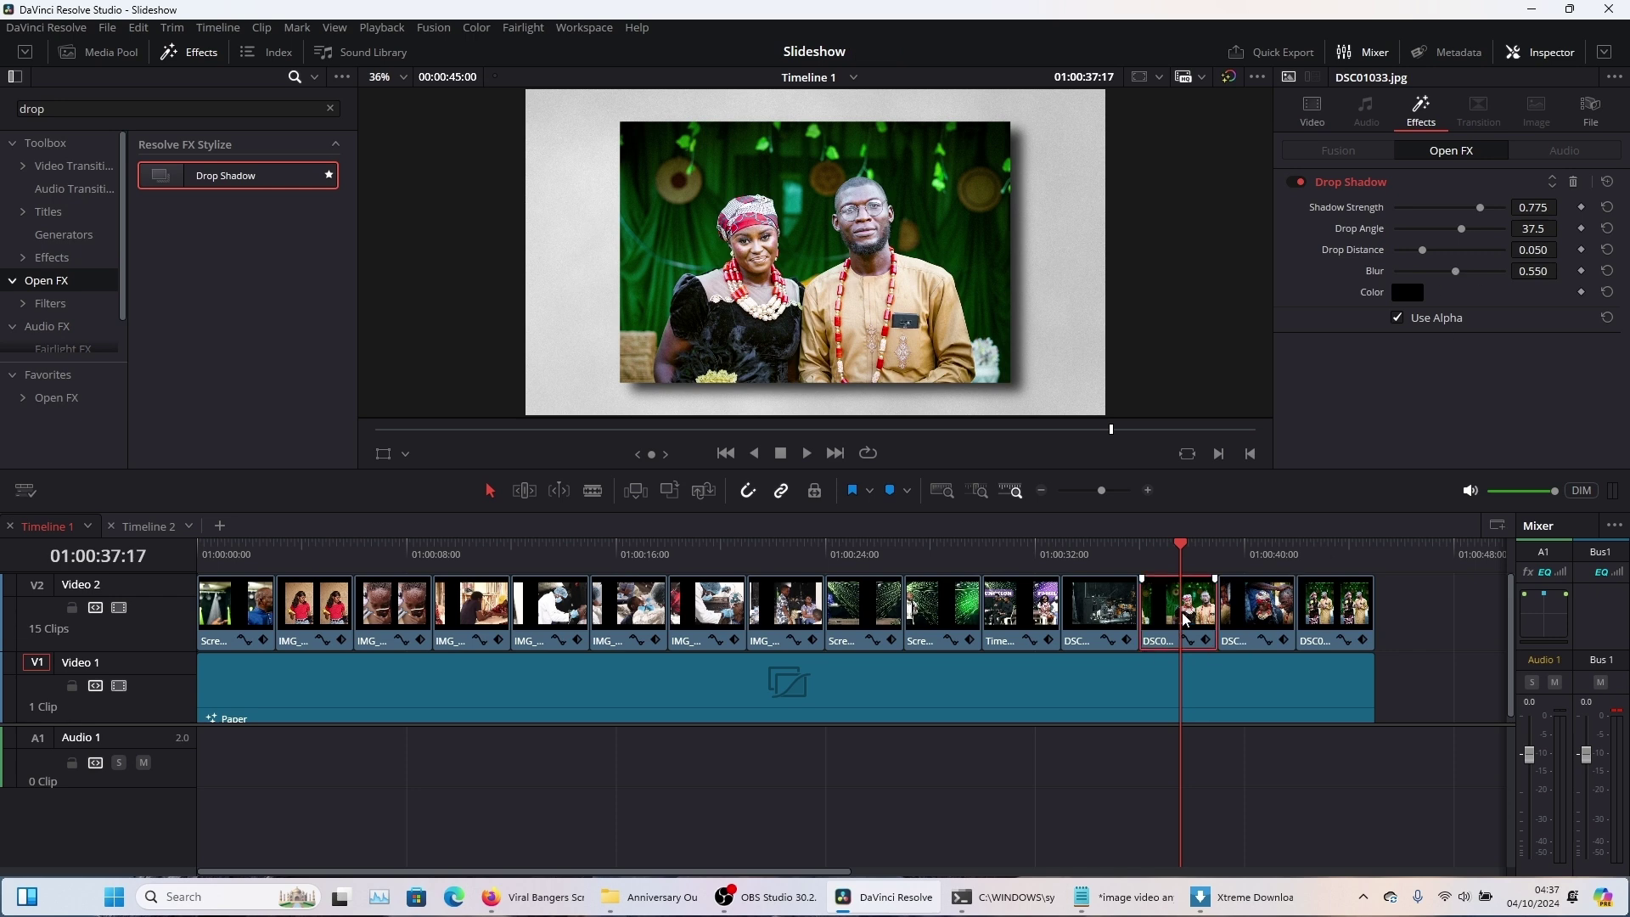
# Select all 15 Video 2 clips and Paste Attributes with only Plugins ticked.
pyautogui.moveTo(1403, 617); pyautogui.dragTo(200, 624)
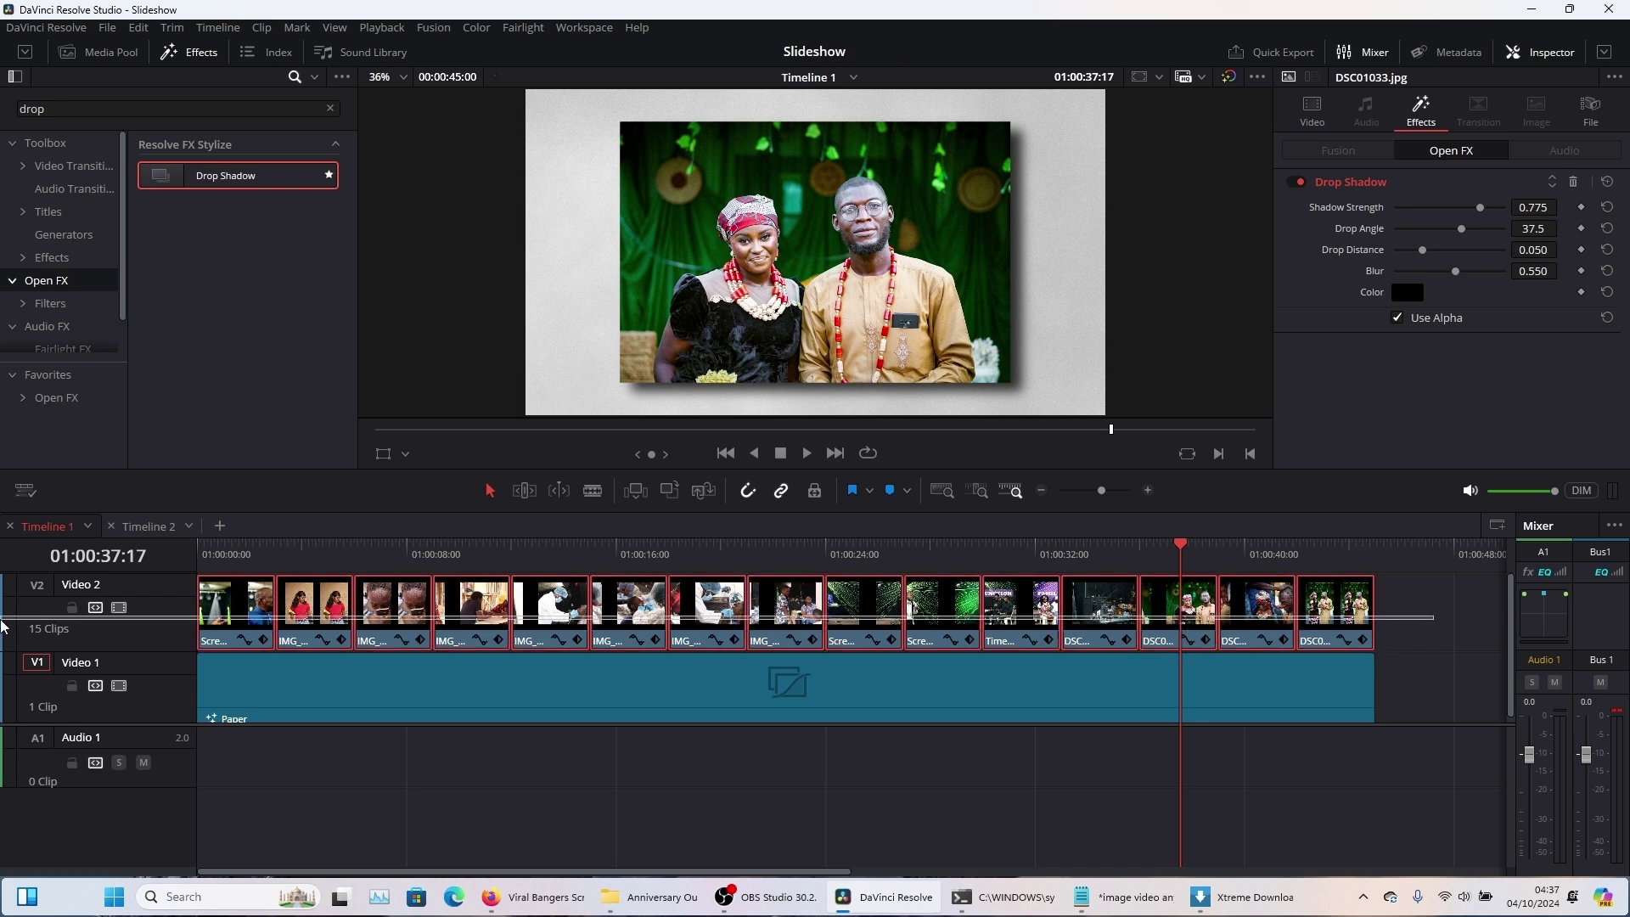
pyautogui.rightClick(414, 620)
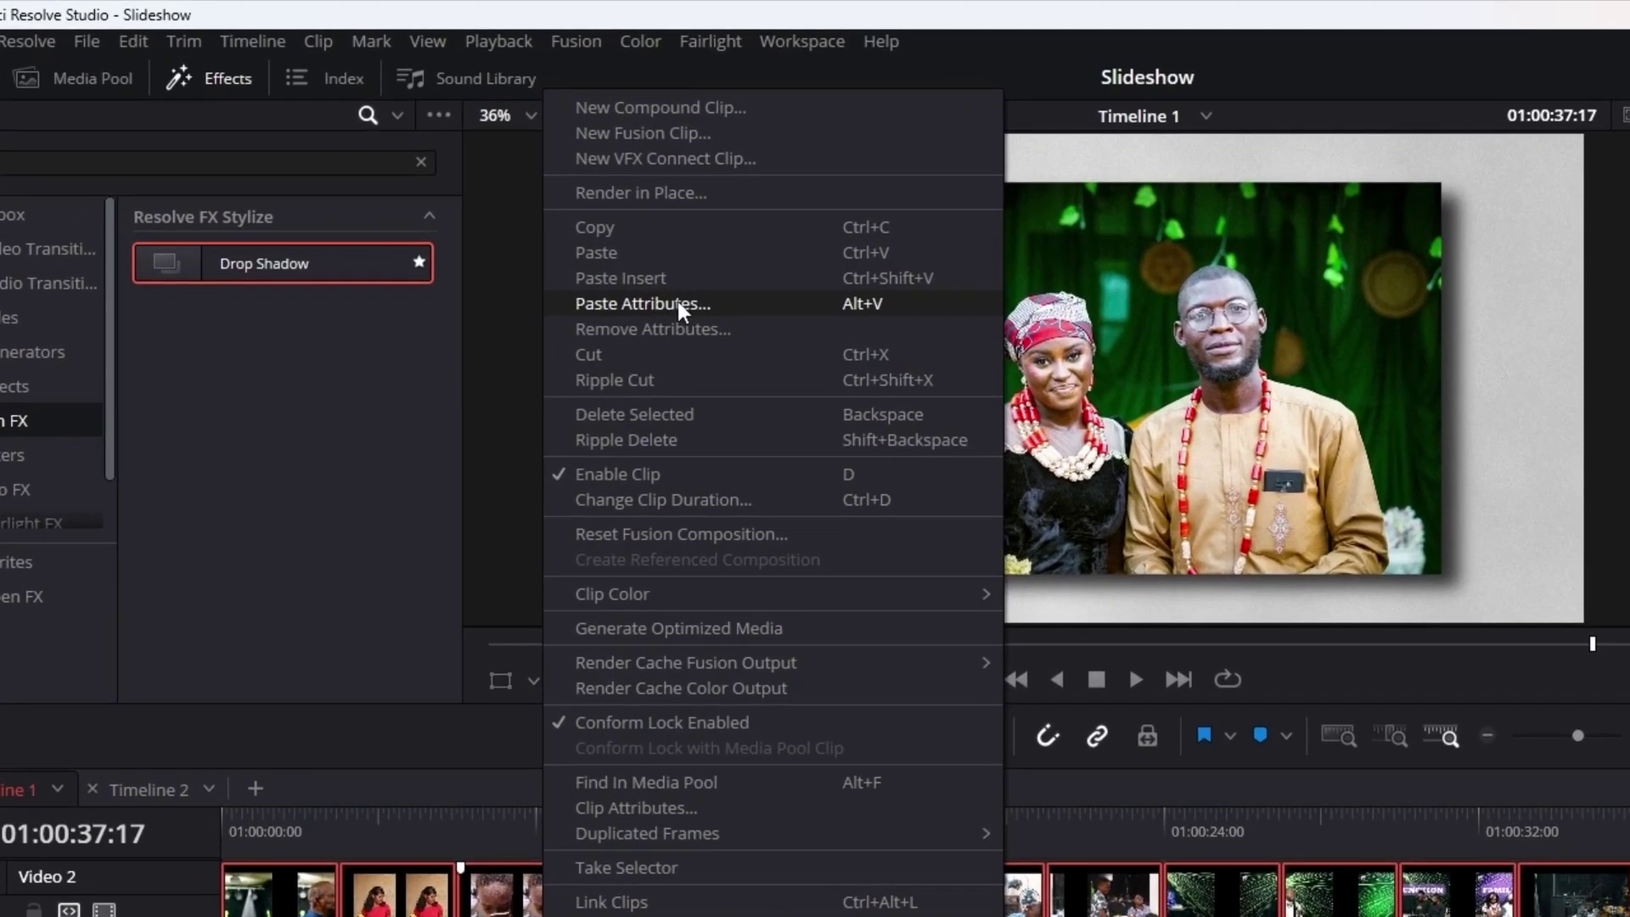
pyautogui.click(677, 302)
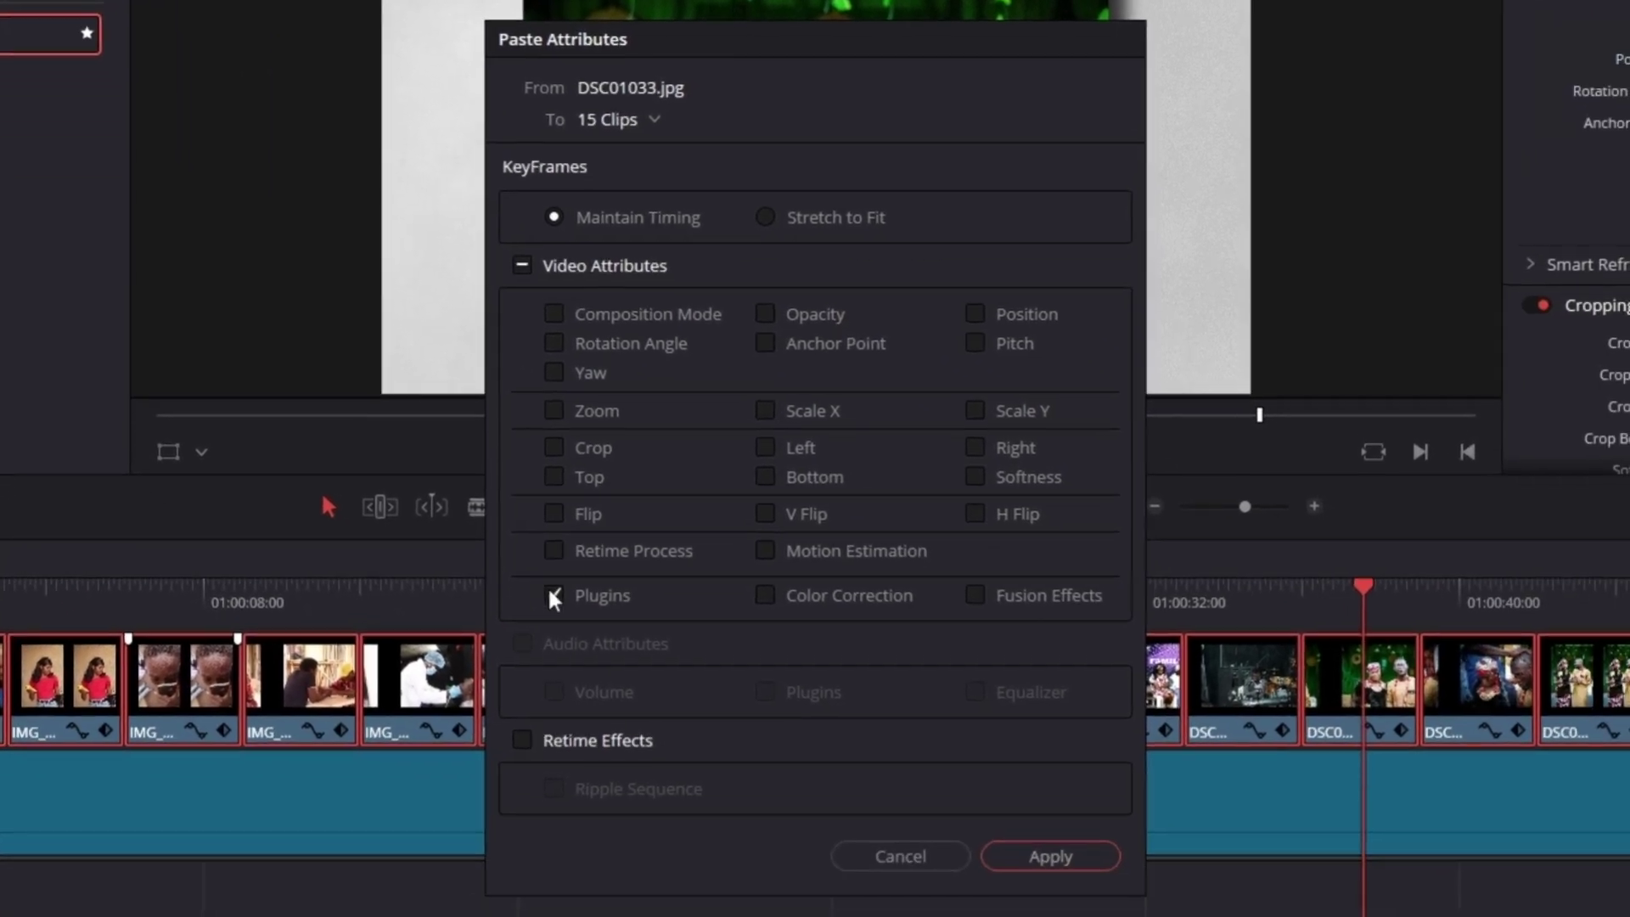
pyautogui.click(553, 595)
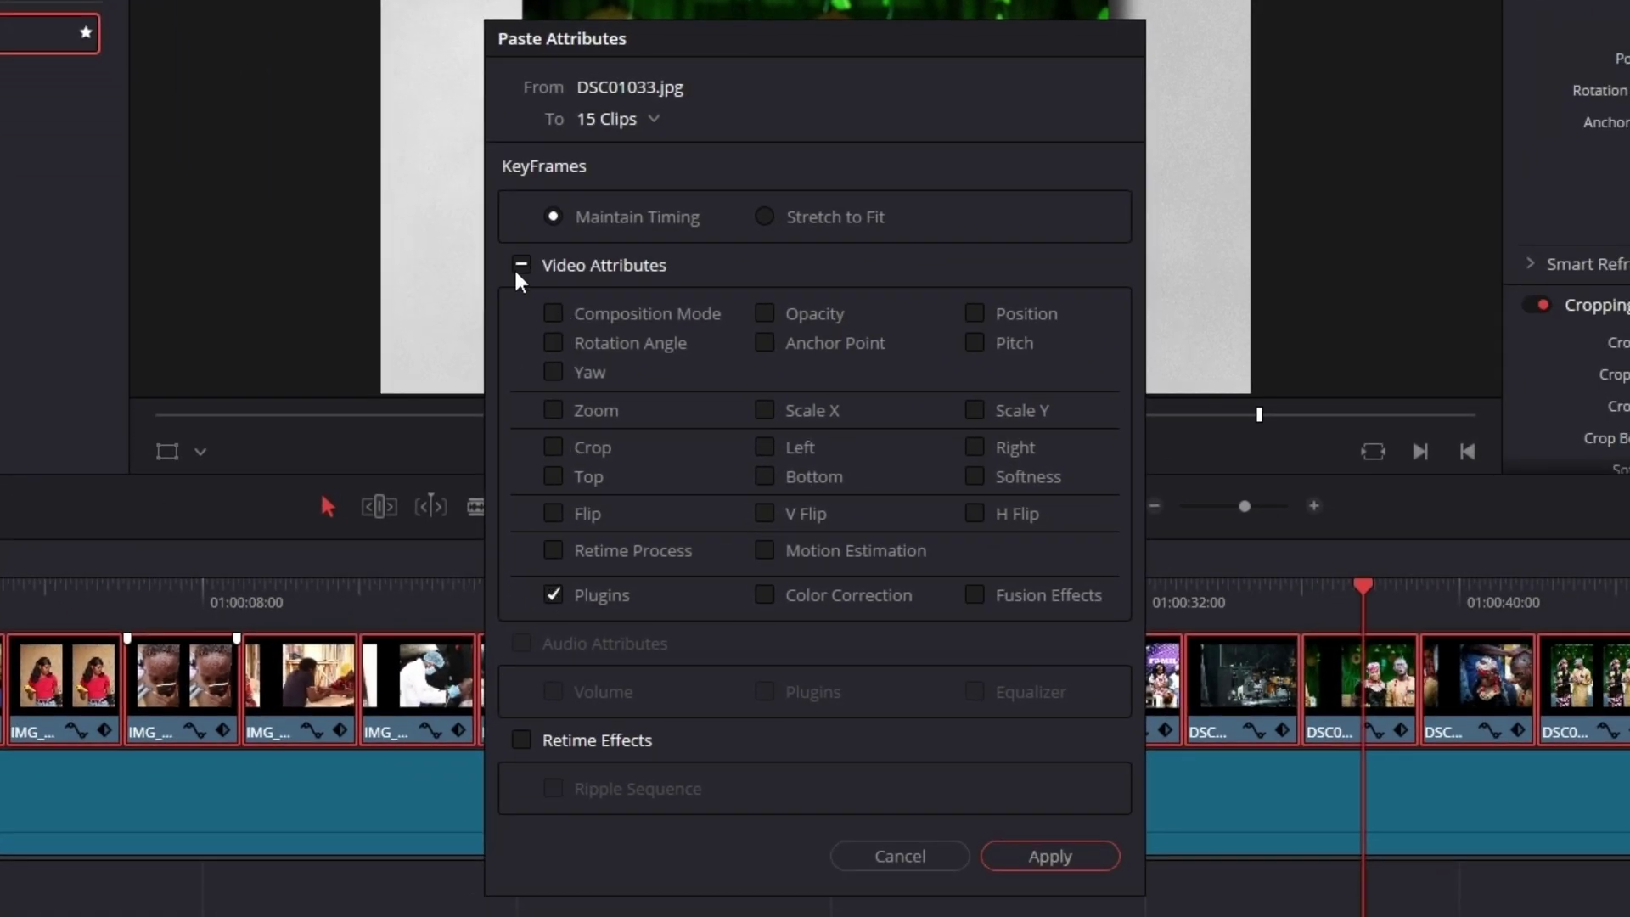
pyautogui.click(513, 265)
pyautogui.click(512, 264)
pyautogui.click(553, 596)
pyautogui.click(1050, 856)
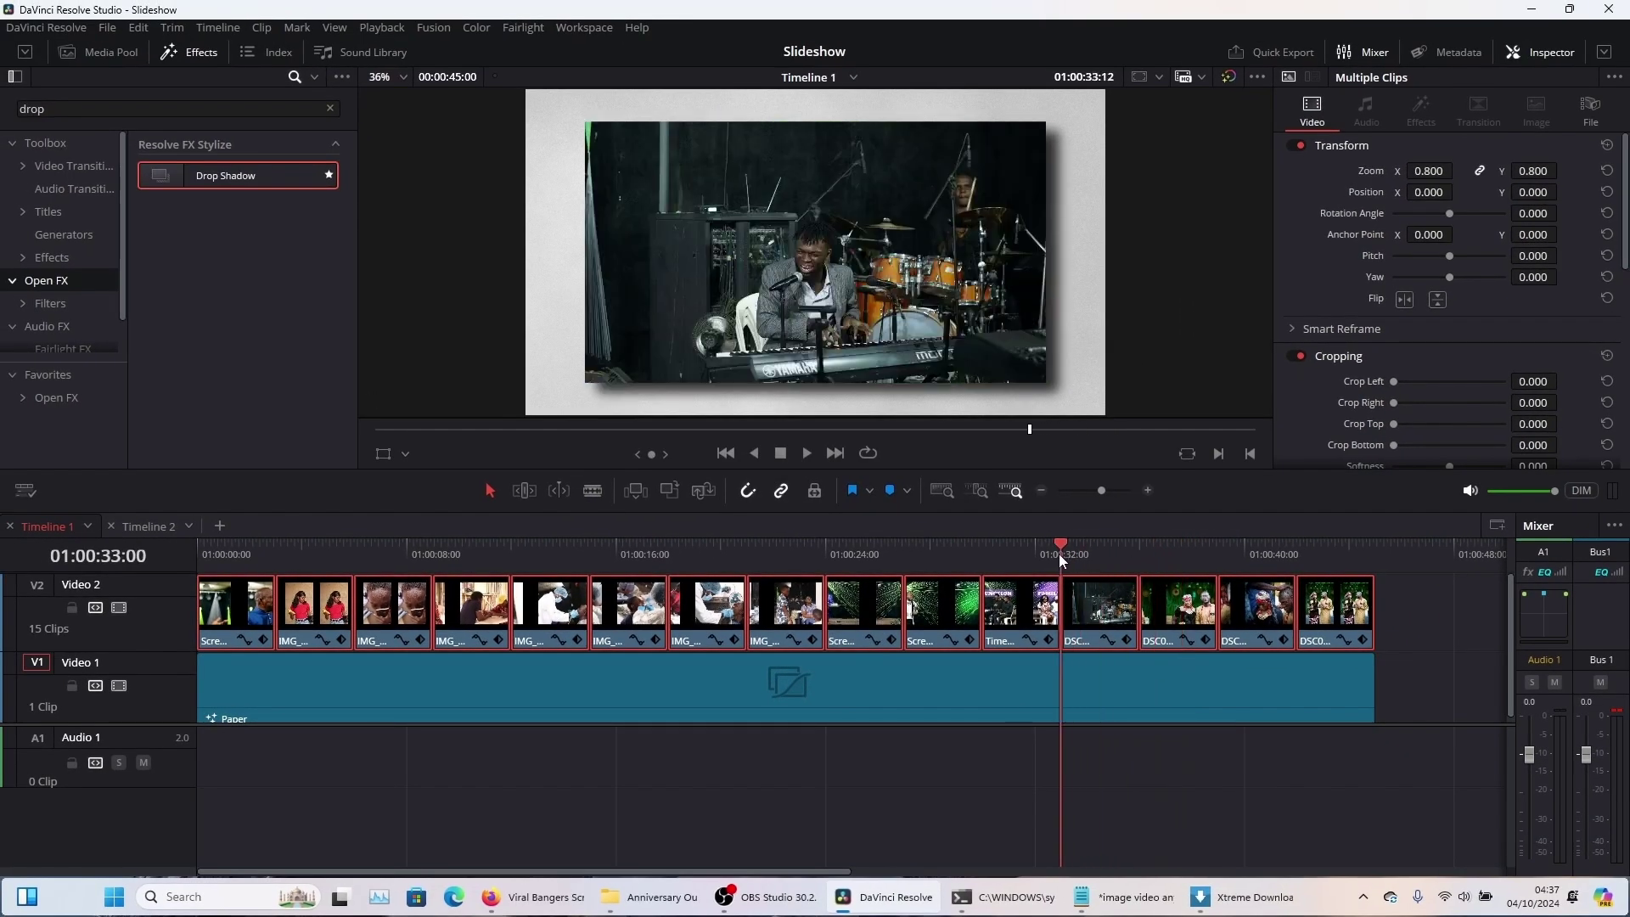
pyautogui.moveTo(1057, 554); pyautogui.dragTo(1237, 544)
# Hide Video 2 and adjust the Paper clip's texture seethe, contrast 0.37 and brightness -0.06.
pyautogui.click(1153, 700)
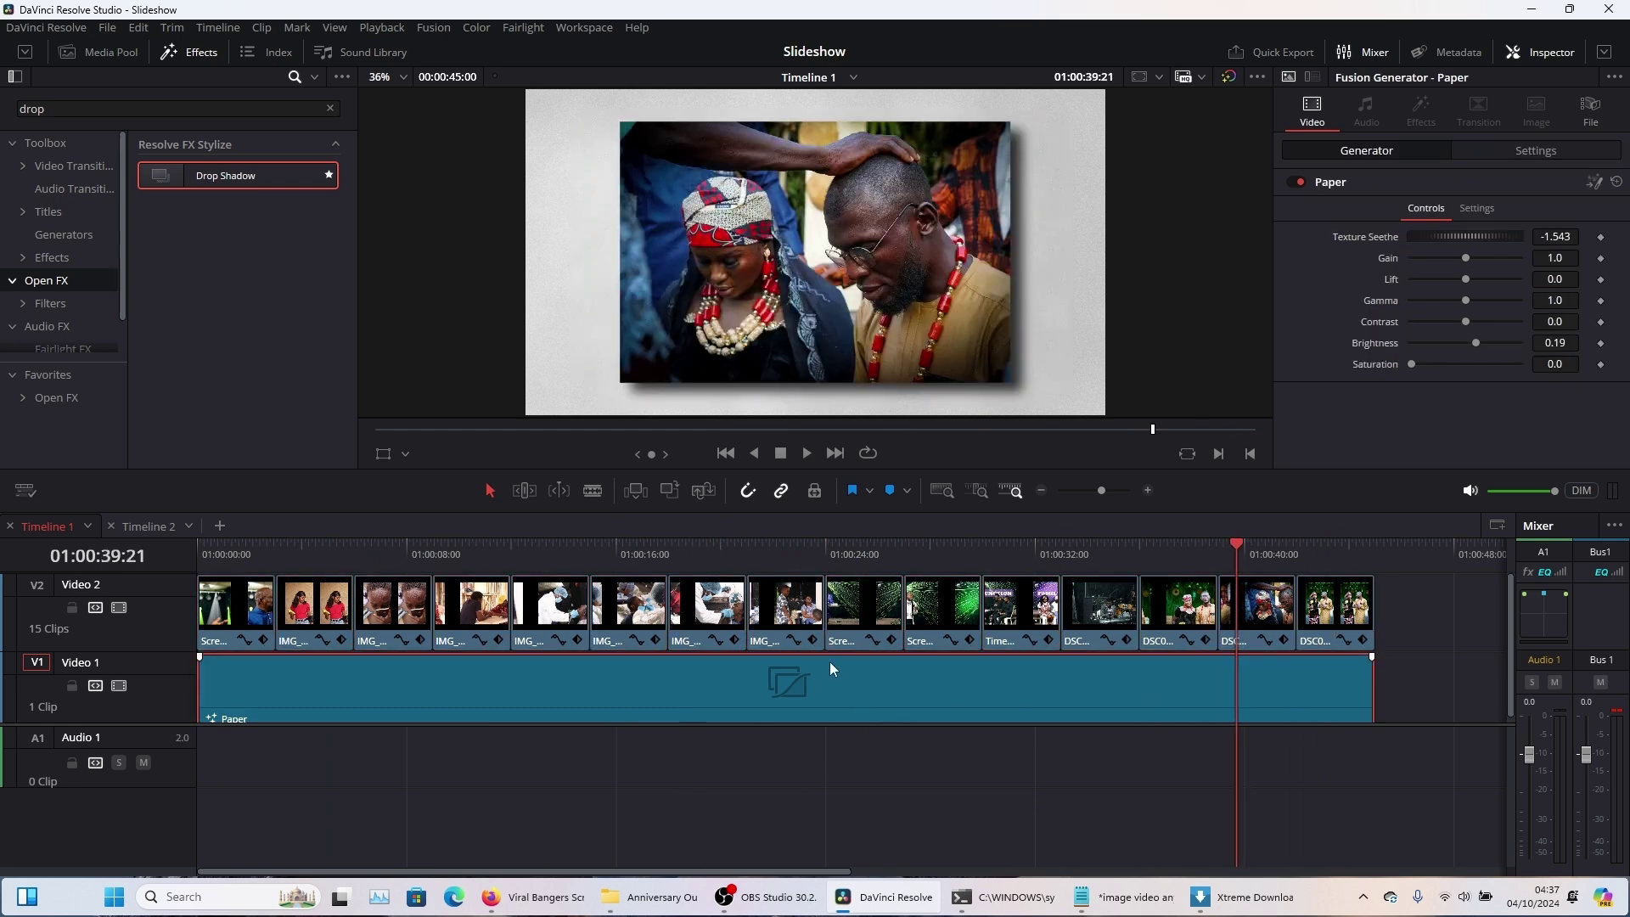
pyautogui.click(119, 607)
pyautogui.moveTo(1026, 543); pyautogui.dragTo(1058, 555)
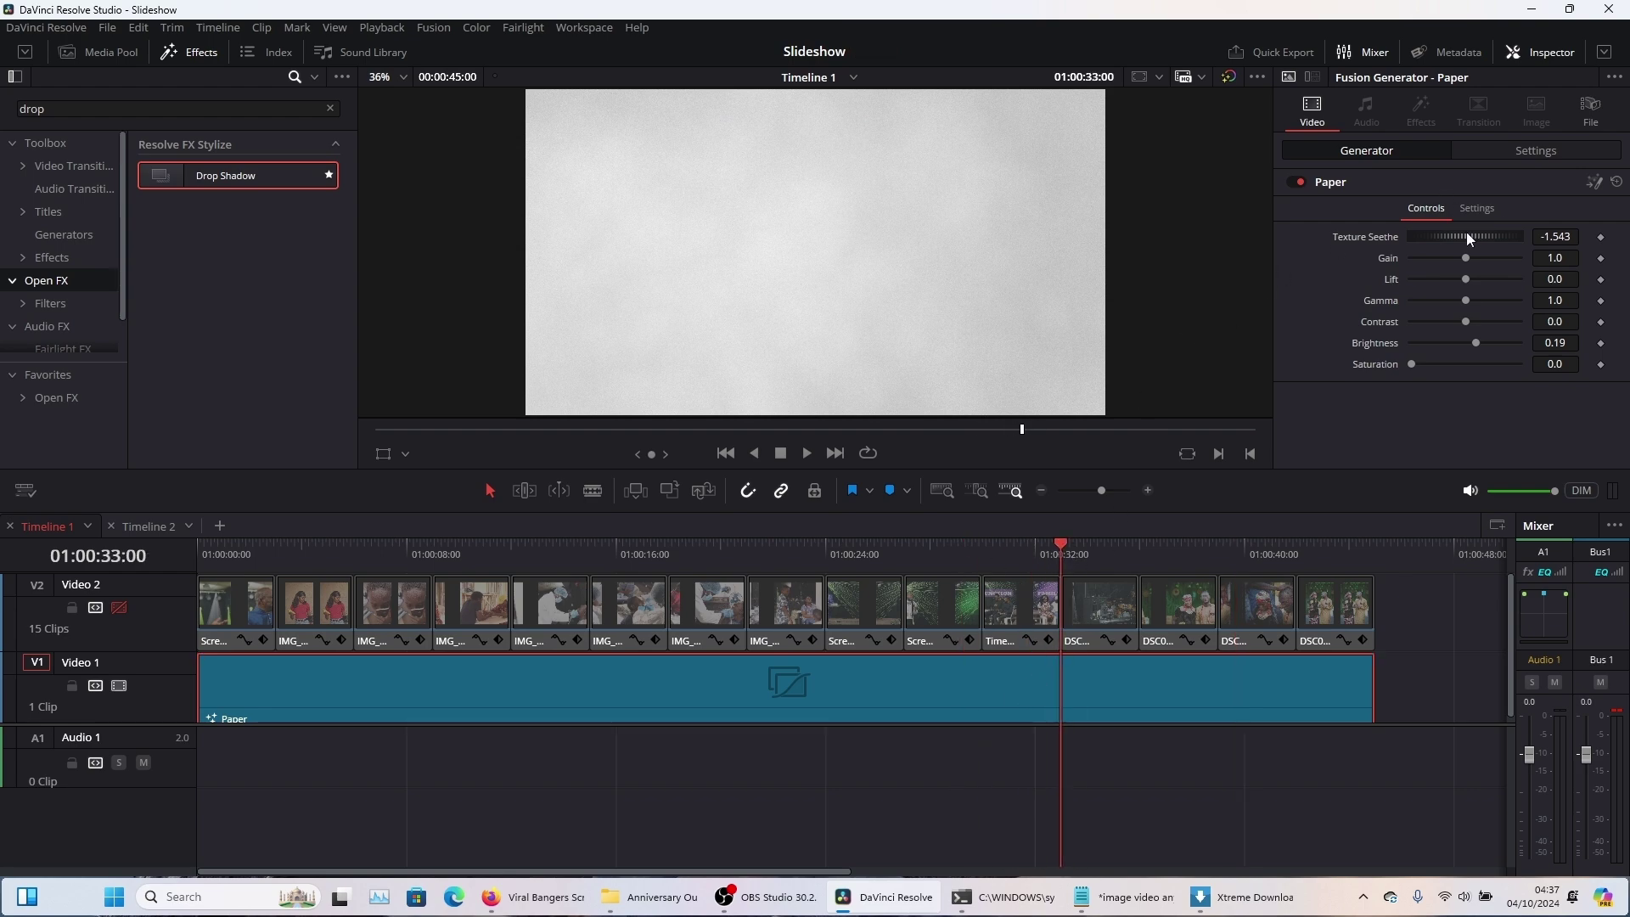
pyautogui.moveTo(1470, 239); pyautogui.dragTo(1468, 240)
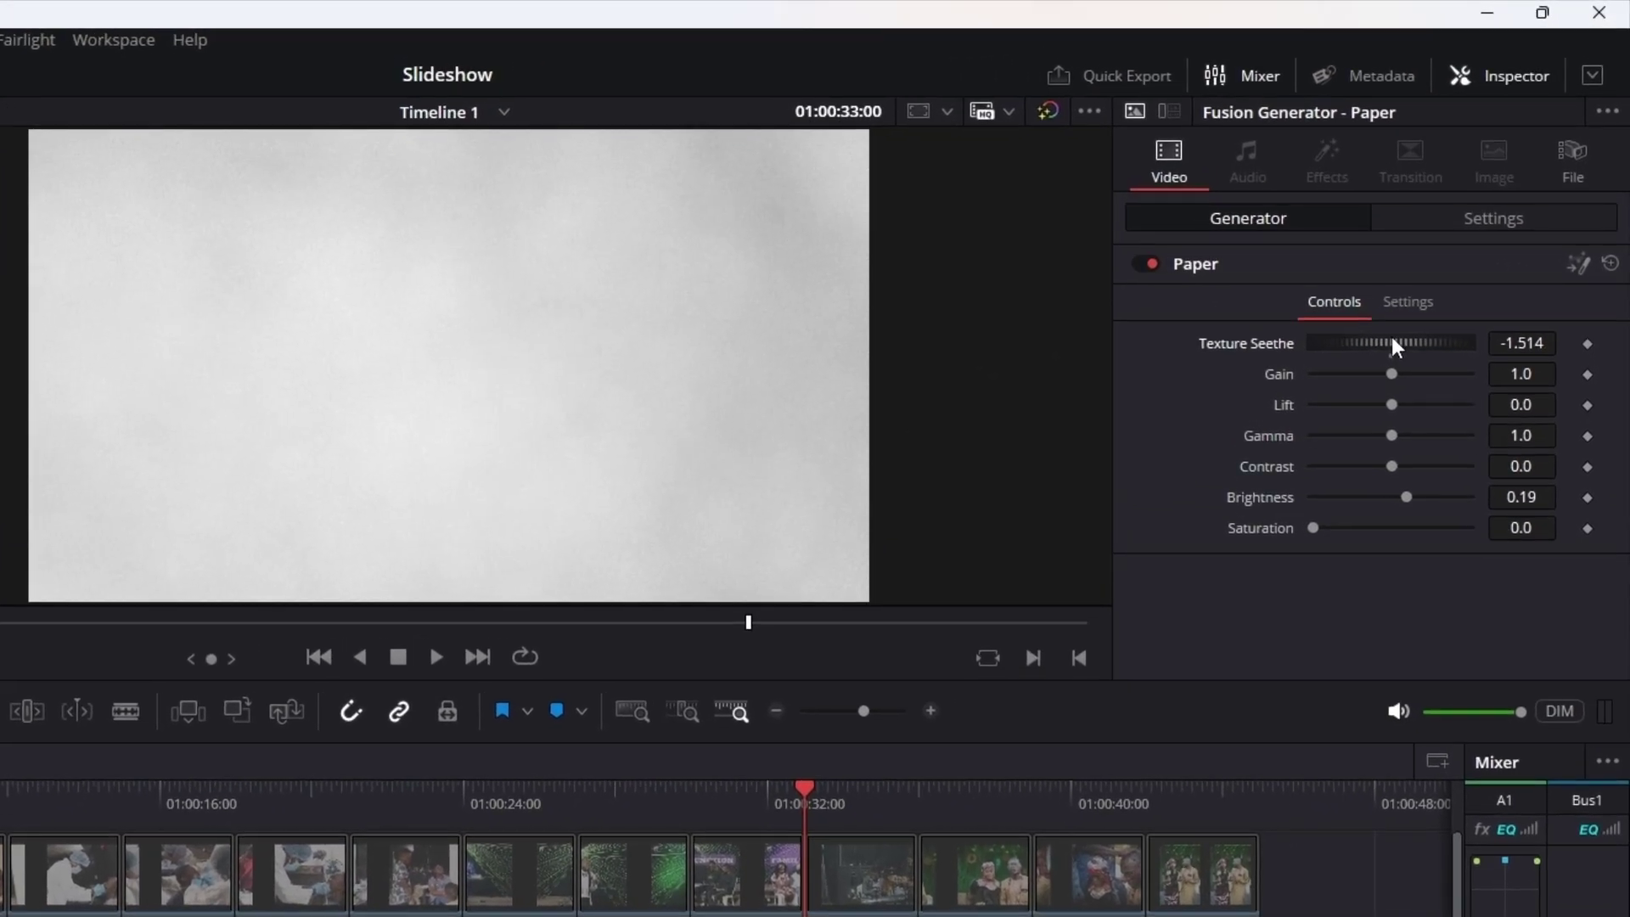
pyautogui.moveTo(1392, 338); pyautogui.dragTo(1352, 338)
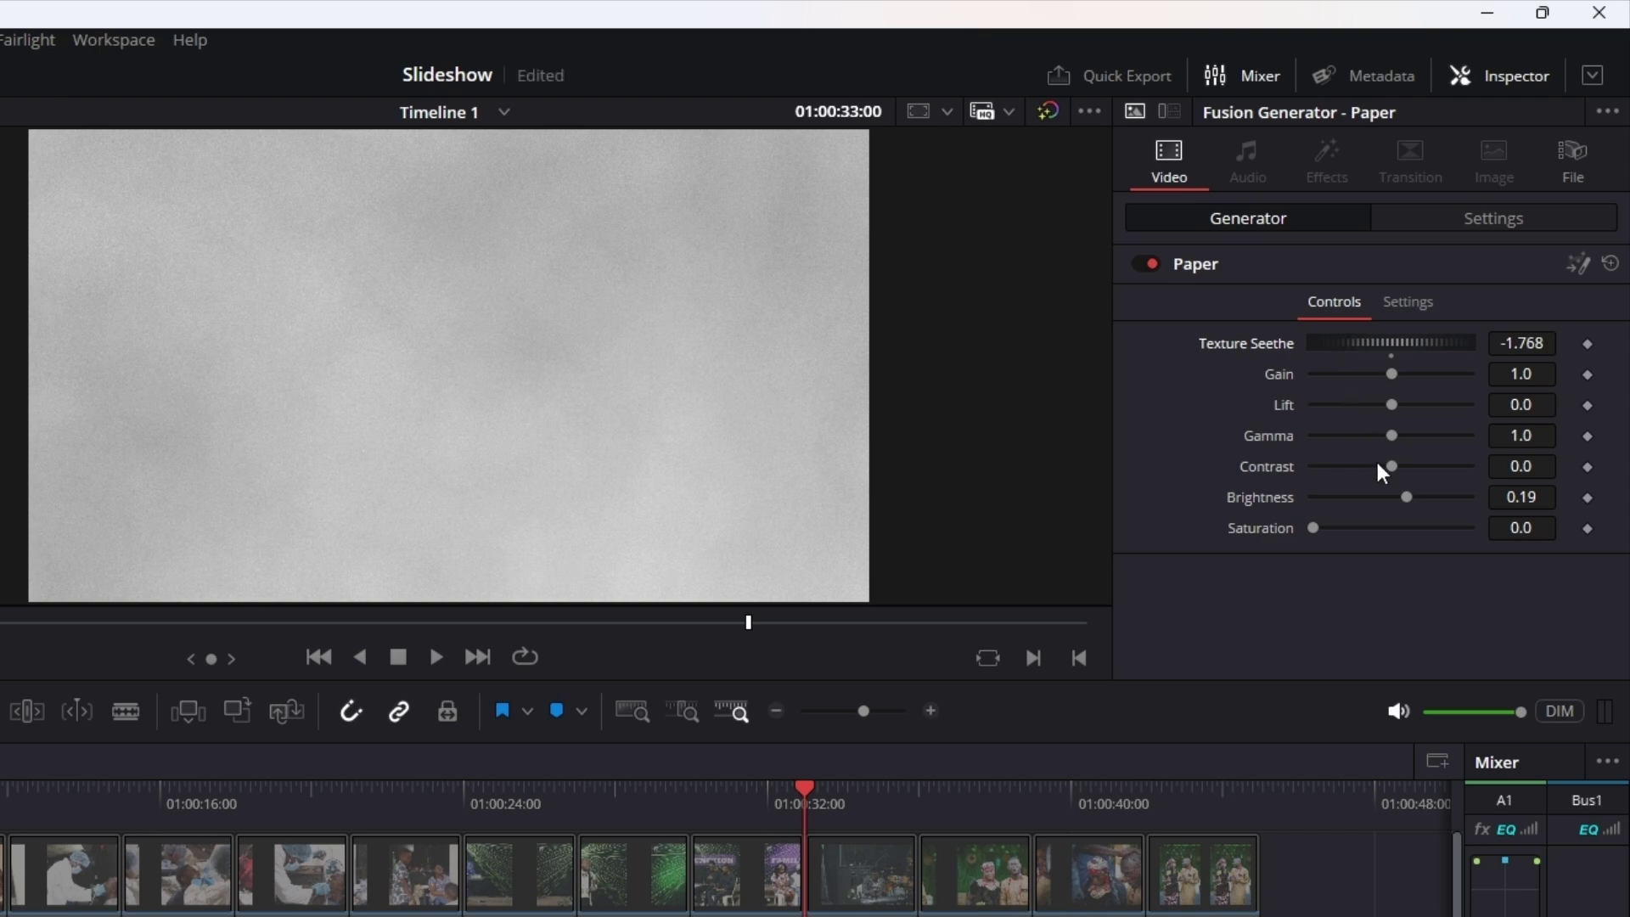
pyautogui.moveTo(1386, 466); pyautogui.dragTo(1402, 429)
pyautogui.moveTo(1399, 501); pyautogui.dragTo(1364, 501)
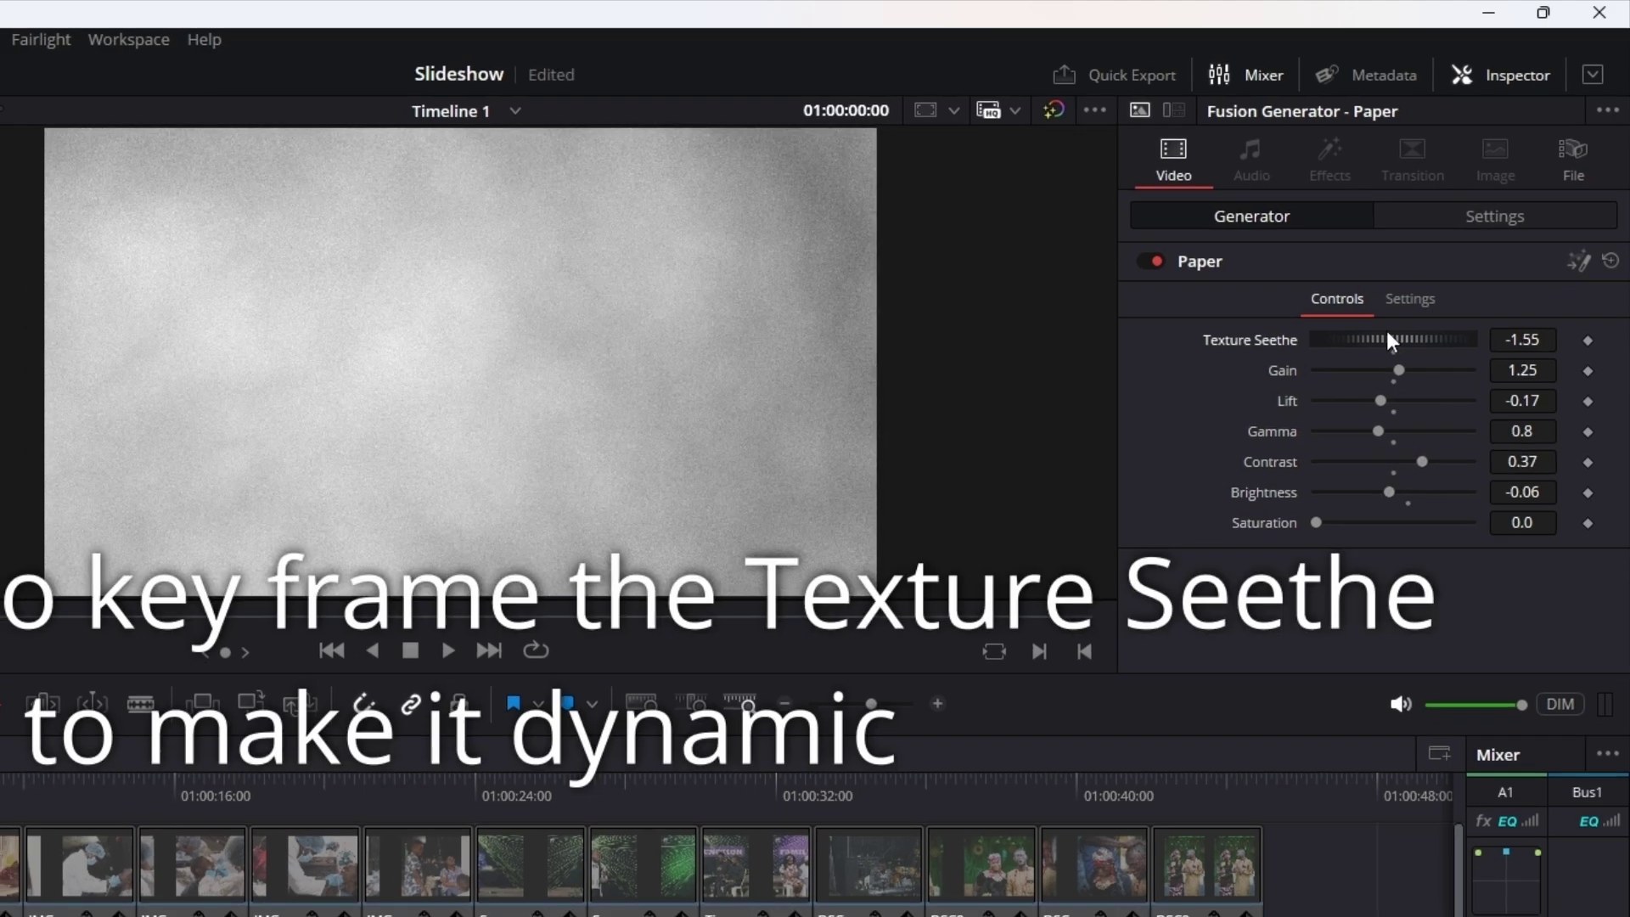
# Settle Texture Seethe at -1.434, show the photos again and play the slideshow.
pyautogui.moveTo(1388, 329)
pyautogui.mouseDown()
pyautogui.moveTo(1376, 351)
pyautogui.moveTo(1390, 335)
pyautogui.mouseUp()
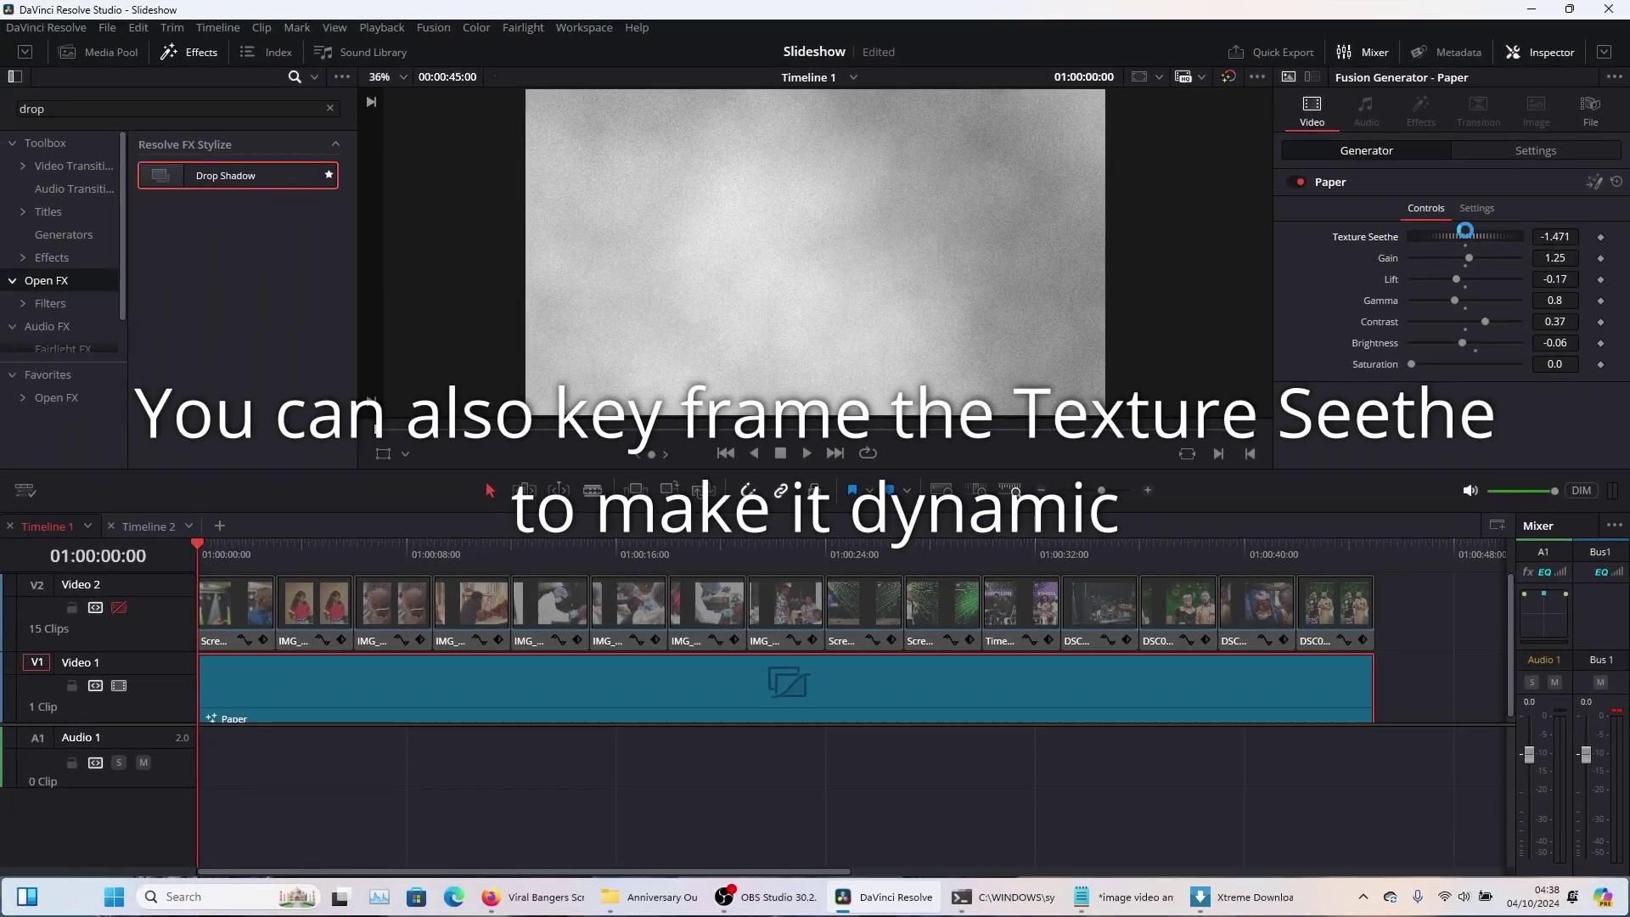
pyautogui.moveTo(1465, 230); pyautogui.dragTo(1475, 237)
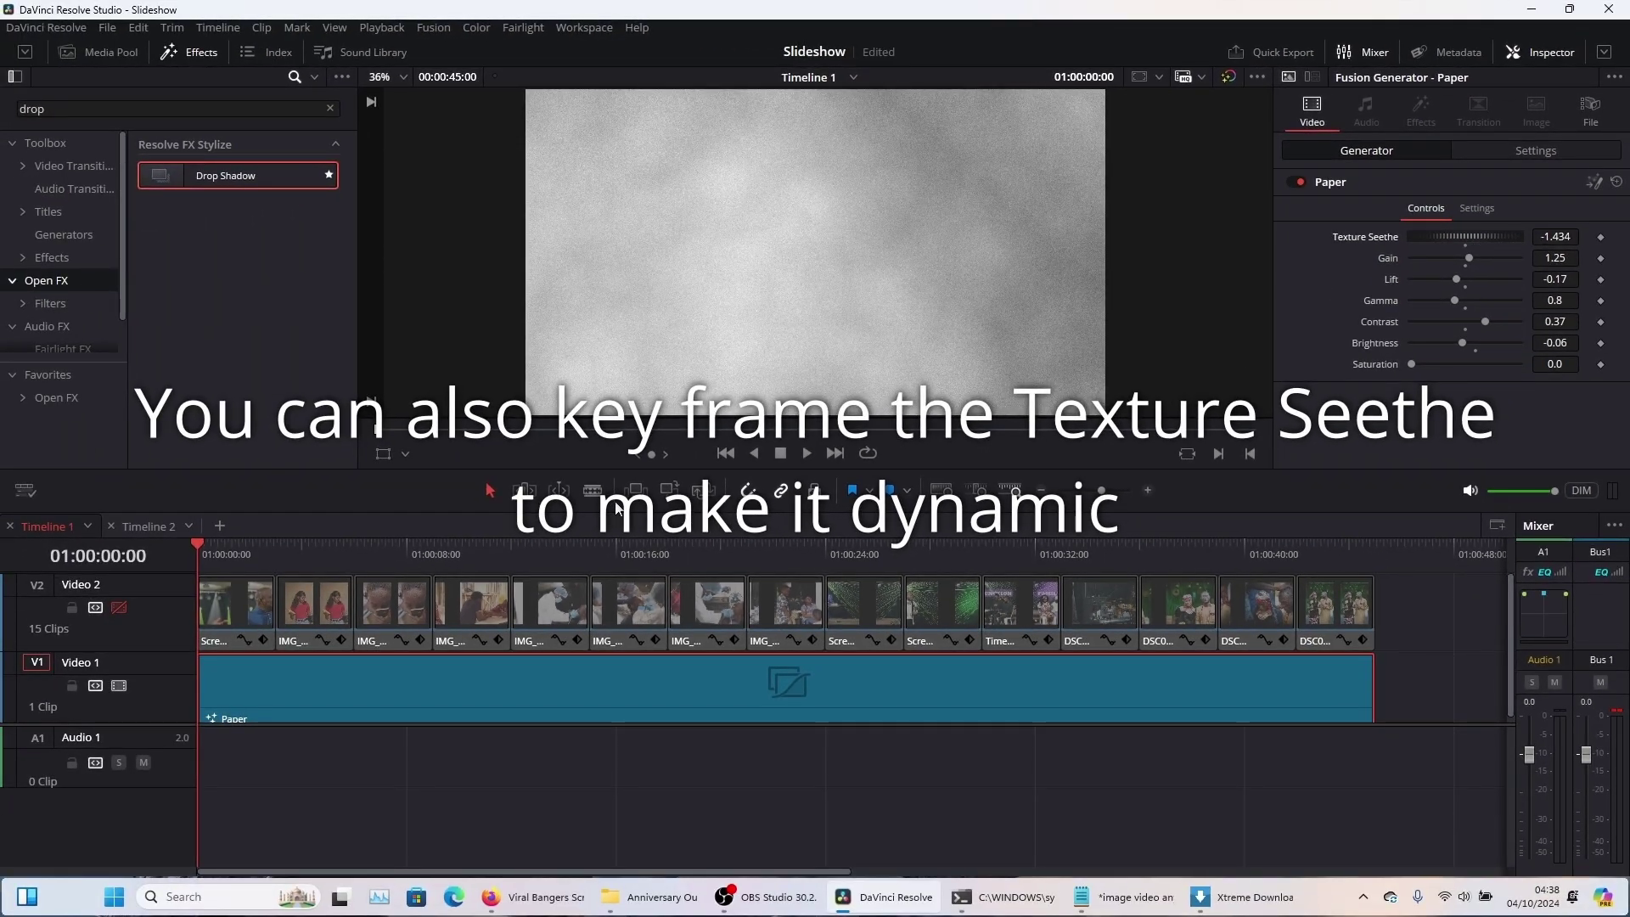
pyautogui.click(120, 608)
pyautogui.press('space')
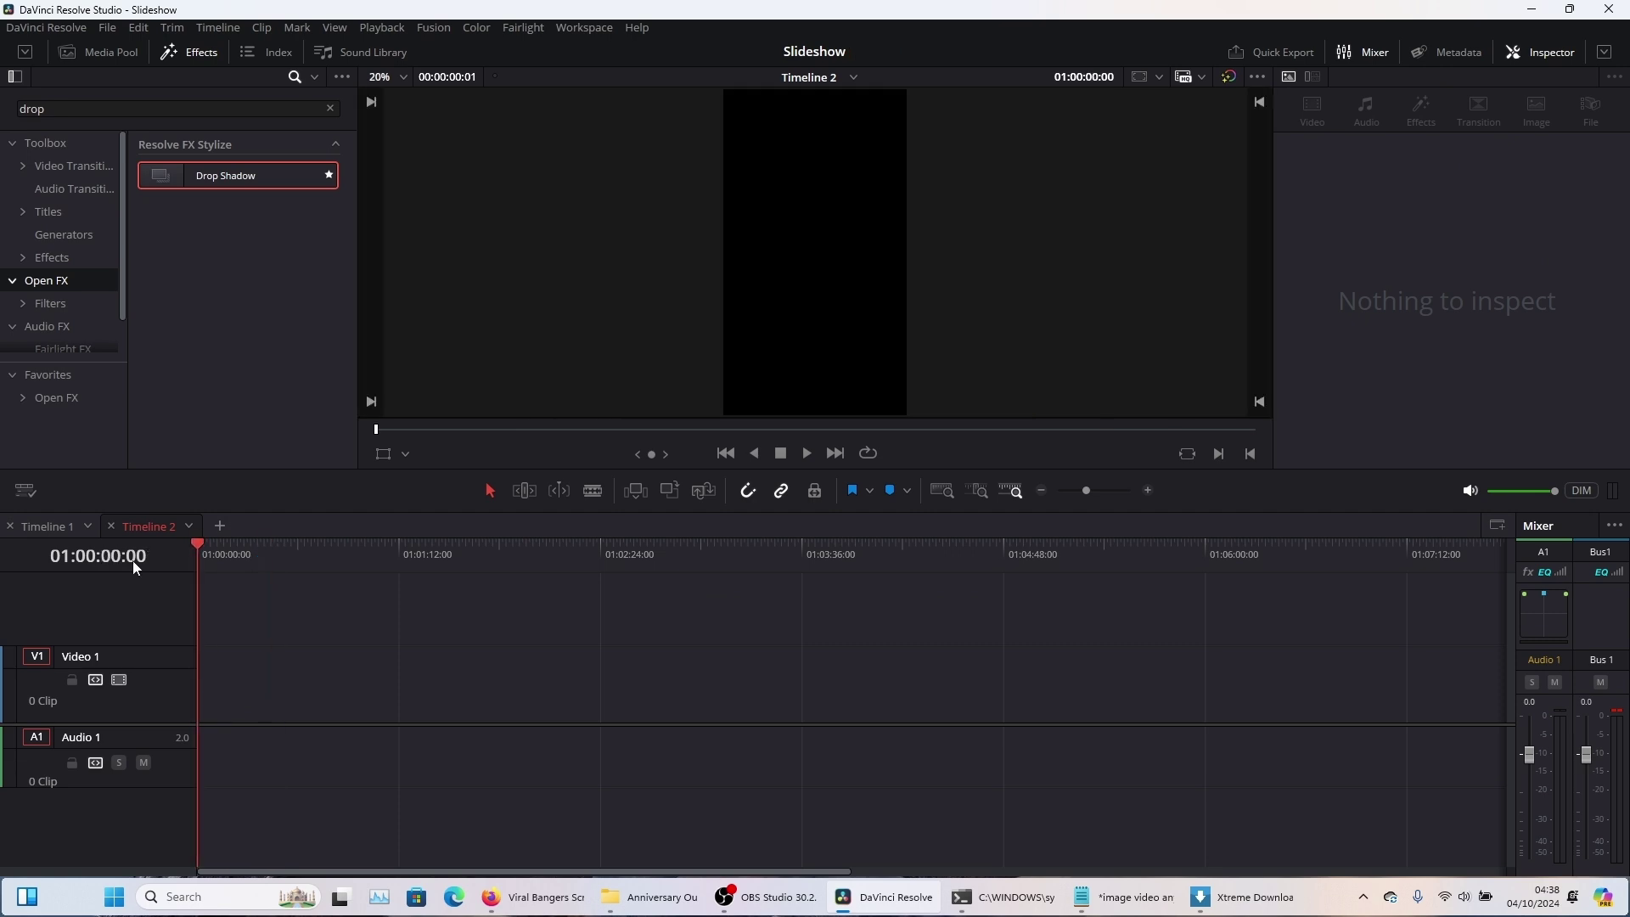
# Paste the copied photo and Paper clips into Timeline 2 and fit them in view.
pyautogui.hotkey('ctrl', 'v')
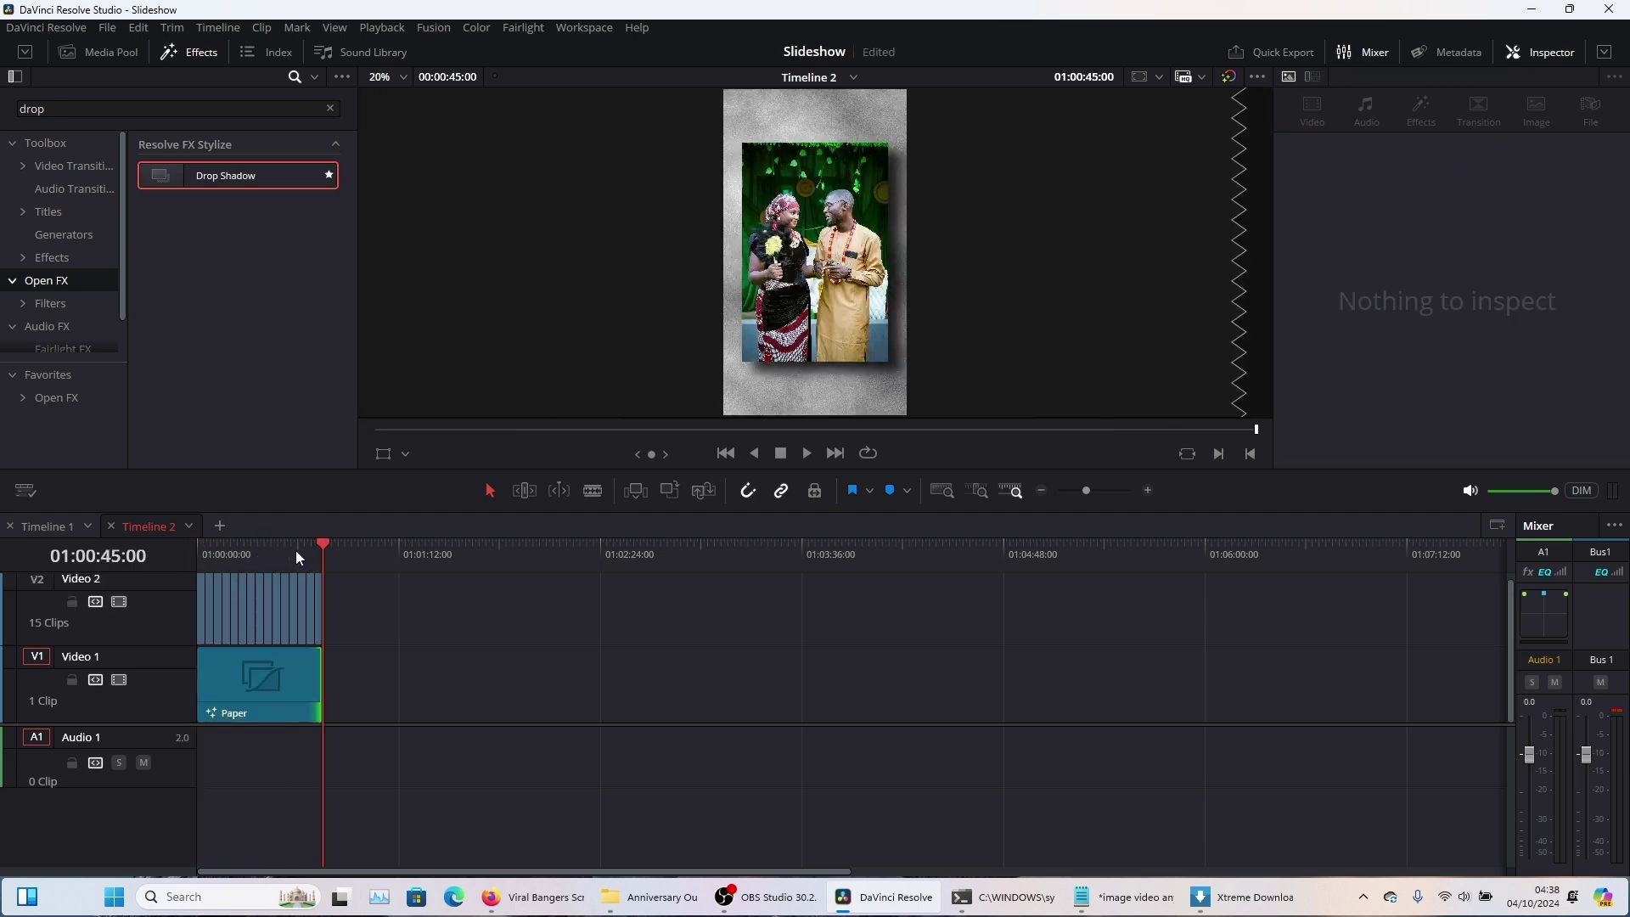
pyautogui.moveTo(295, 557); pyautogui.dragTo(1300, 557)
pyautogui.hotkey('shift', 'z')
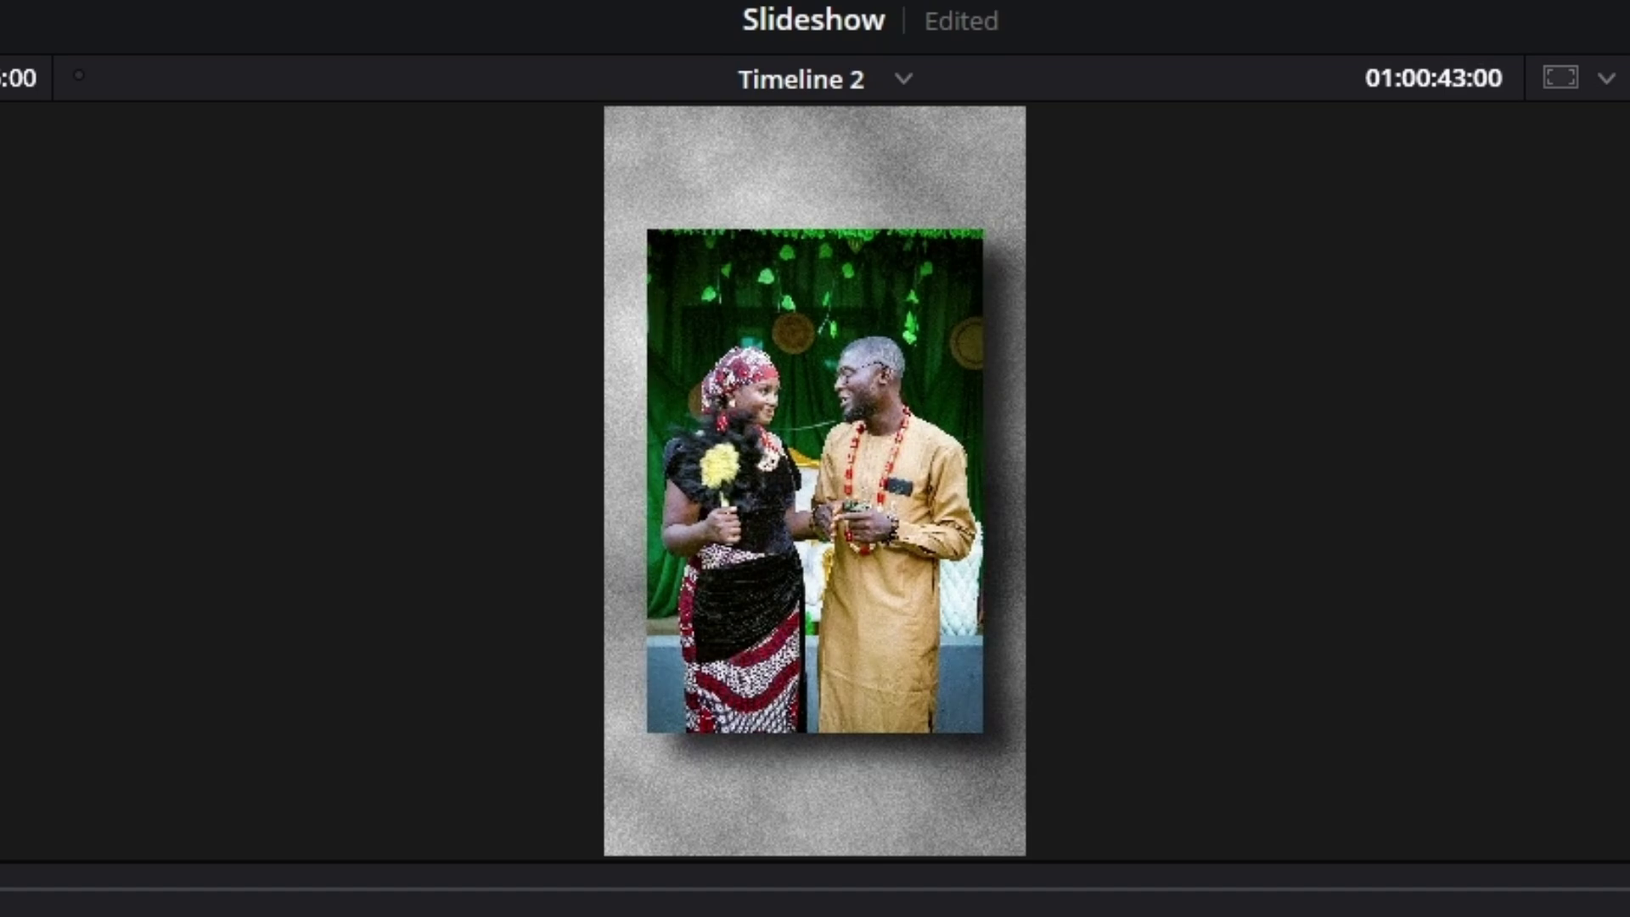
# Change Timeline 2's mismatched resolution setting to Scale full frame with crop.
pyautogui.click(309, 553)
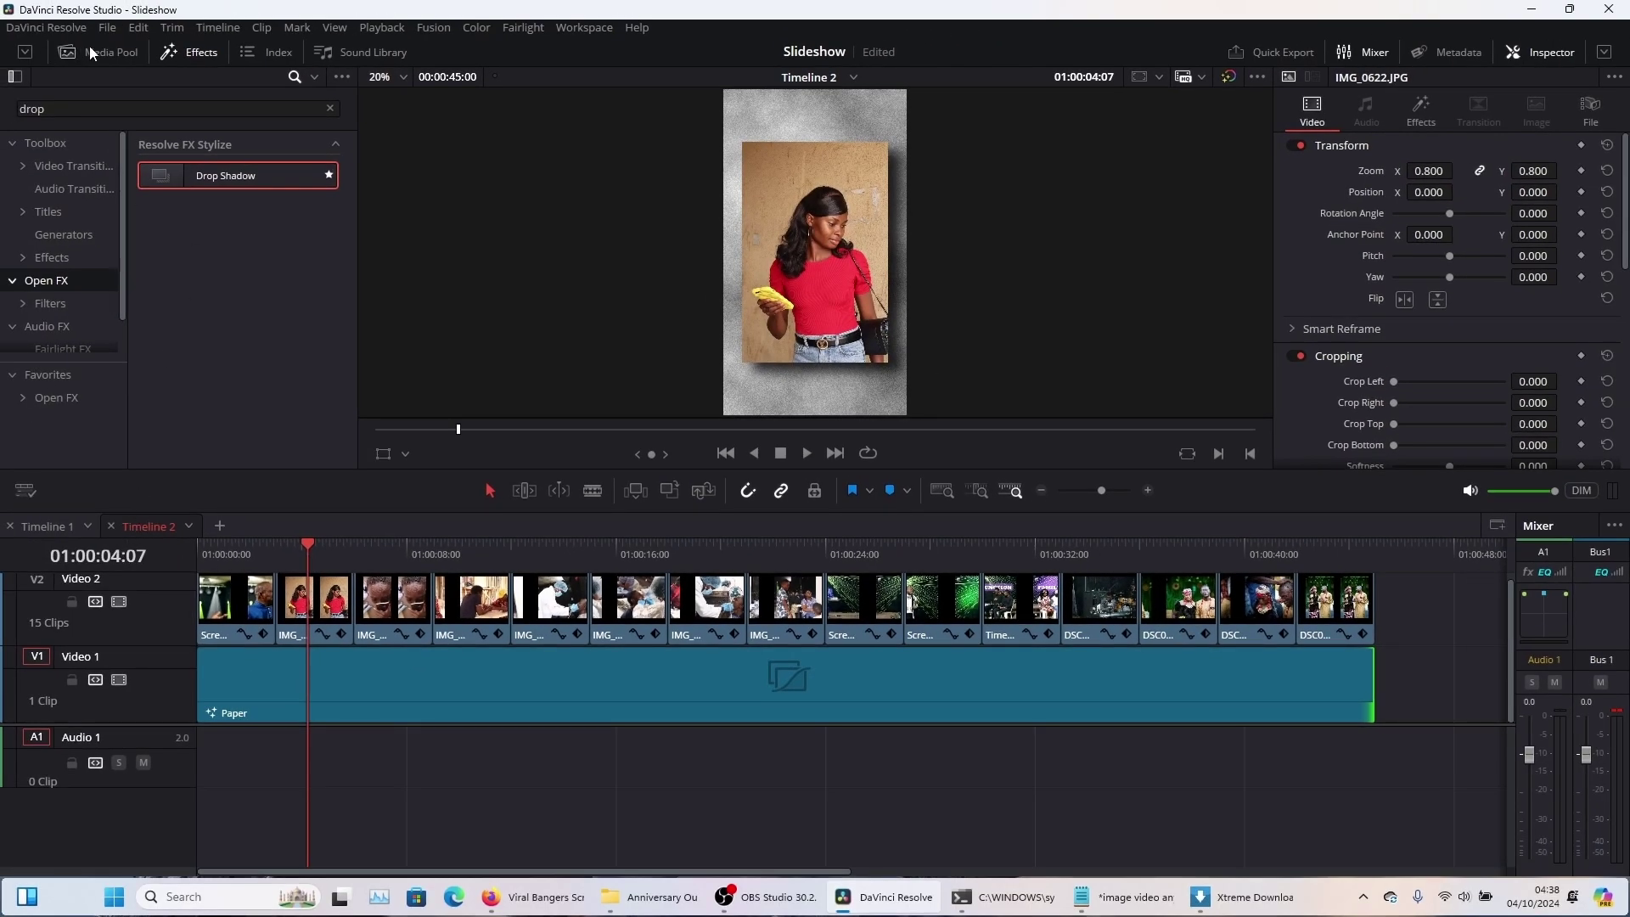
pyautogui.click(90, 50)
pyautogui.click(76, 102)
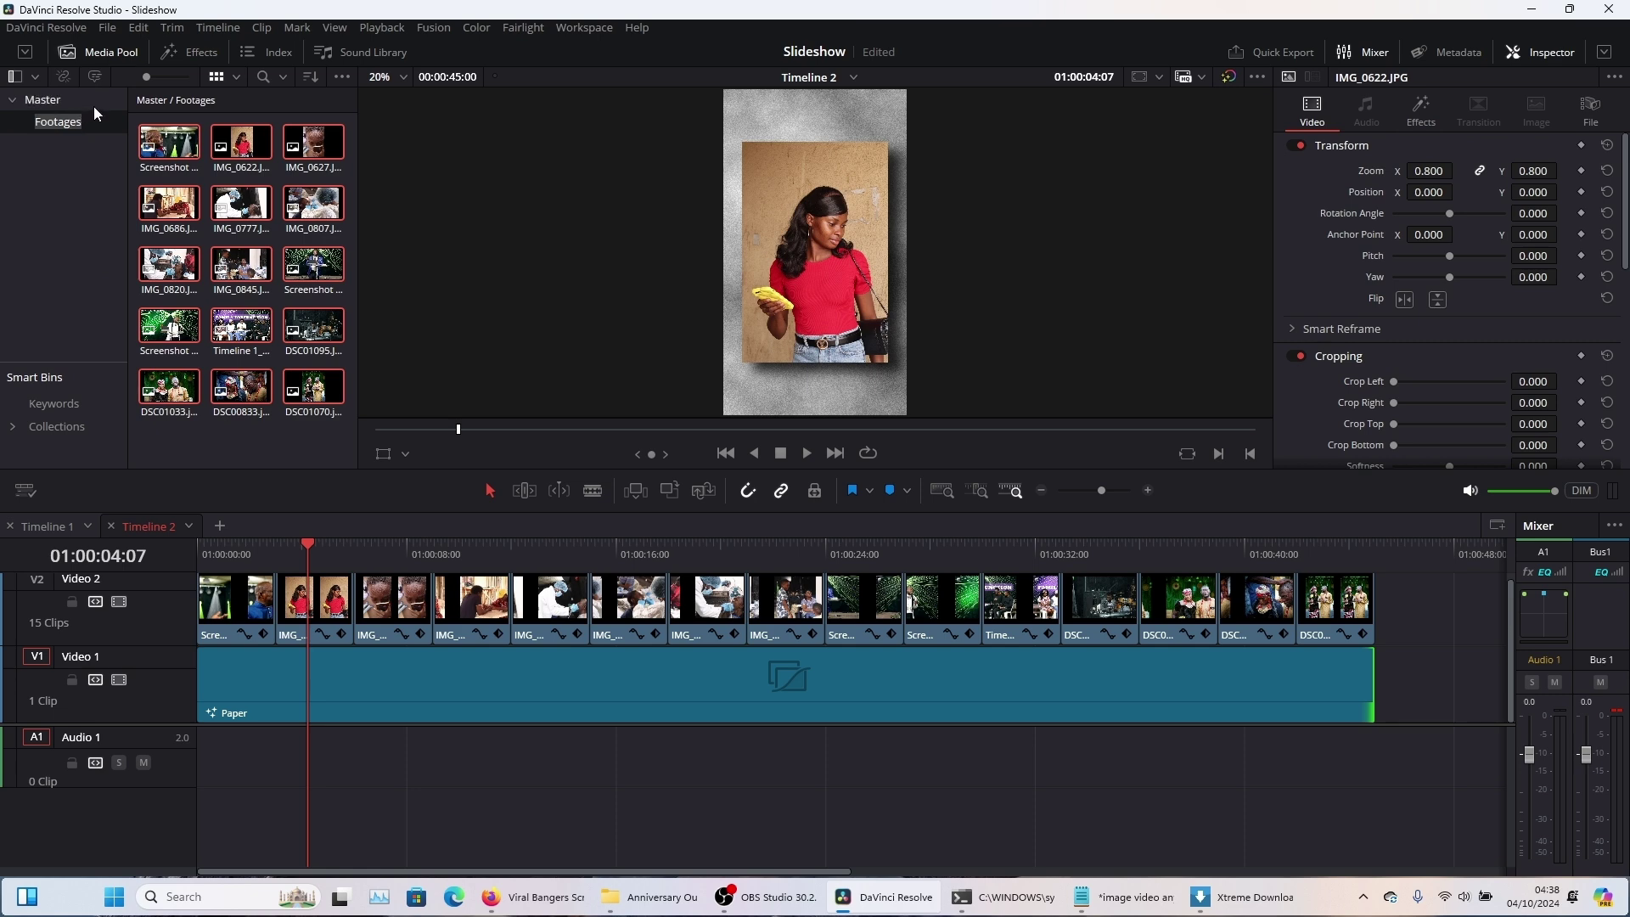
pyautogui.rightClick(169, 142)
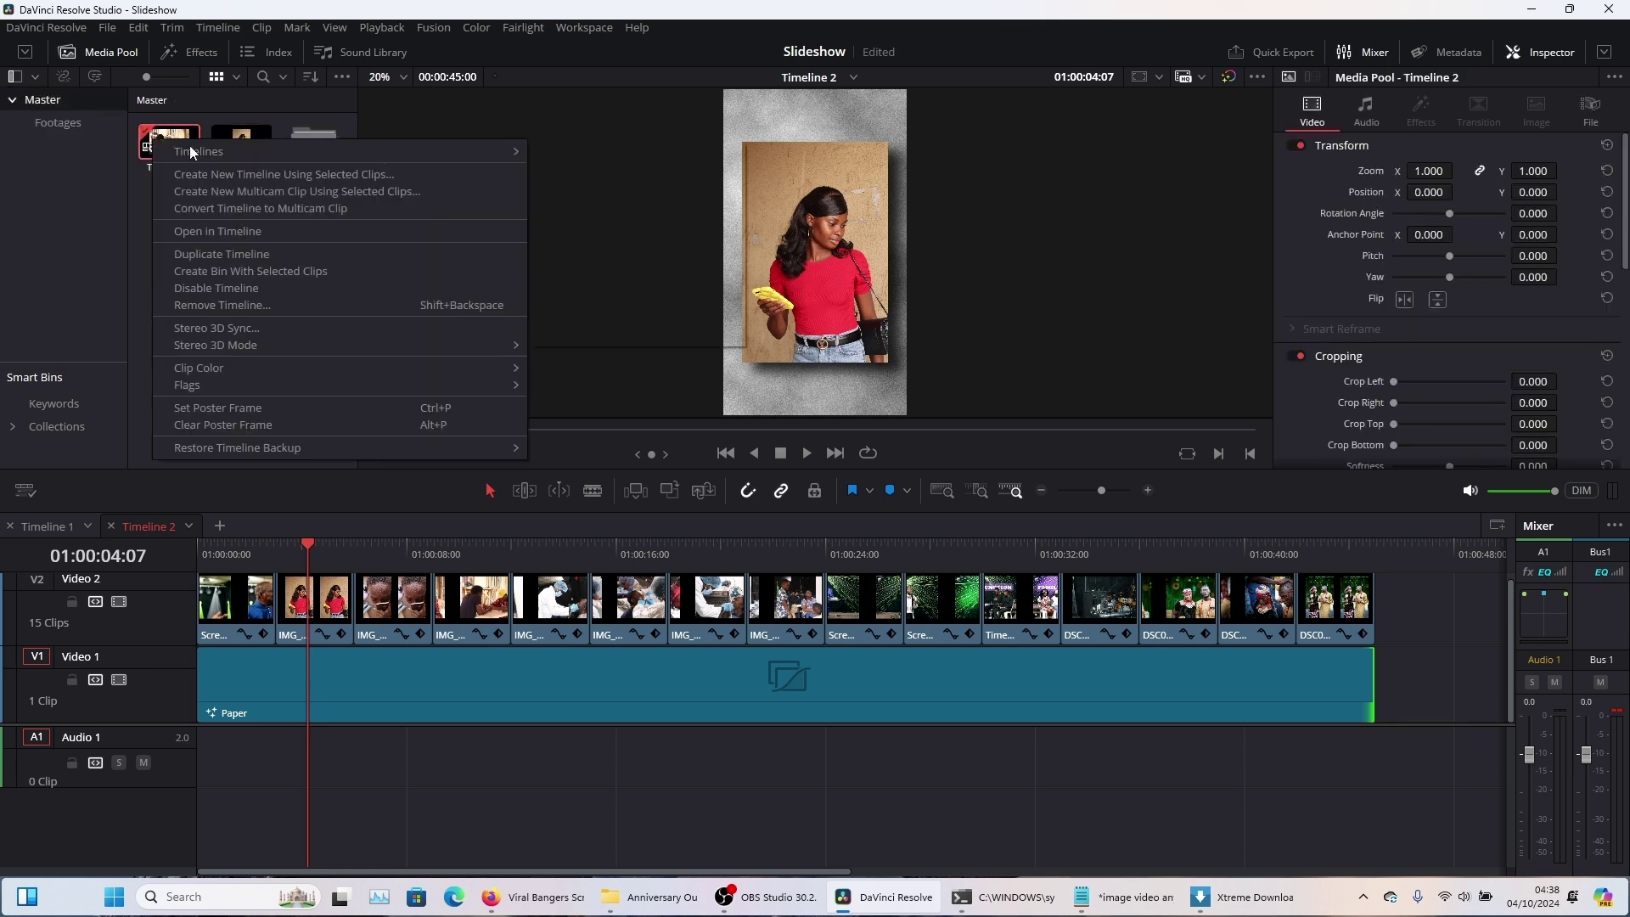
pyautogui.moveTo(537, 151)
pyautogui.click(599, 153)
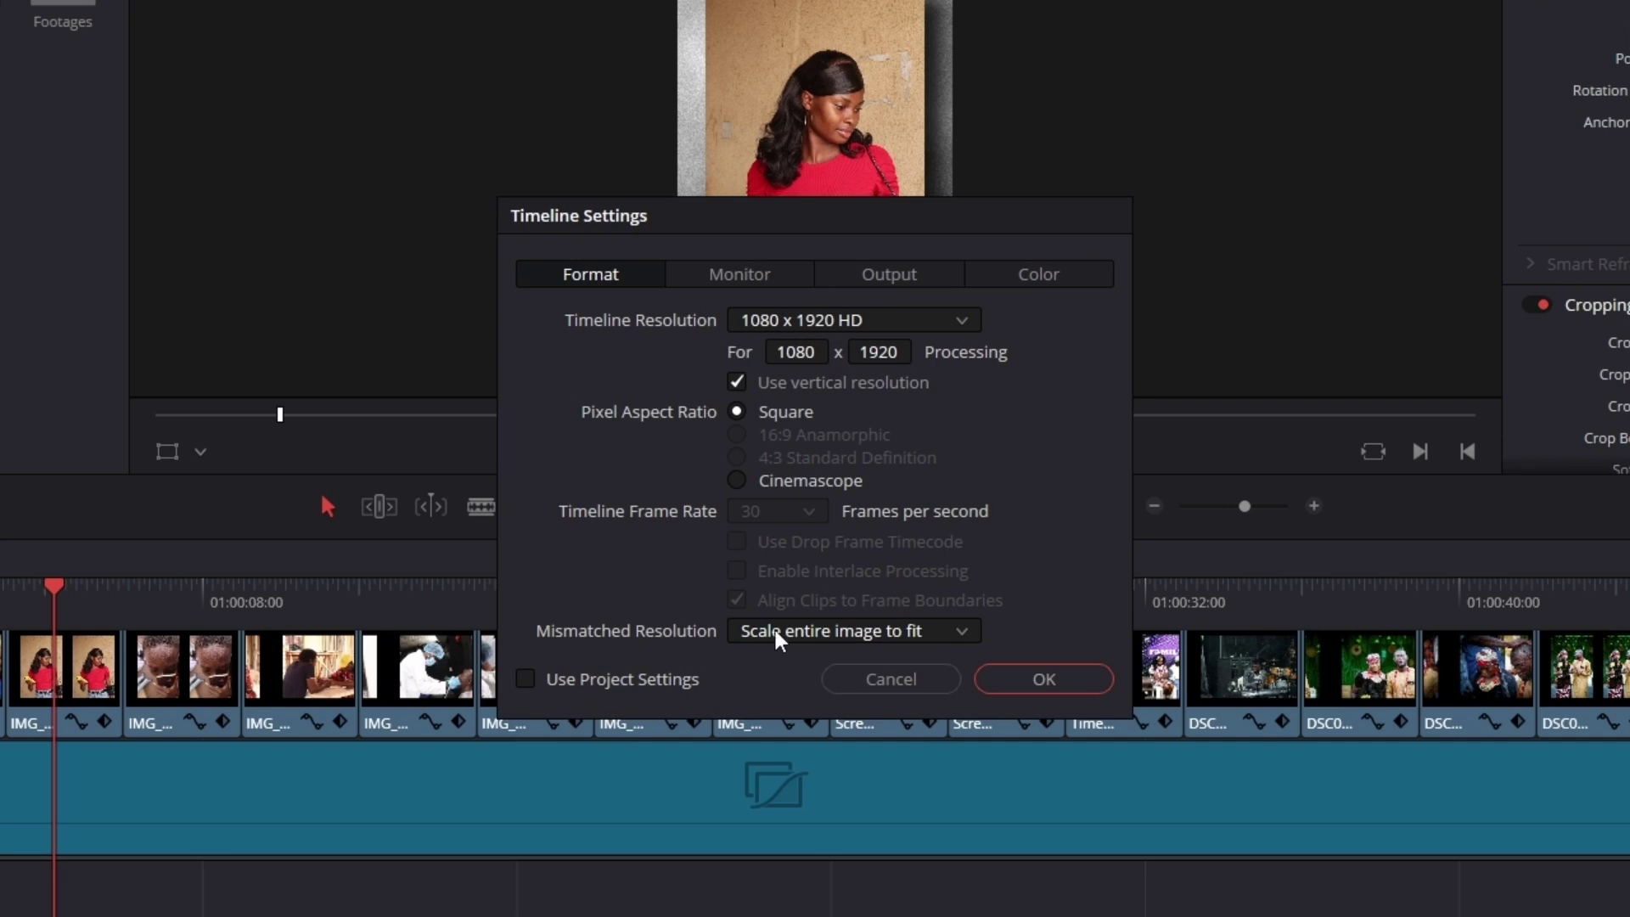
pyautogui.click(776, 630)
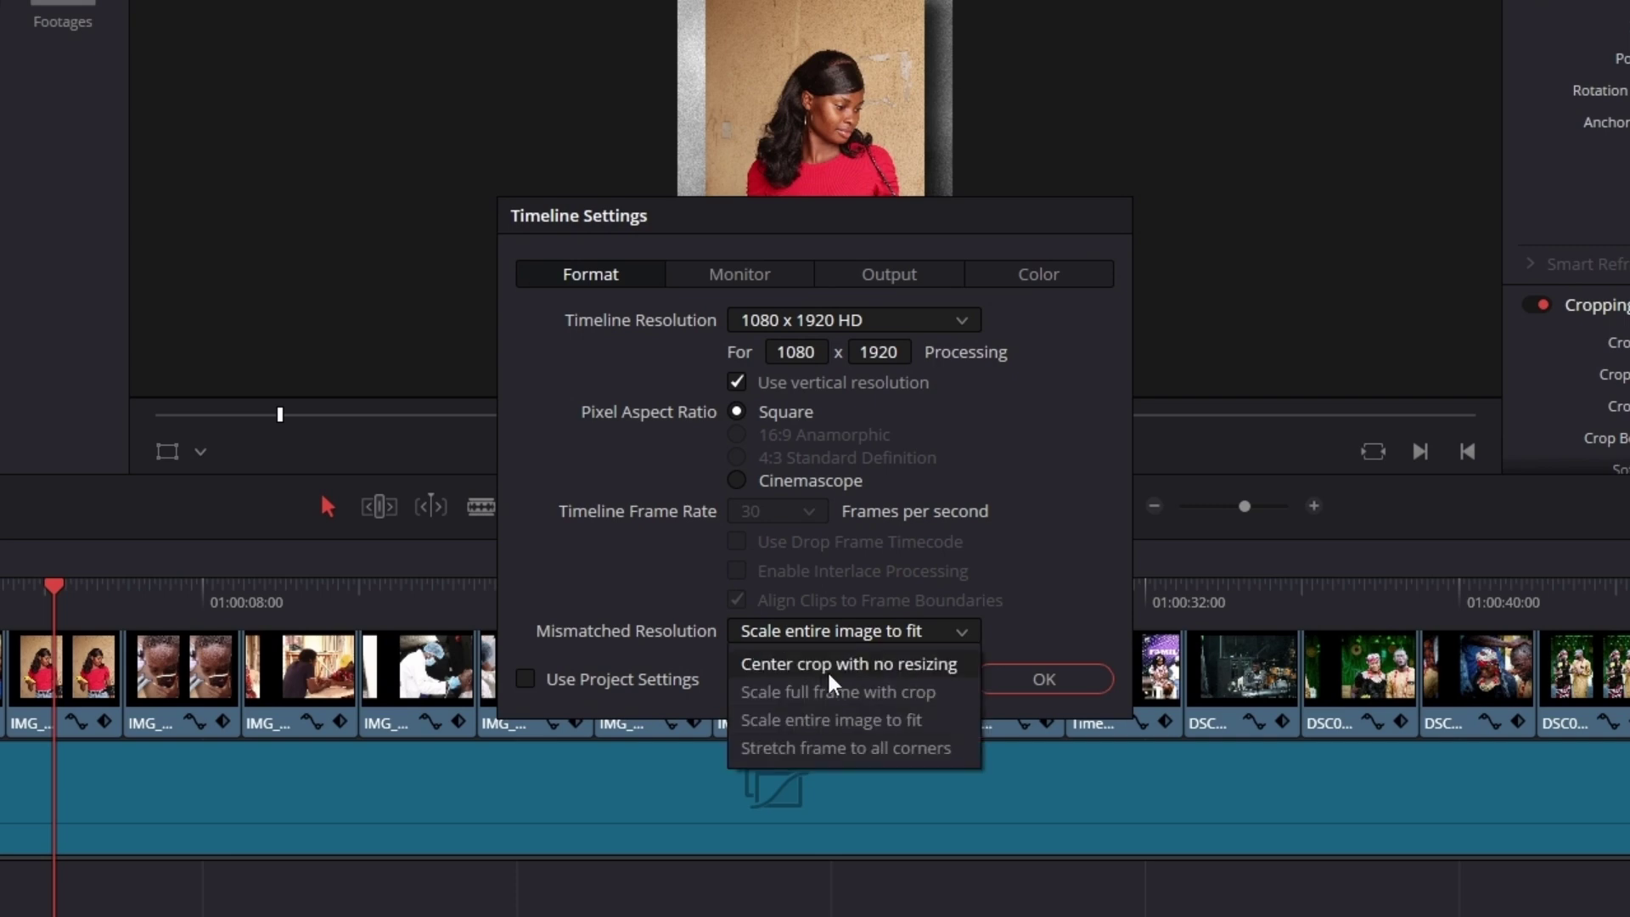
pyautogui.click(854, 691)
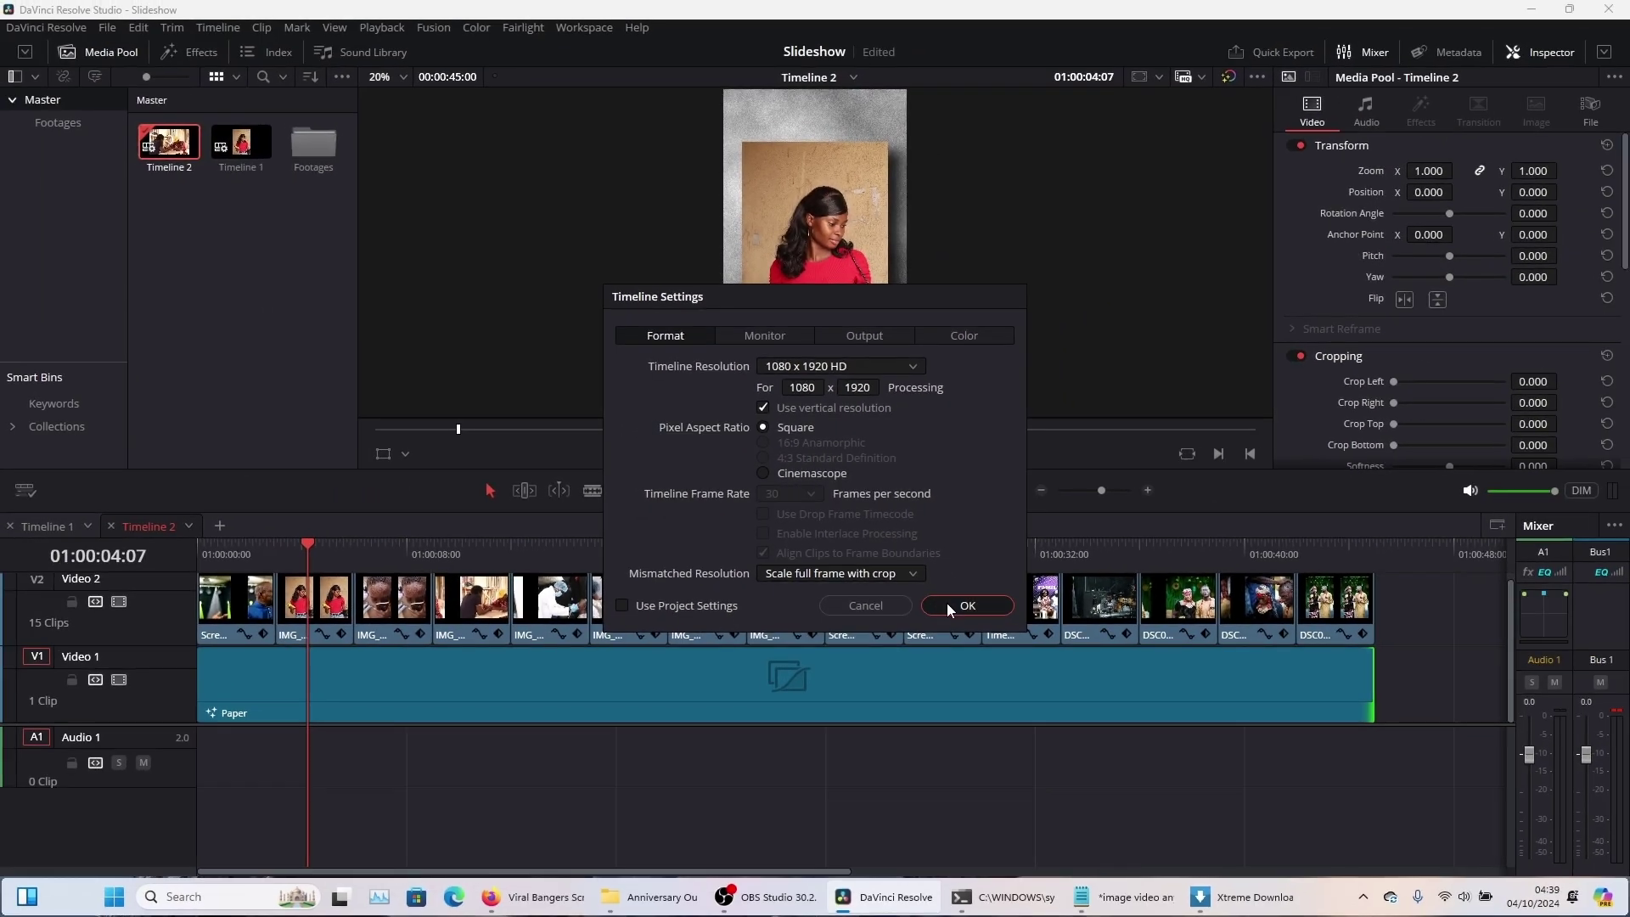
pyautogui.click(1044, 680)
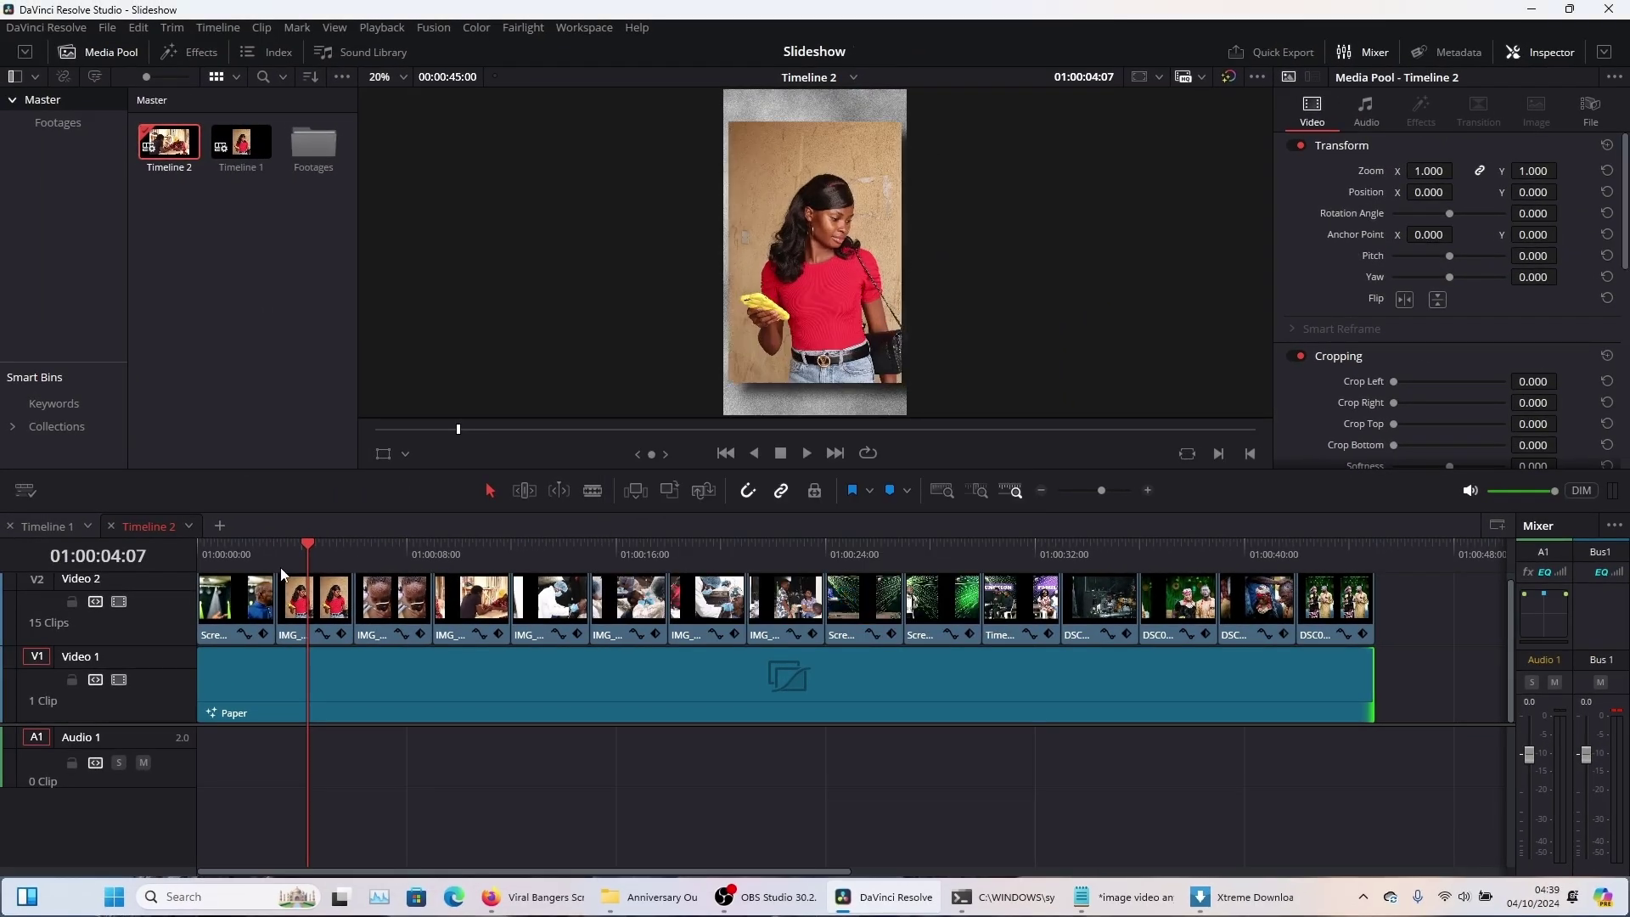
pyautogui.click(213, 550)
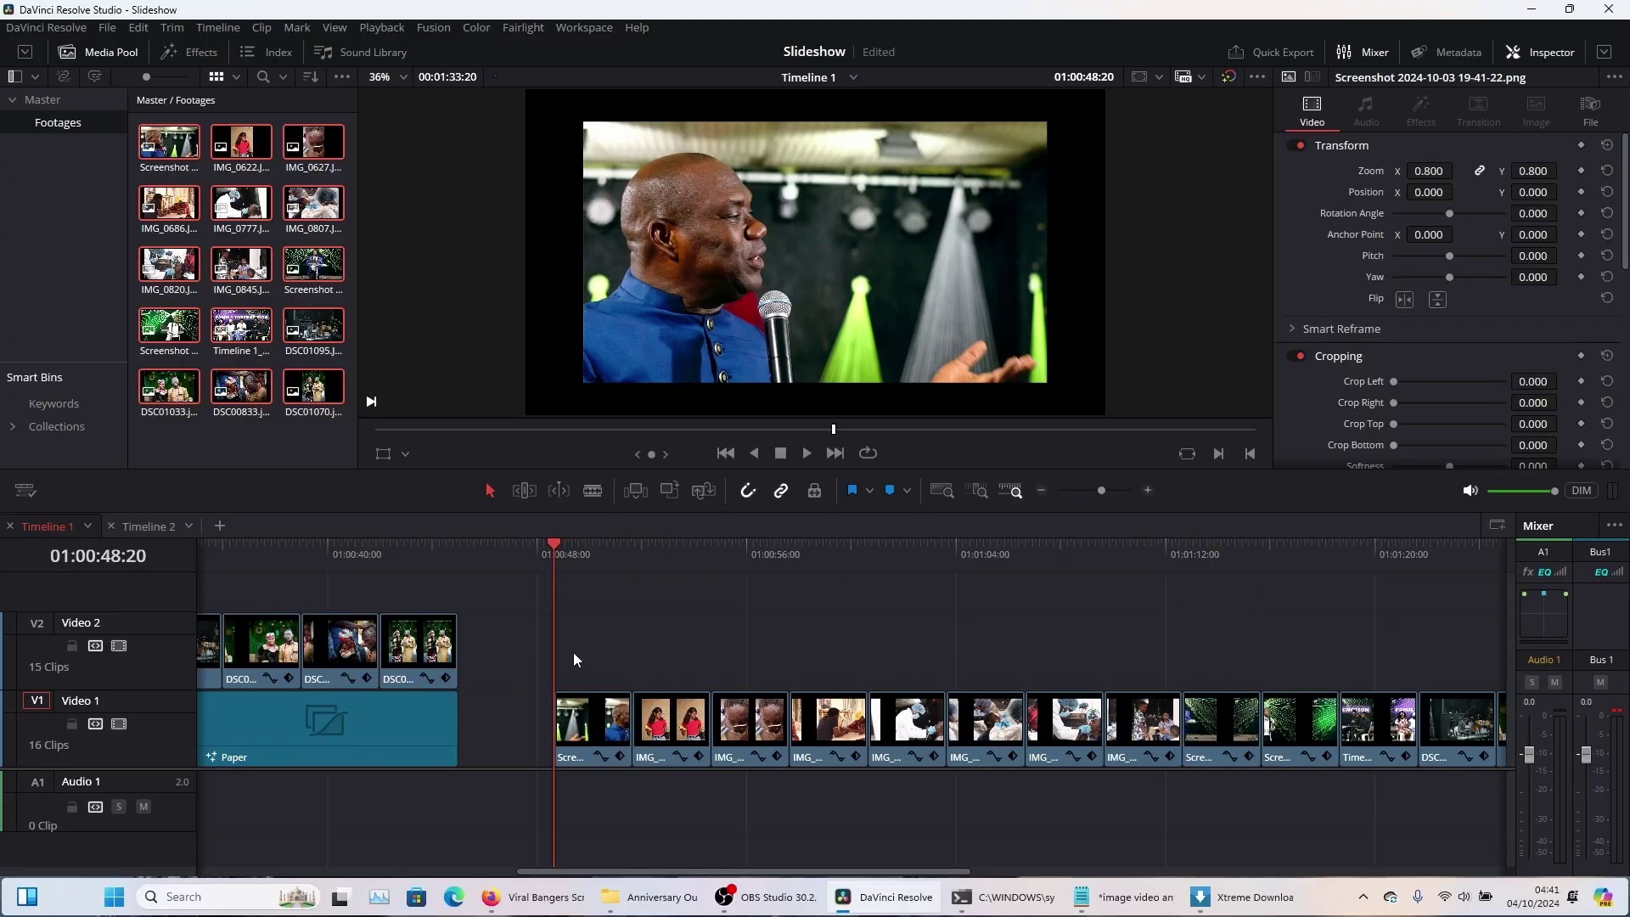
# Apply the Blanking Fill effect to the first Screenshot clip on Video 1.
pyautogui.click(584, 555)
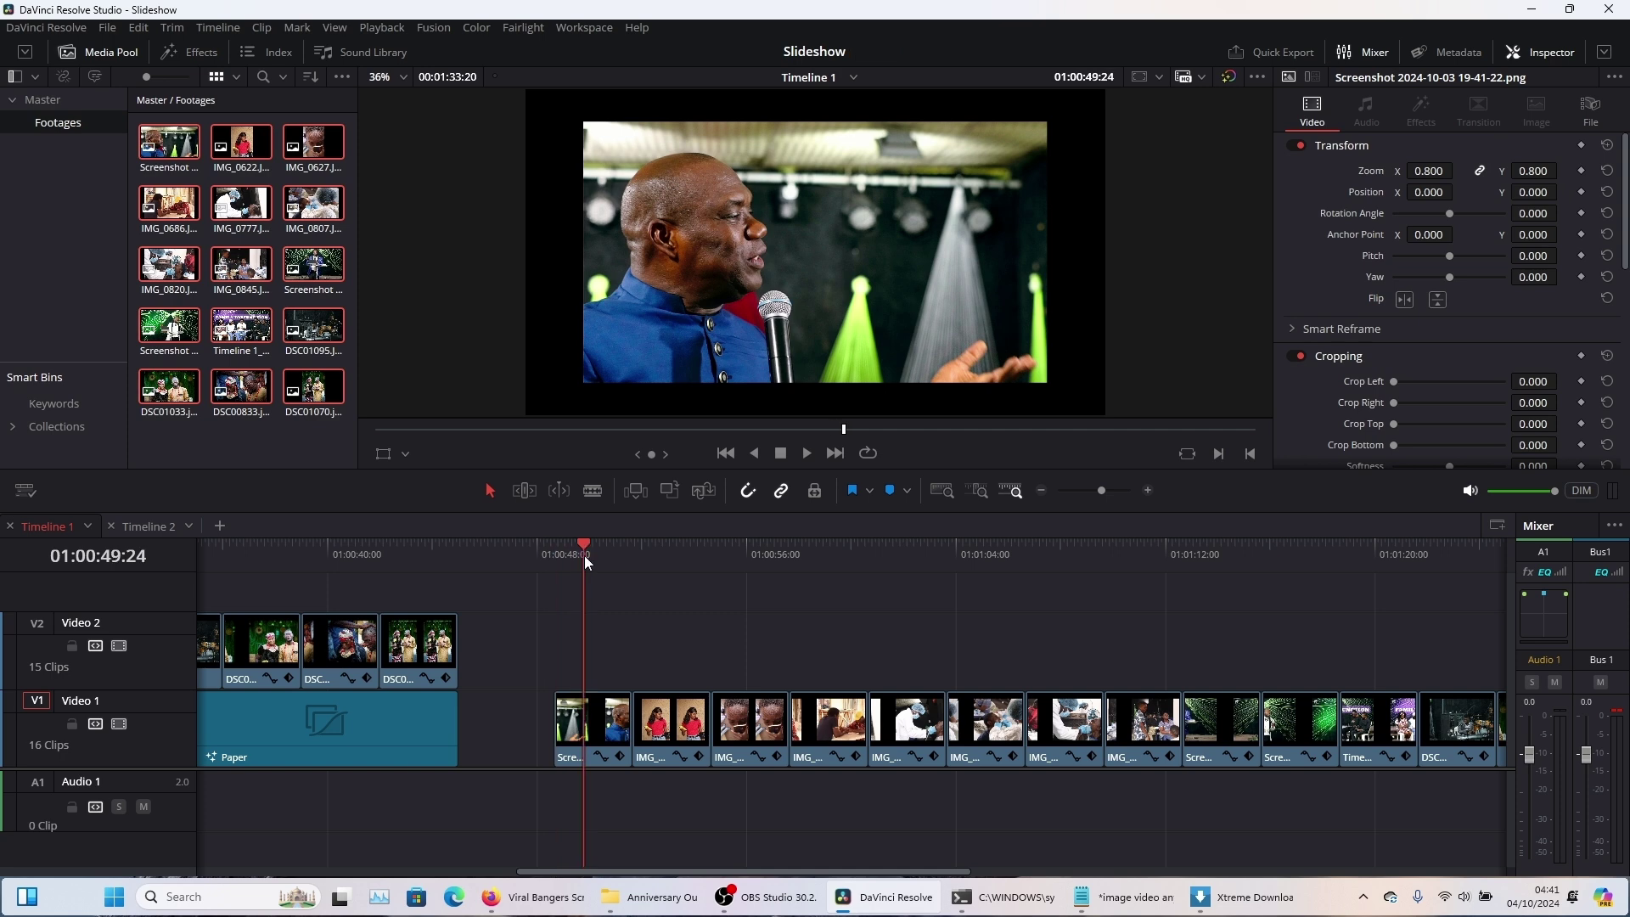
pyautogui.click(563, 737)
pyautogui.click(190, 51)
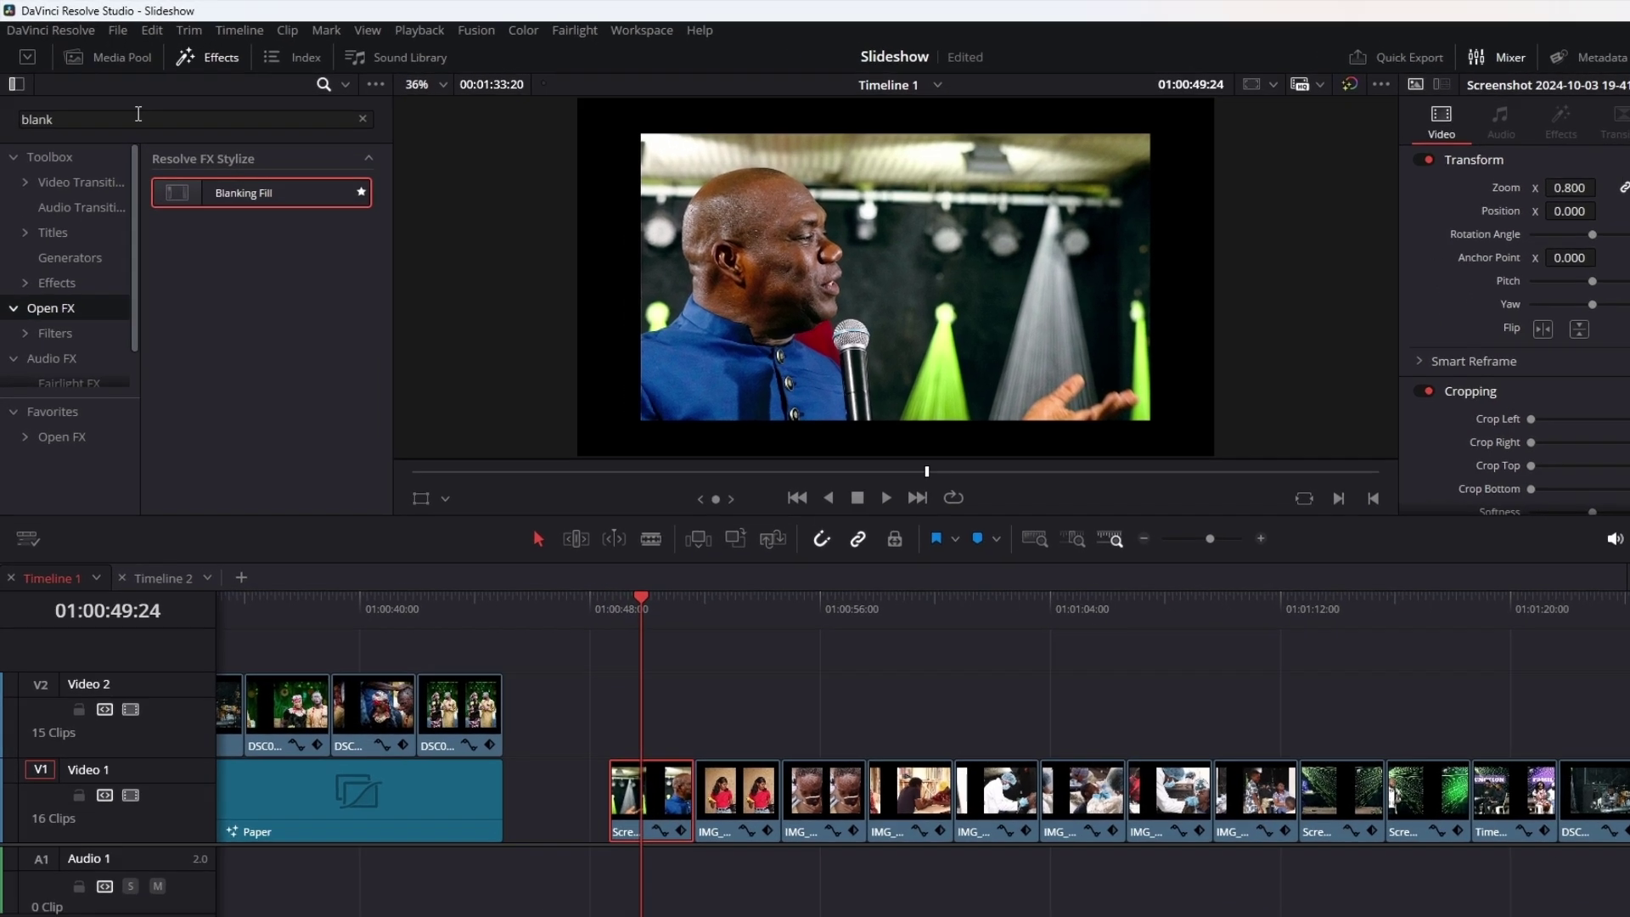
pyautogui.moveTo(297, 265); pyautogui.dragTo(611, 718)
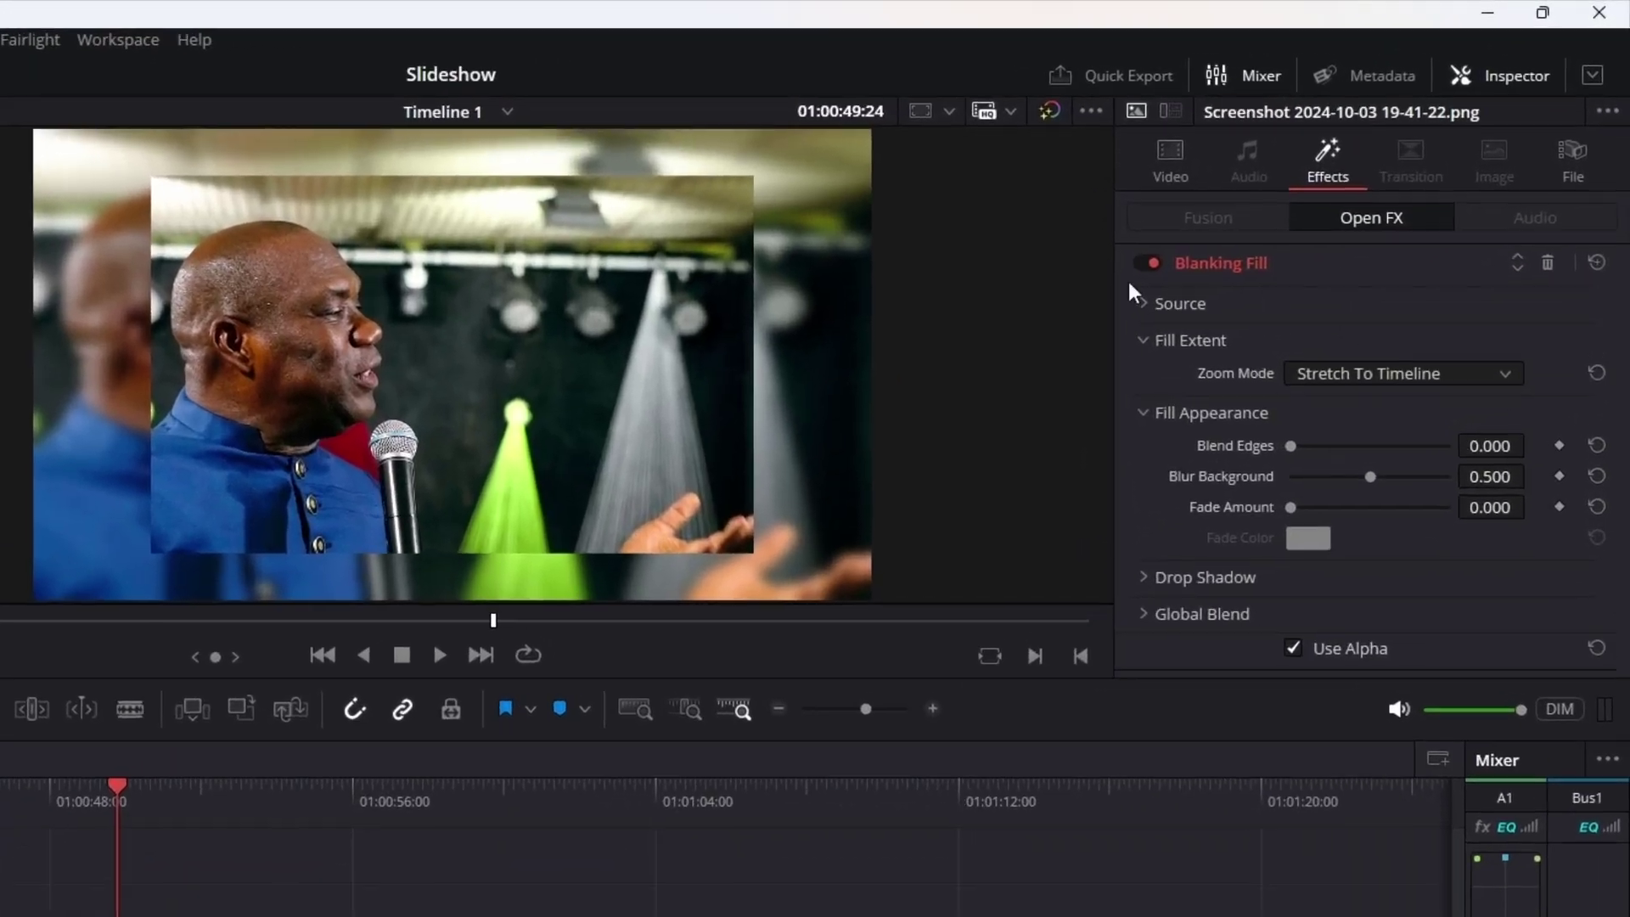
# Set the Blanking Fill's Crop Left to 0 to remove the side crop.
pyautogui.click(1142, 303)
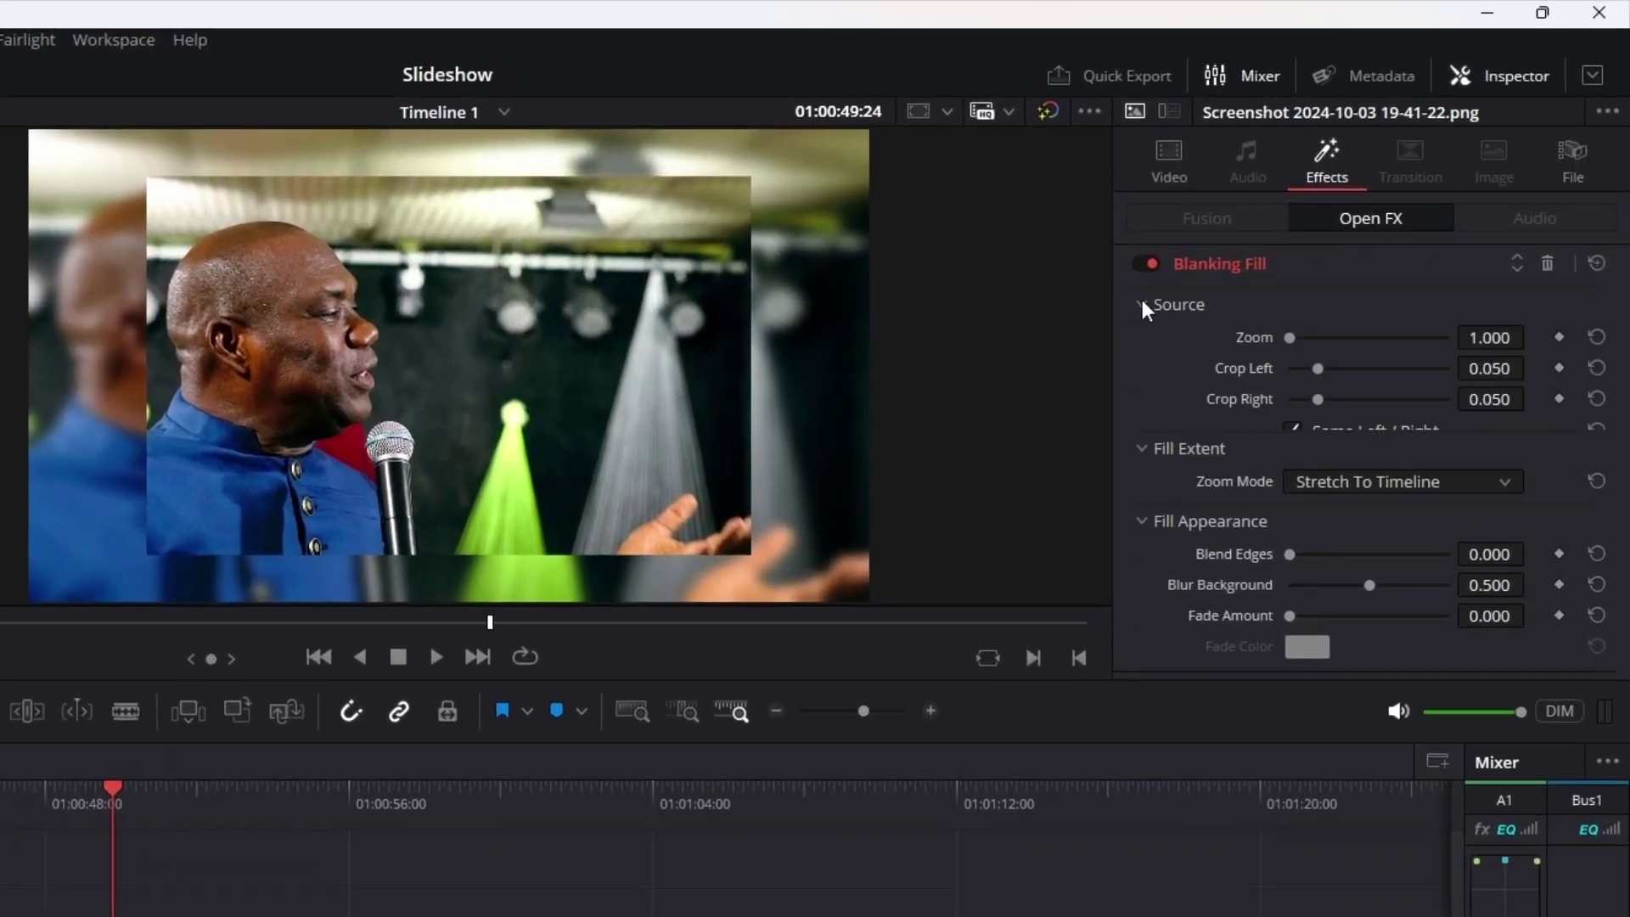
pyautogui.click(1497, 370)
pyautogui.write('0')
pyautogui.press('Return')
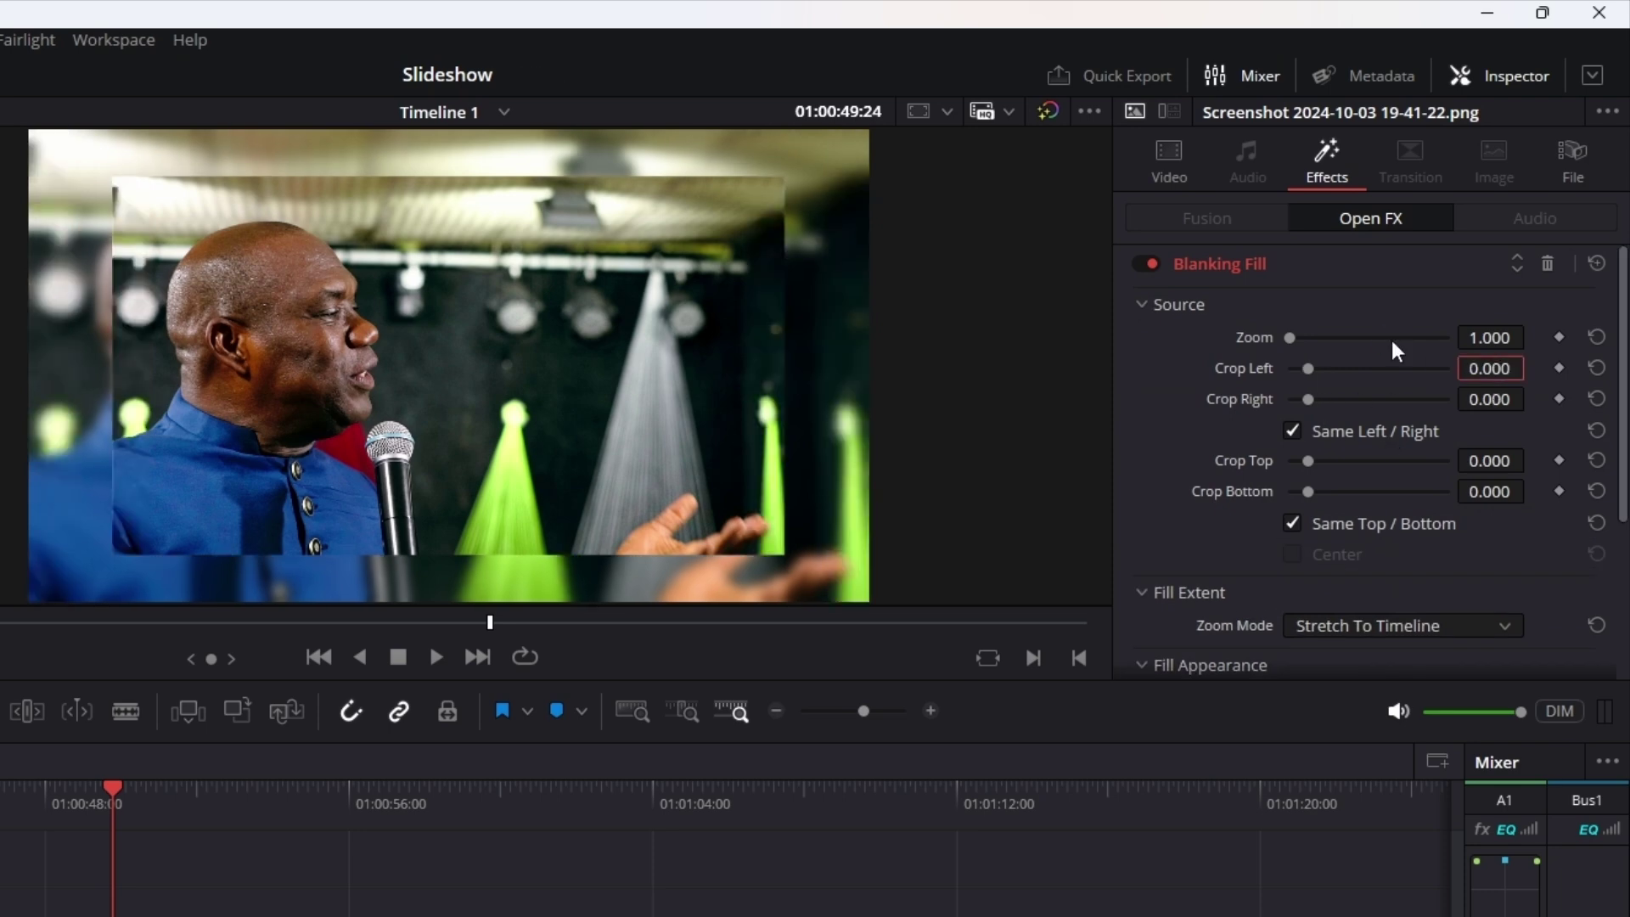
# Set the fill's zoom mode to Zoom To Timeline and adjust edge blending.
pyautogui.moveTo(1623, 307); pyautogui.dragTo(1619, 452)
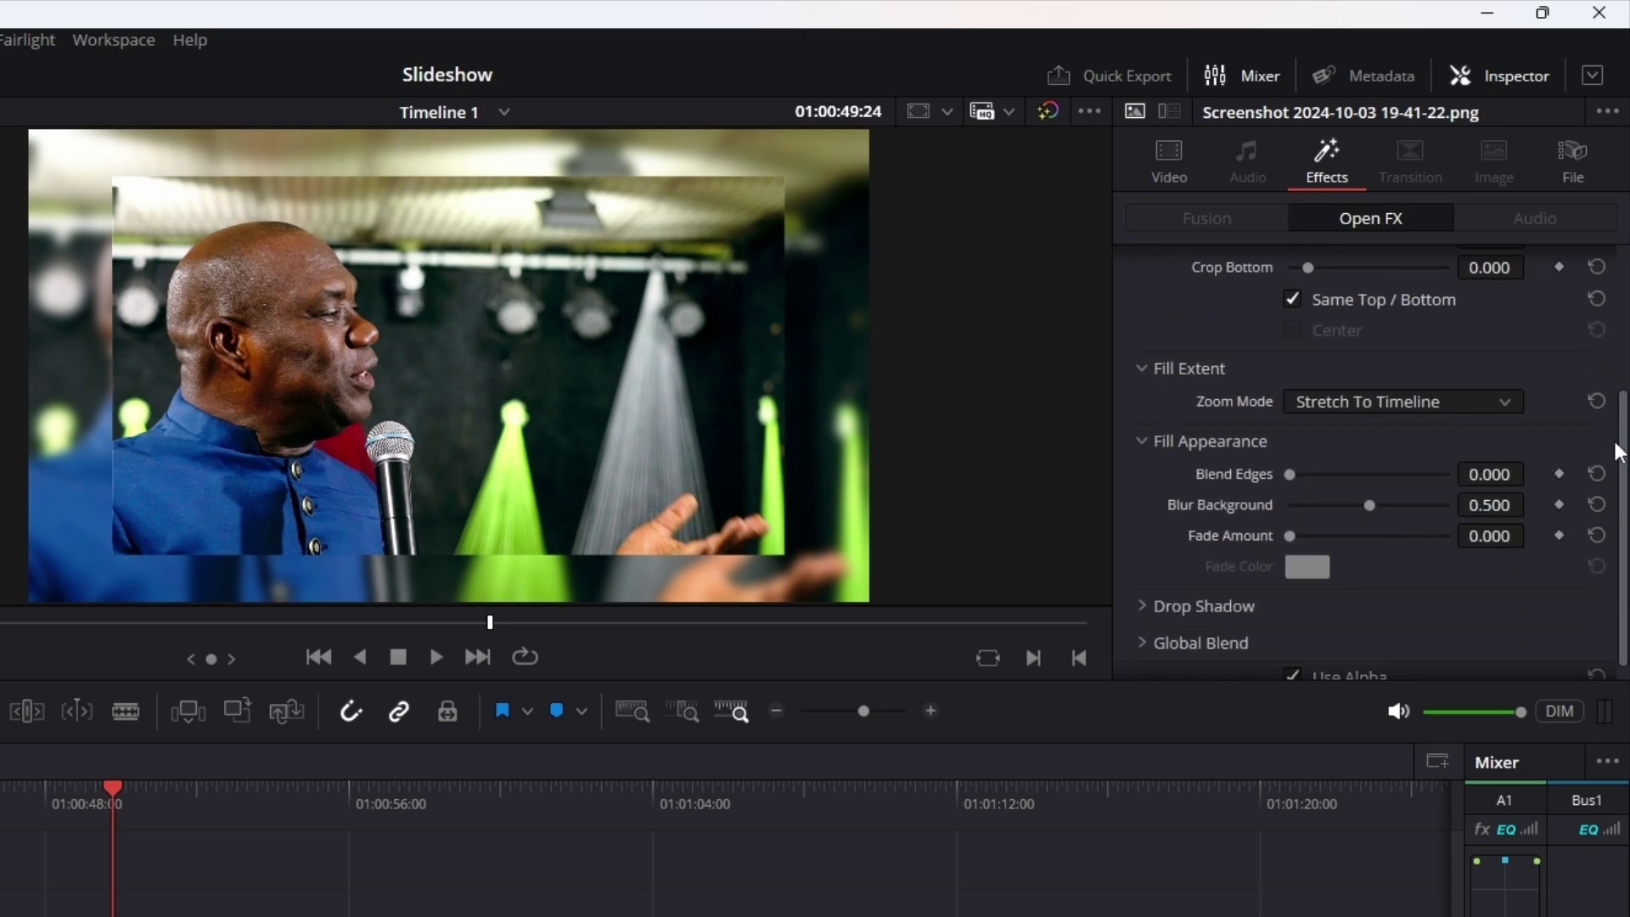
pyautogui.click(1425, 412)
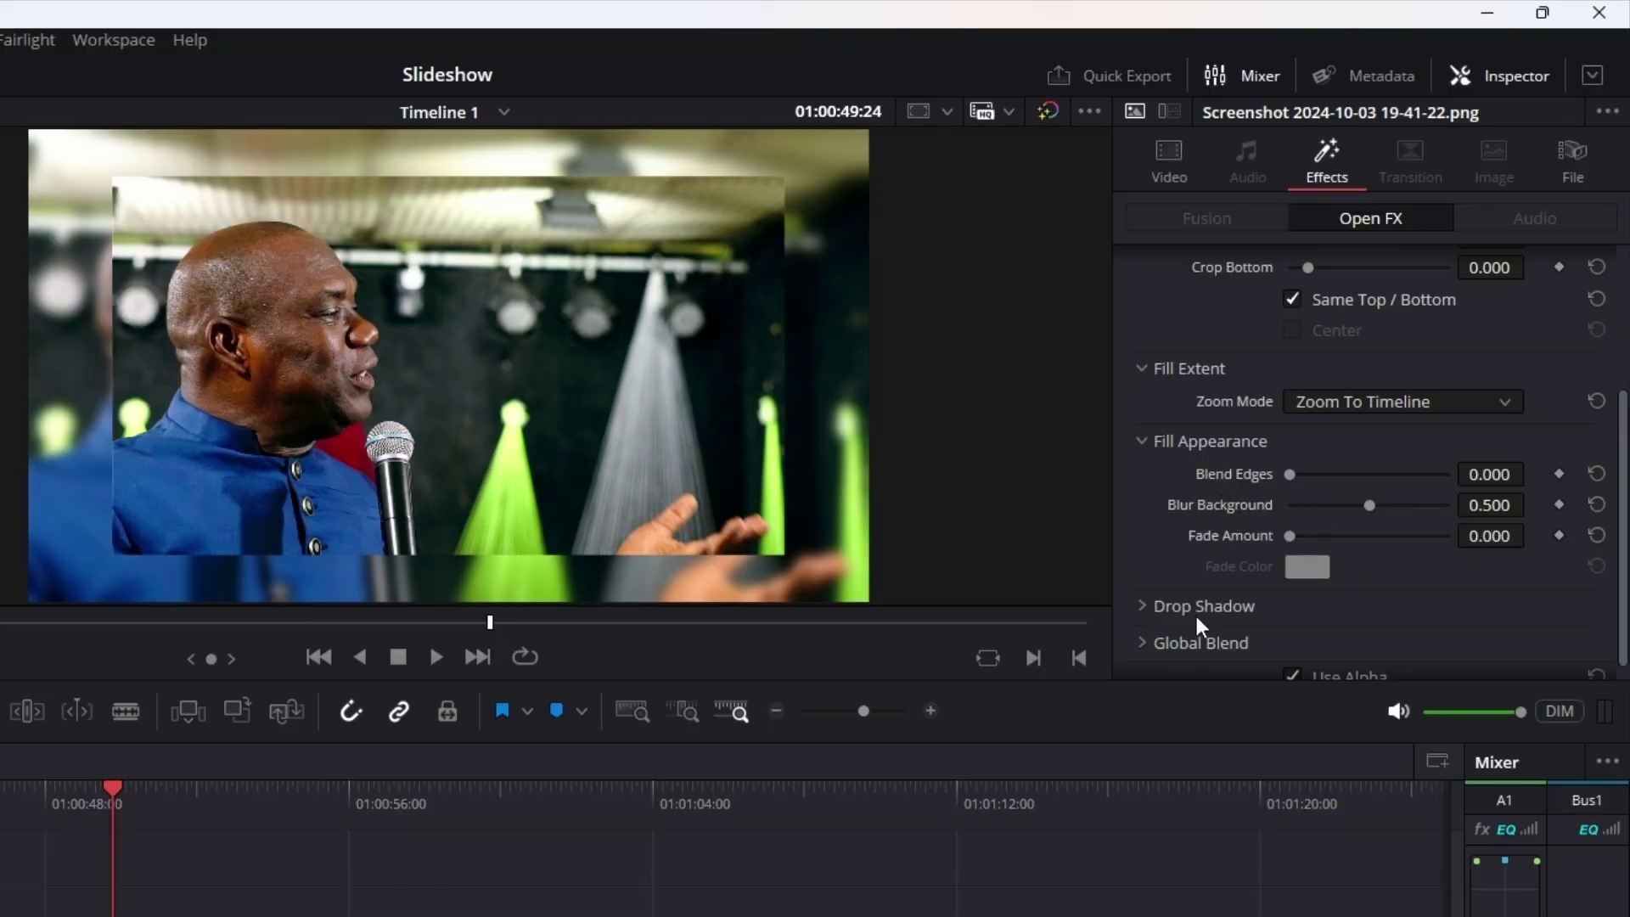
pyautogui.moveTo(1304, 480); pyautogui.dragTo(915, 520)
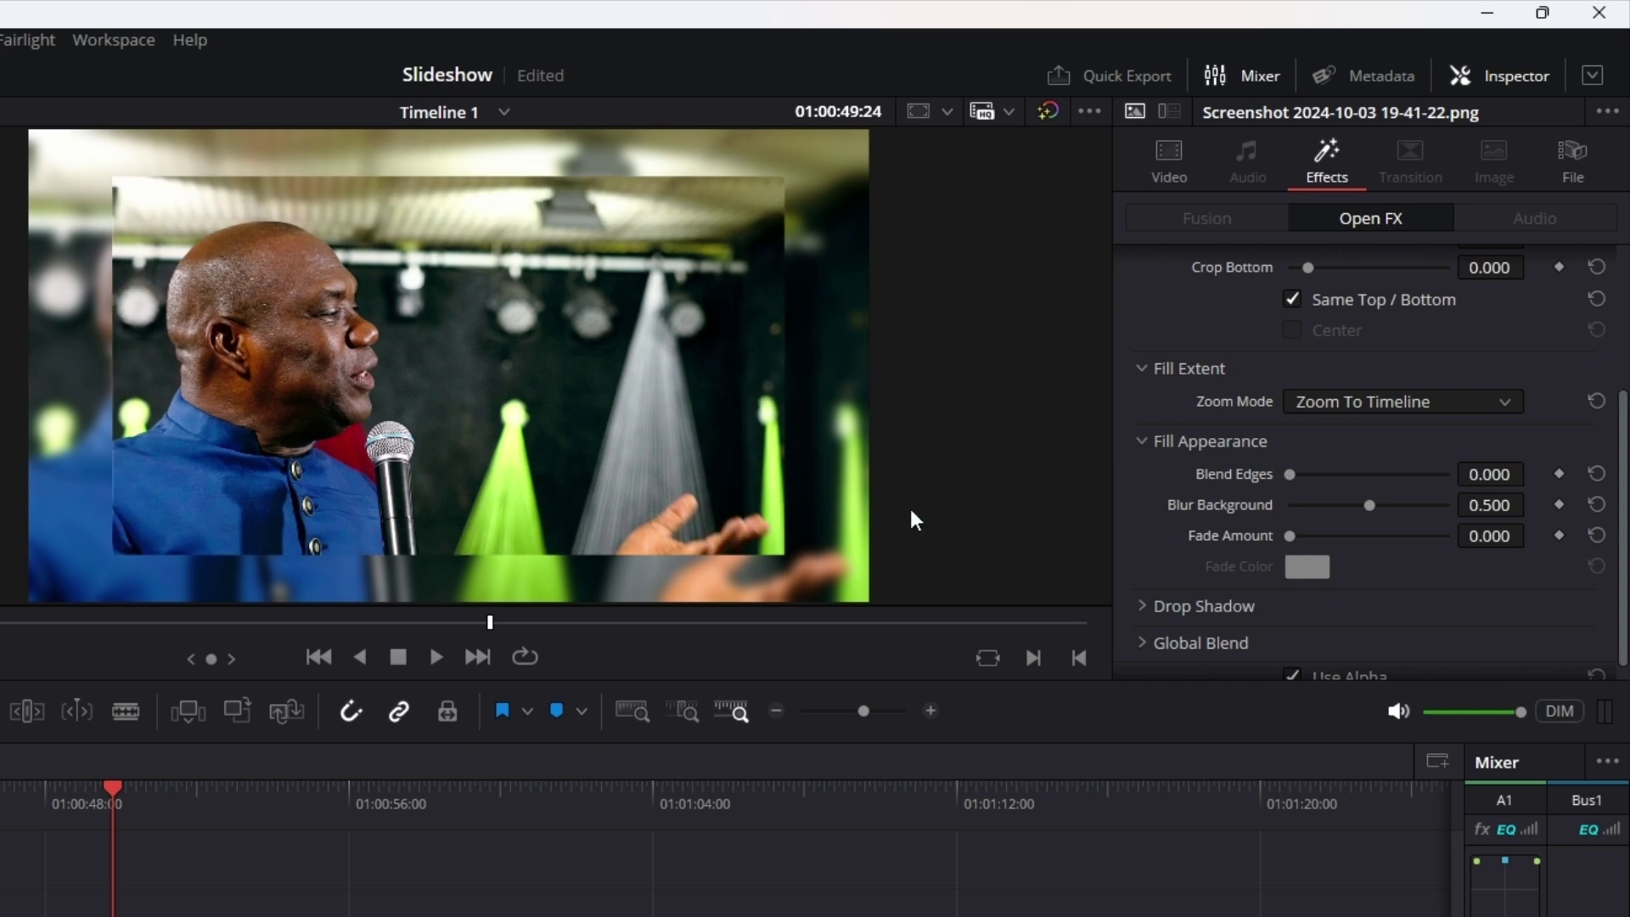
# Try the drop shadow's angle, distance and strength sliders, returning Drop Distance to 0.
pyautogui.click(1153, 607)
pyautogui.scroll(-1, 1486, 585)
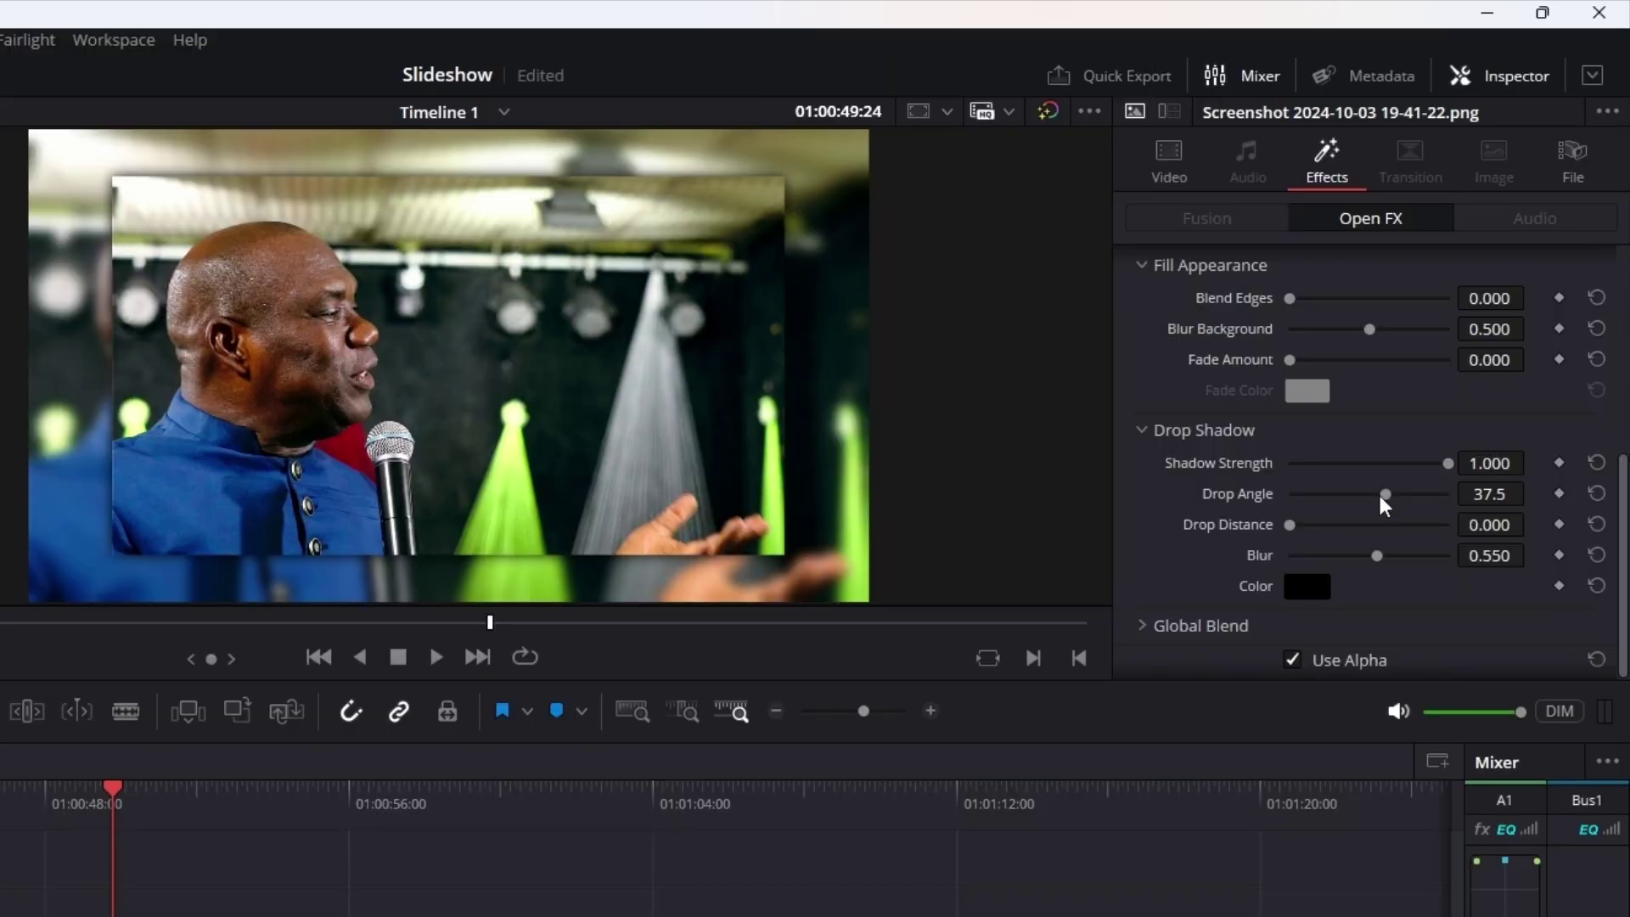
pyautogui.moveTo(1385, 506)
pyautogui.mouseDown()
pyautogui.moveTo(1434, 504)
pyautogui.moveTo(1393, 503)
pyautogui.mouseUp()
pyautogui.moveTo(1290, 525)
pyautogui.mouseDown()
pyautogui.moveTo(1341, 524)
pyautogui.moveTo(1317, 525)
pyautogui.mouseUp()
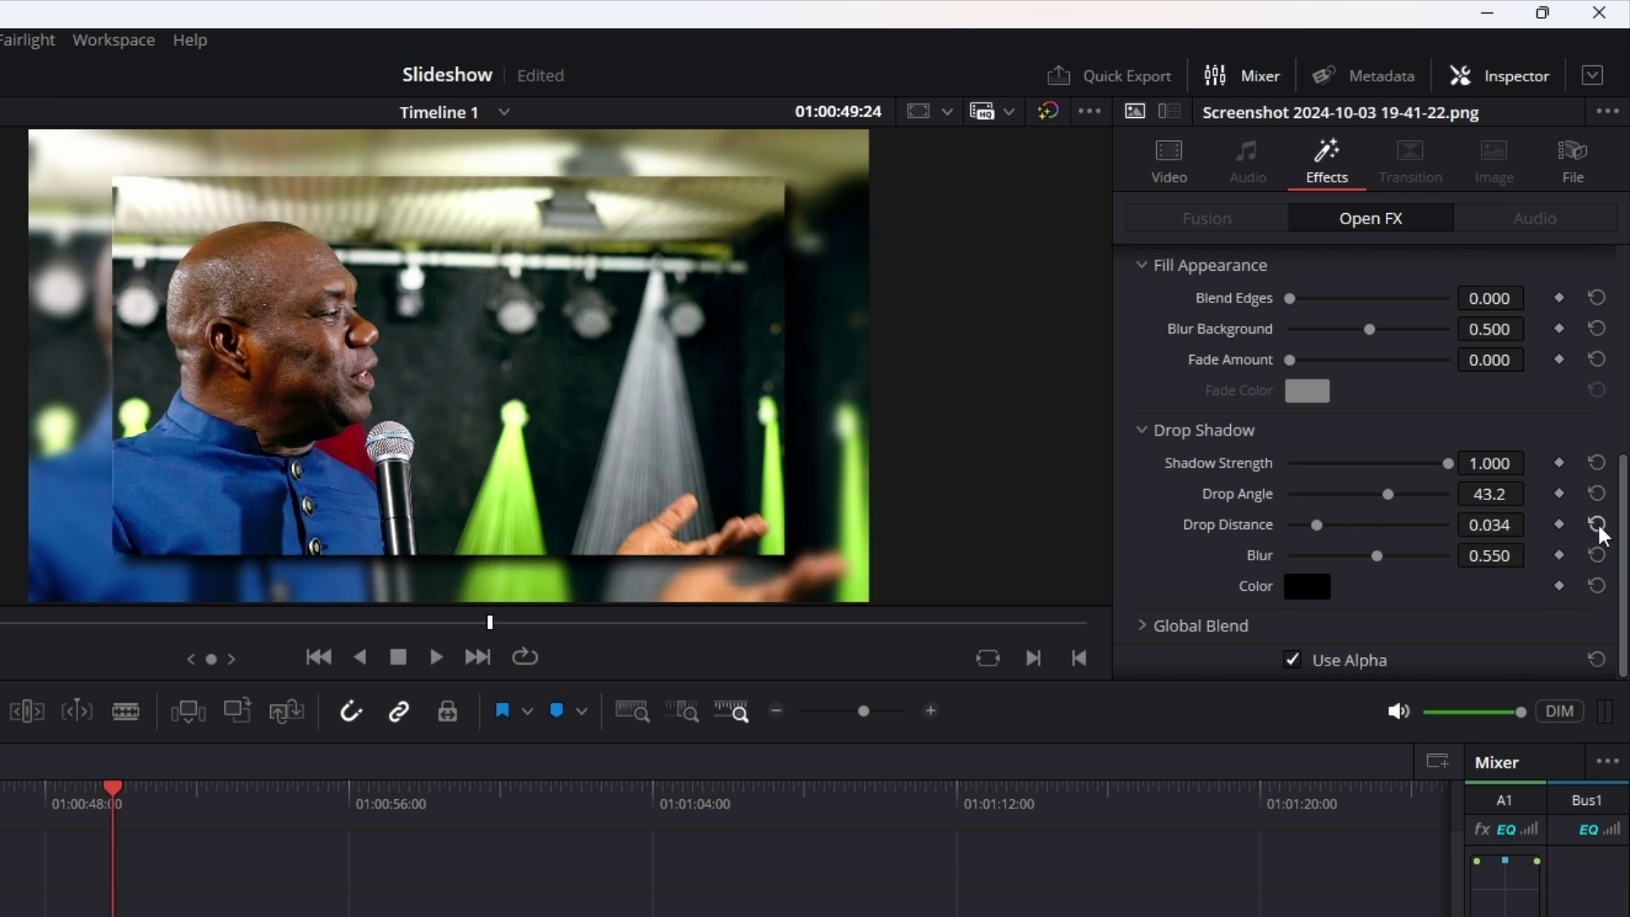
pyautogui.click(1597, 525)
pyautogui.moveTo(1448, 463)
pyautogui.mouseDown()
pyautogui.moveTo(1102, 440)
pyautogui.moveTo(1457, 463)
pyautogui.mouseUp()
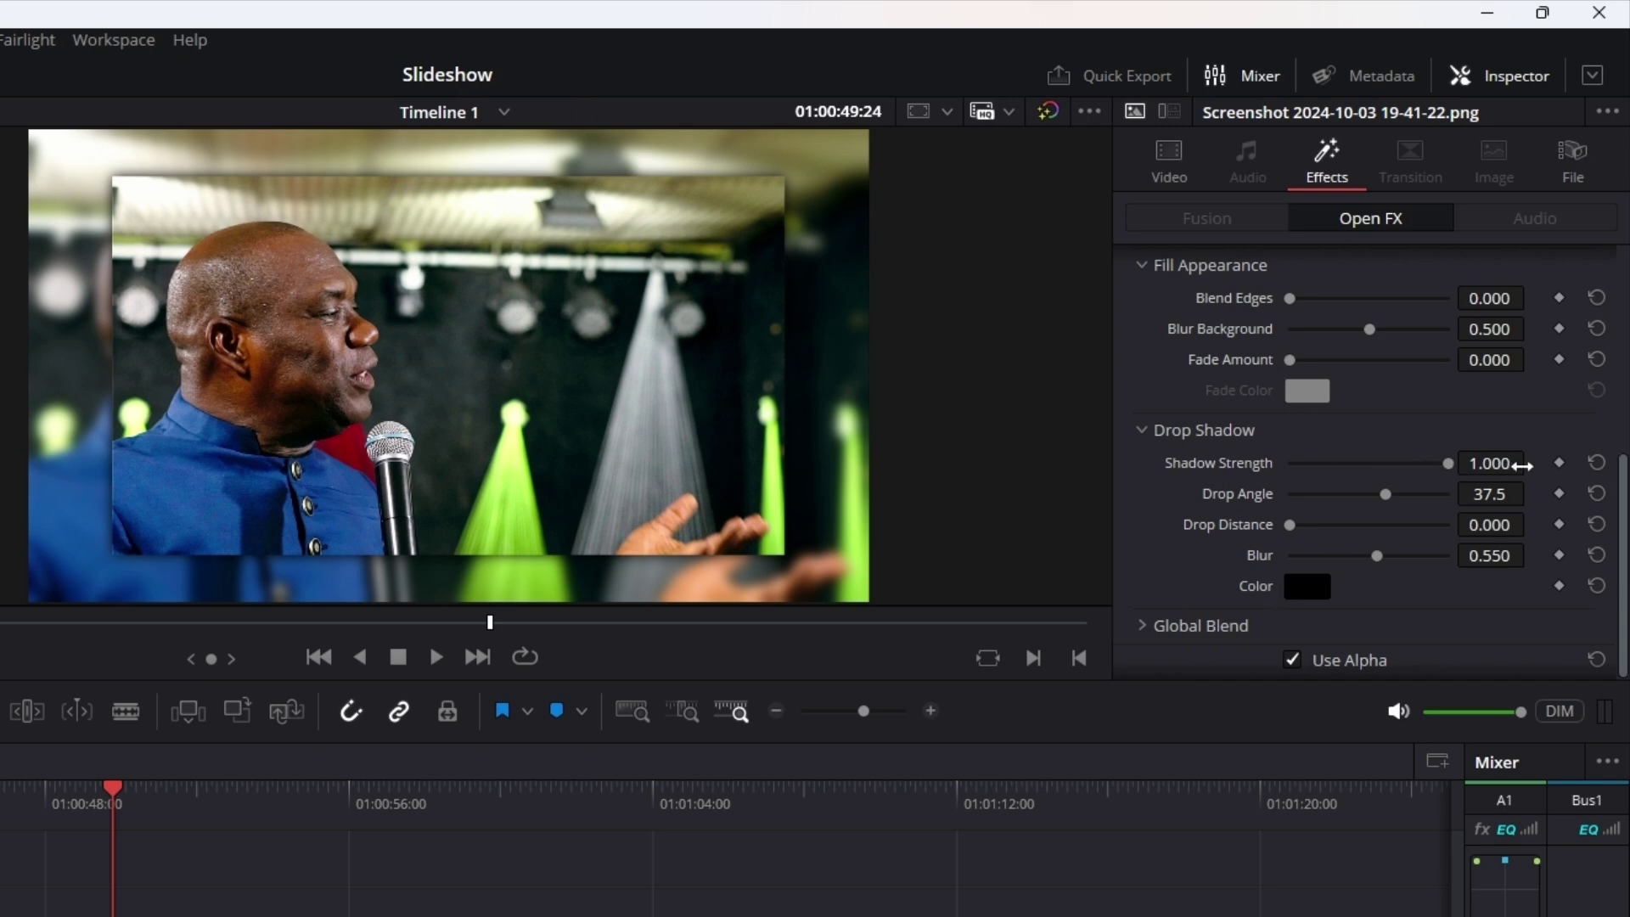
# Give the fill background a white fade with Fade Amount 0.5.
pyautogui.scroll(4, 1344, 459)
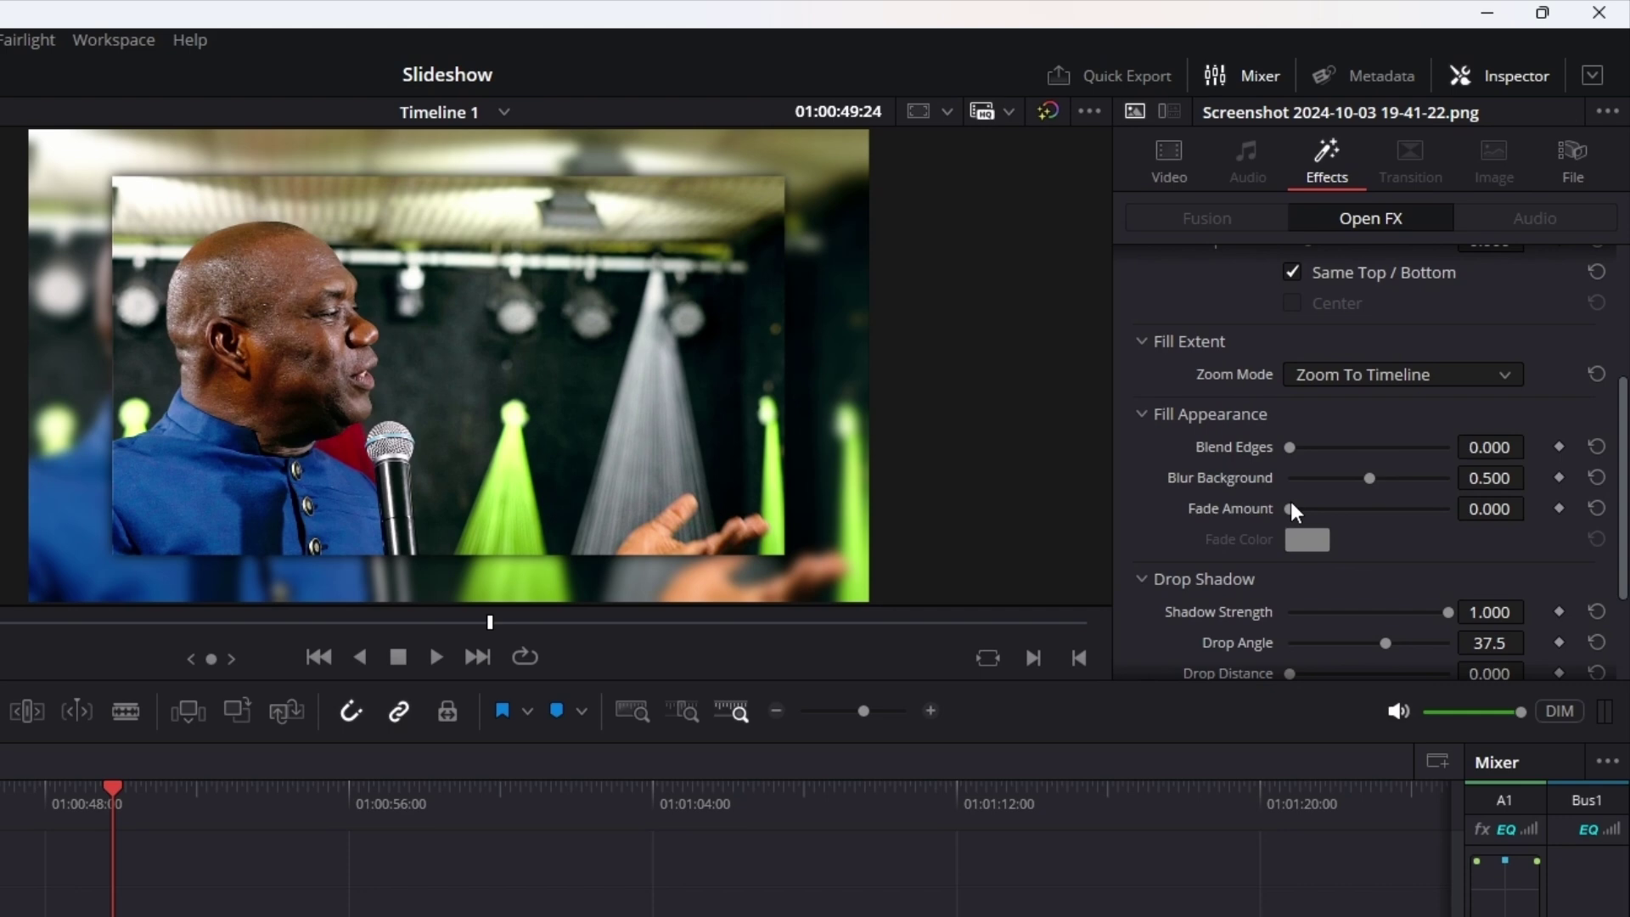
pyautogui.moveTo(1289, 508); pyautogui.dragTo(1391, 504)
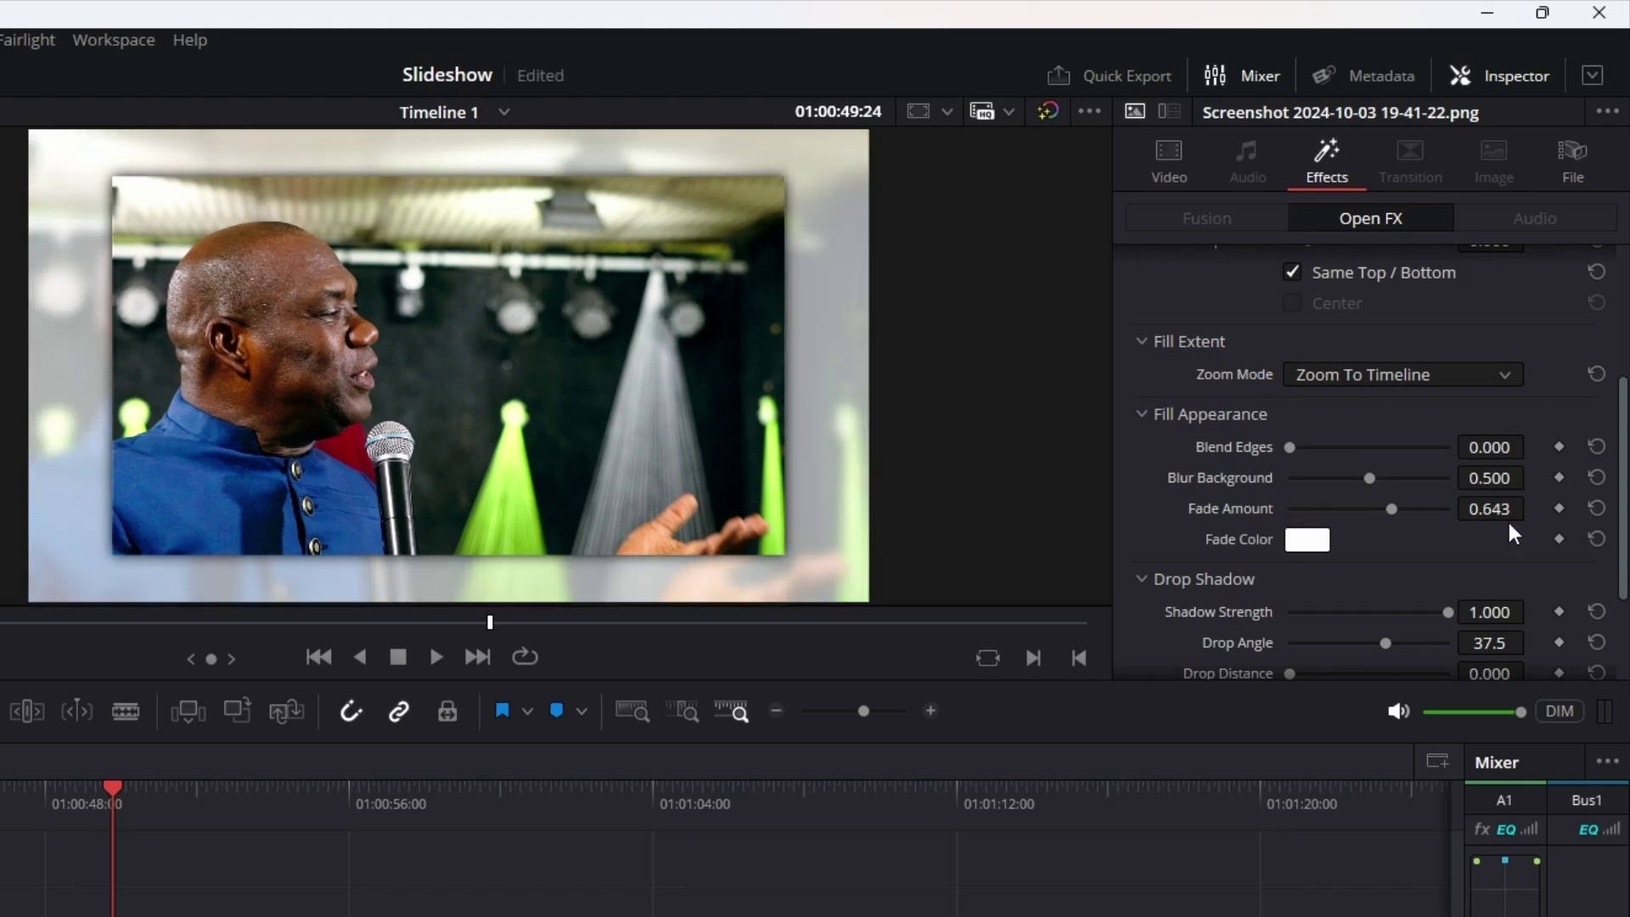
pyautogui.click(1490, 508)
pyautogui.write('0.5')
pyautogui.press('Return')
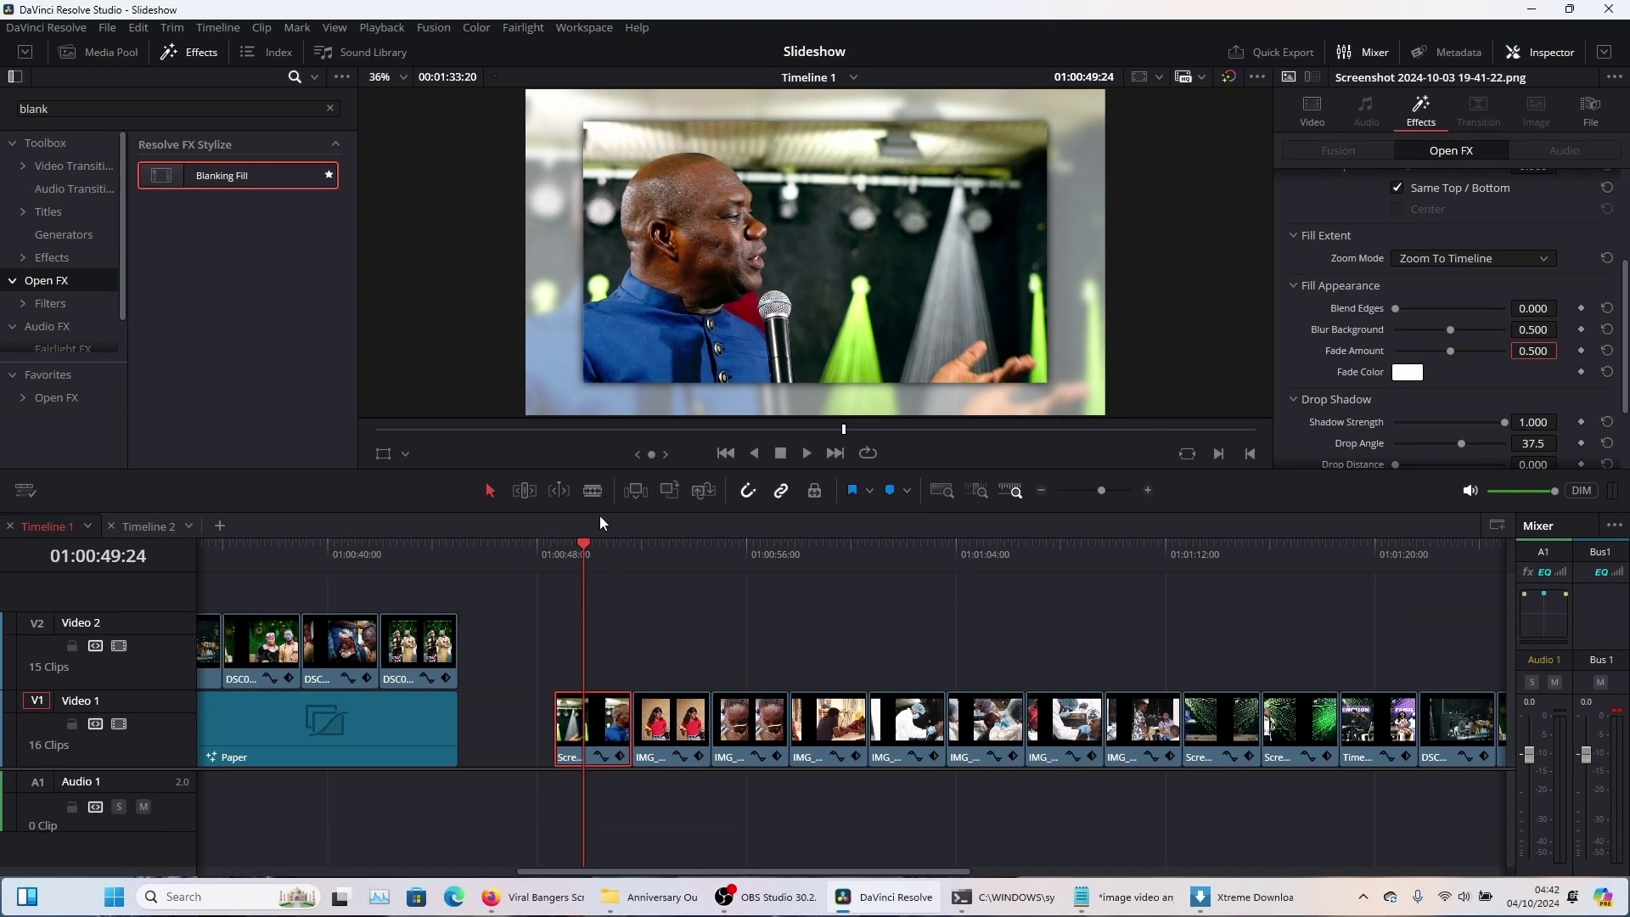
# Return the playhead to the screenshot clip and zoom the timeline out to show all clips.
pyautogui.click(424, 576)
pyautogui.click(427, 562)
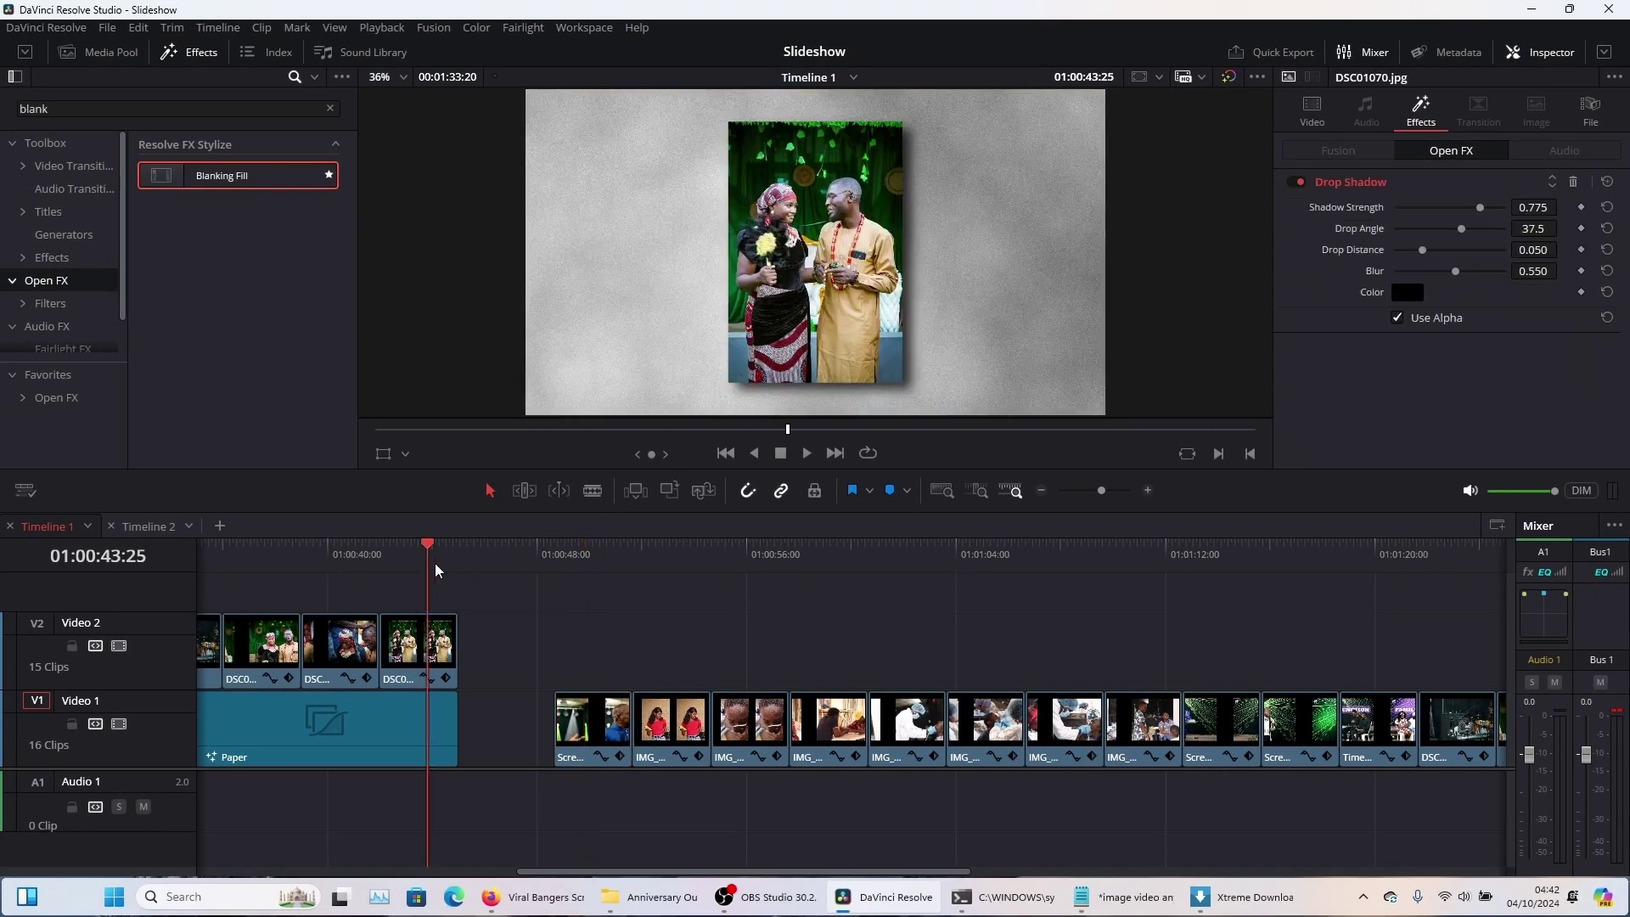
pyautogui.click(593, 557)
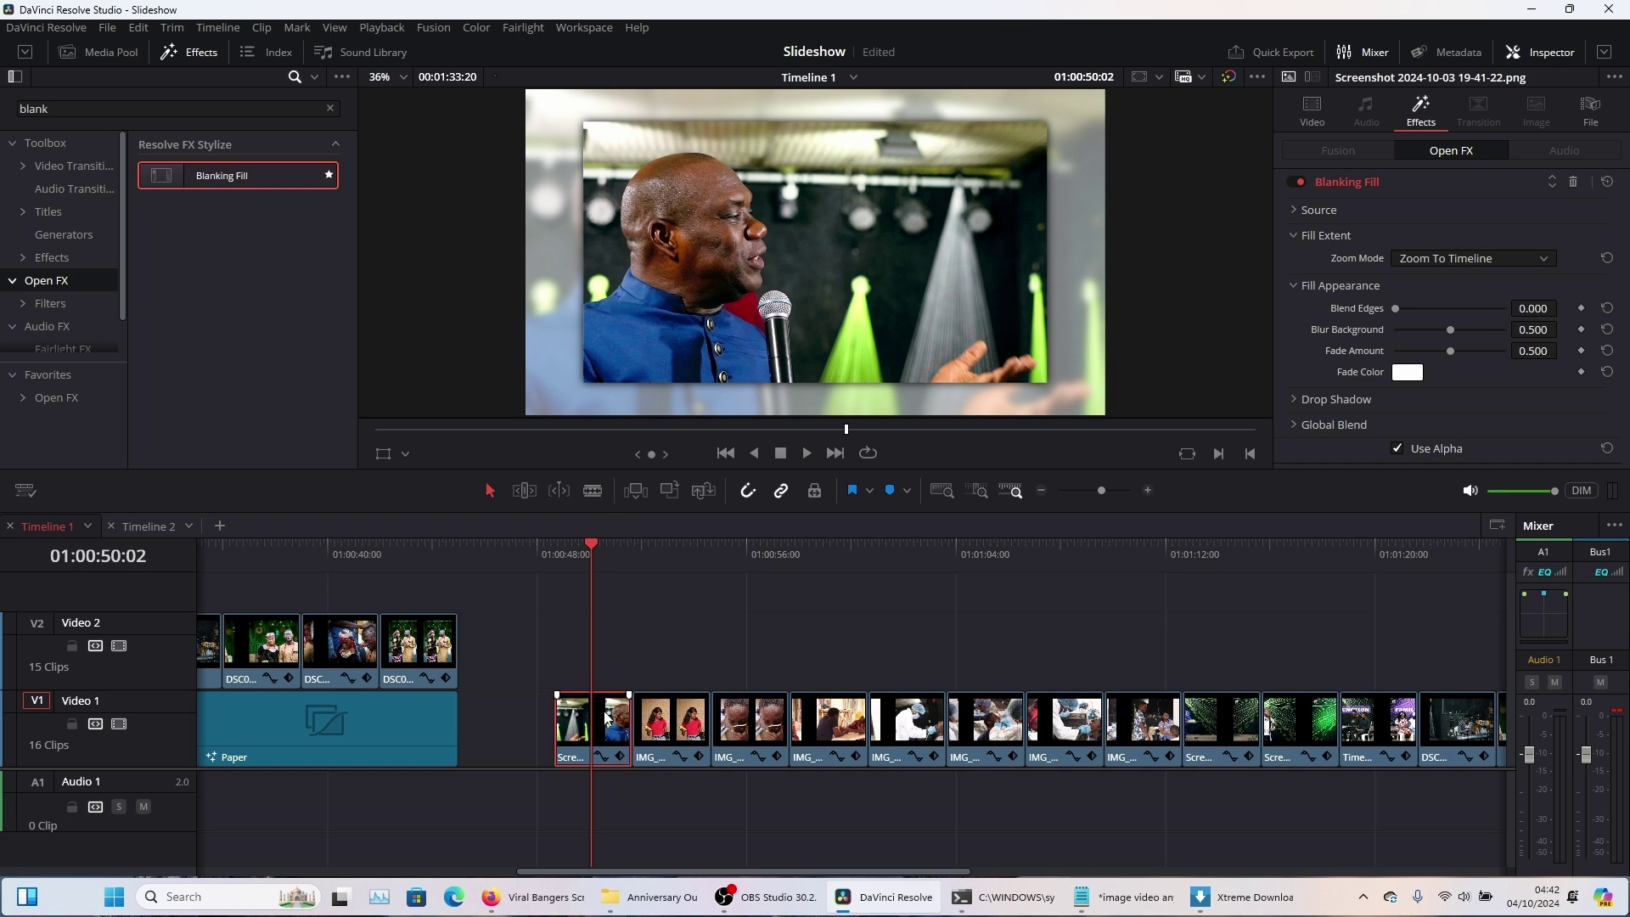
pyautogui.click(1041, 490)
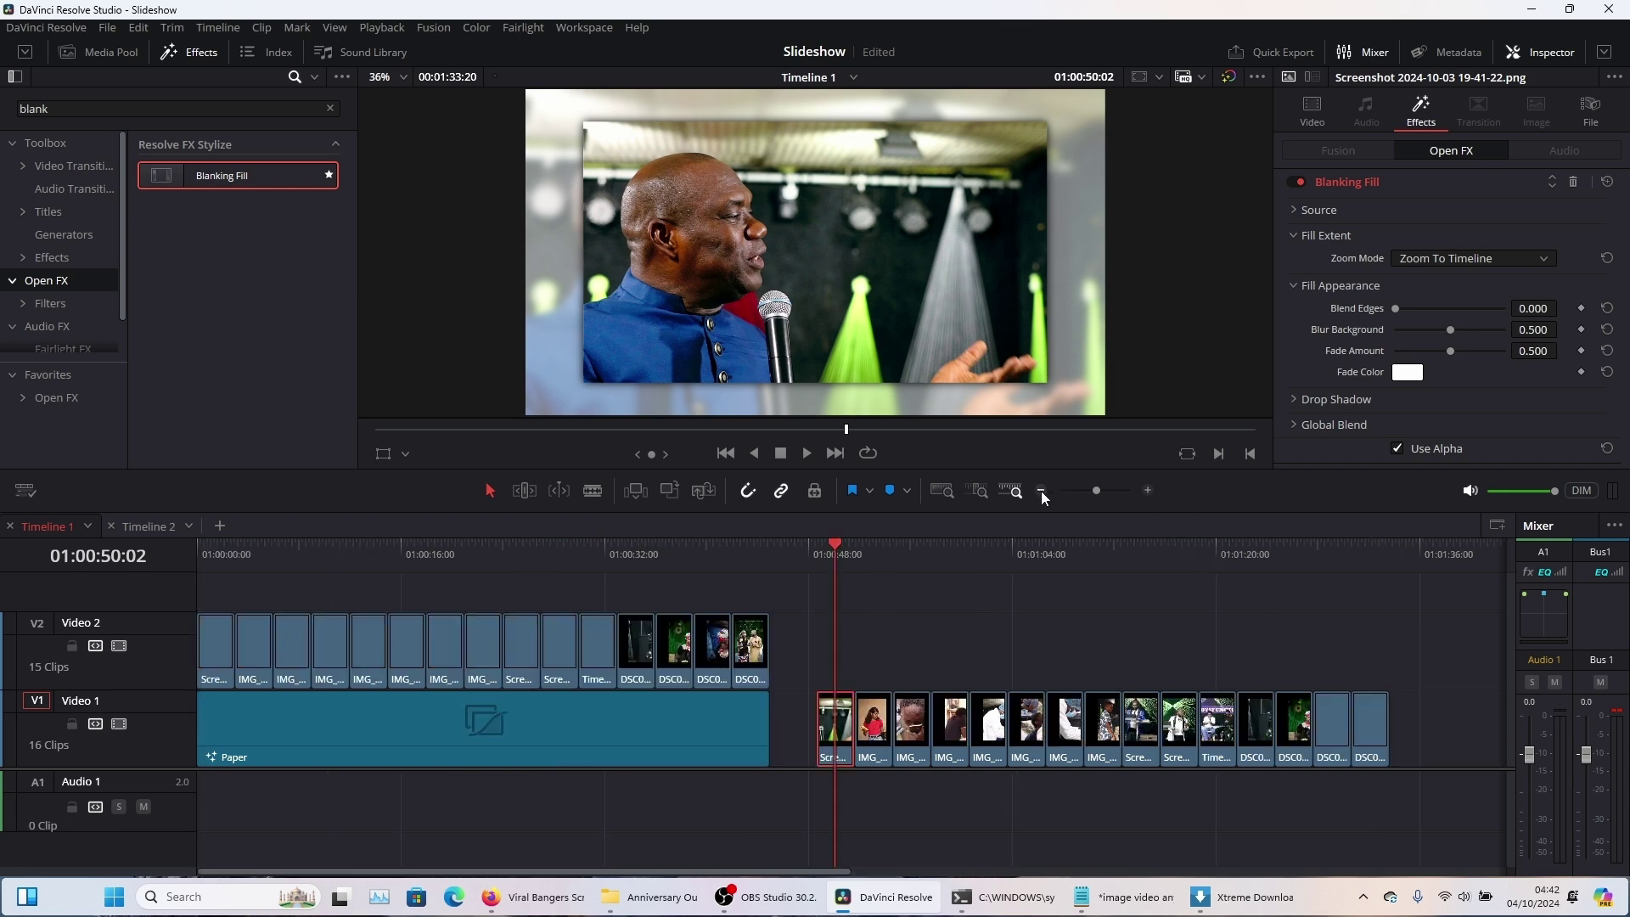
# Select the other 15 Video 1 photos and paste the Blanking Fill plugin attributes onto them.
pyautogui.moveTo(839, 690); pyautogui.dragTo(632, 729)
pyautogui.moveTo(895, 879); pyautogui.dragTo(416, 879)
pyautogui.hotkey('alt', 'v')
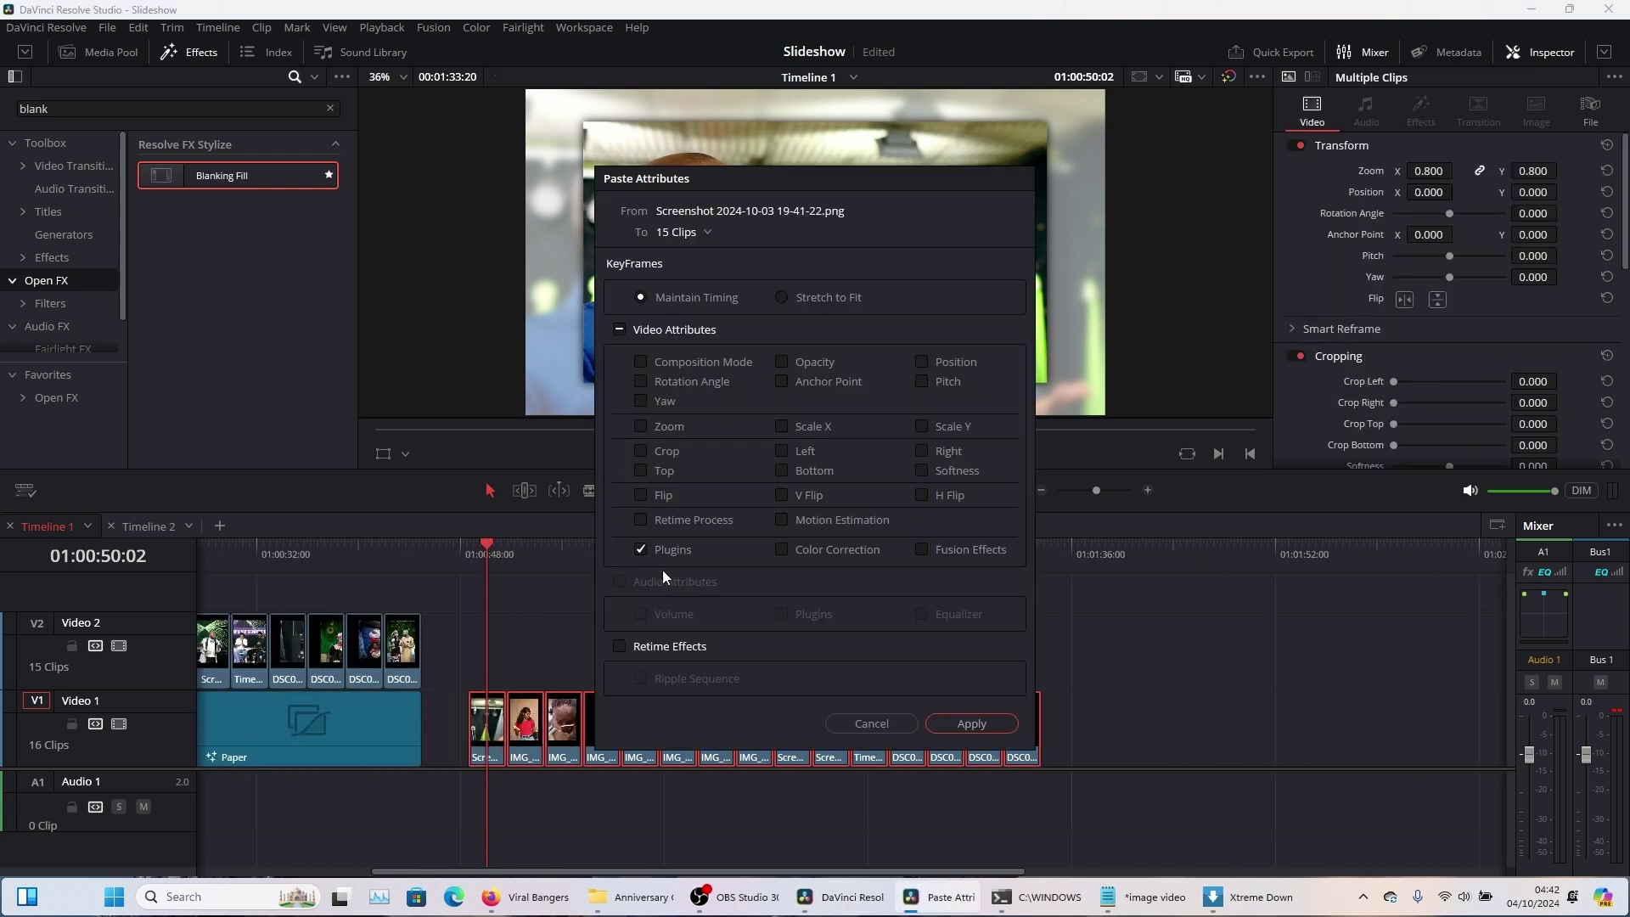
pyautogui.click(955, 723)
pyautogui.moveTo(595, 550); pyautogui.dragTo(1016, 538)
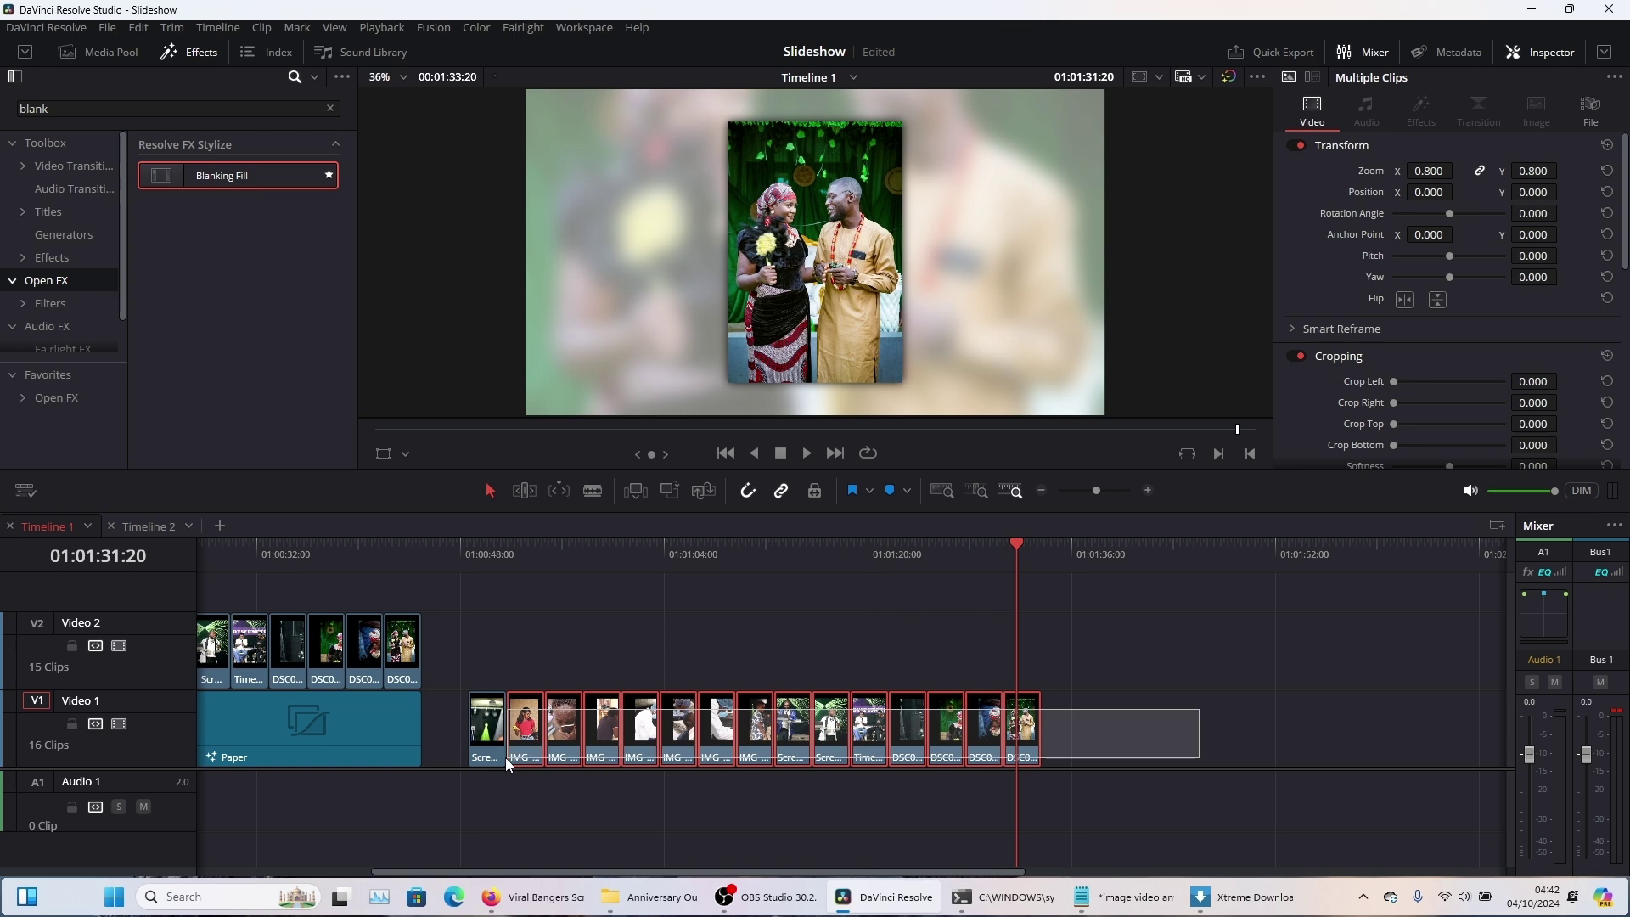
# Switch to Timeline 2 and put the playhead on the screenshot clip.
pyautogui.click(129, 526)
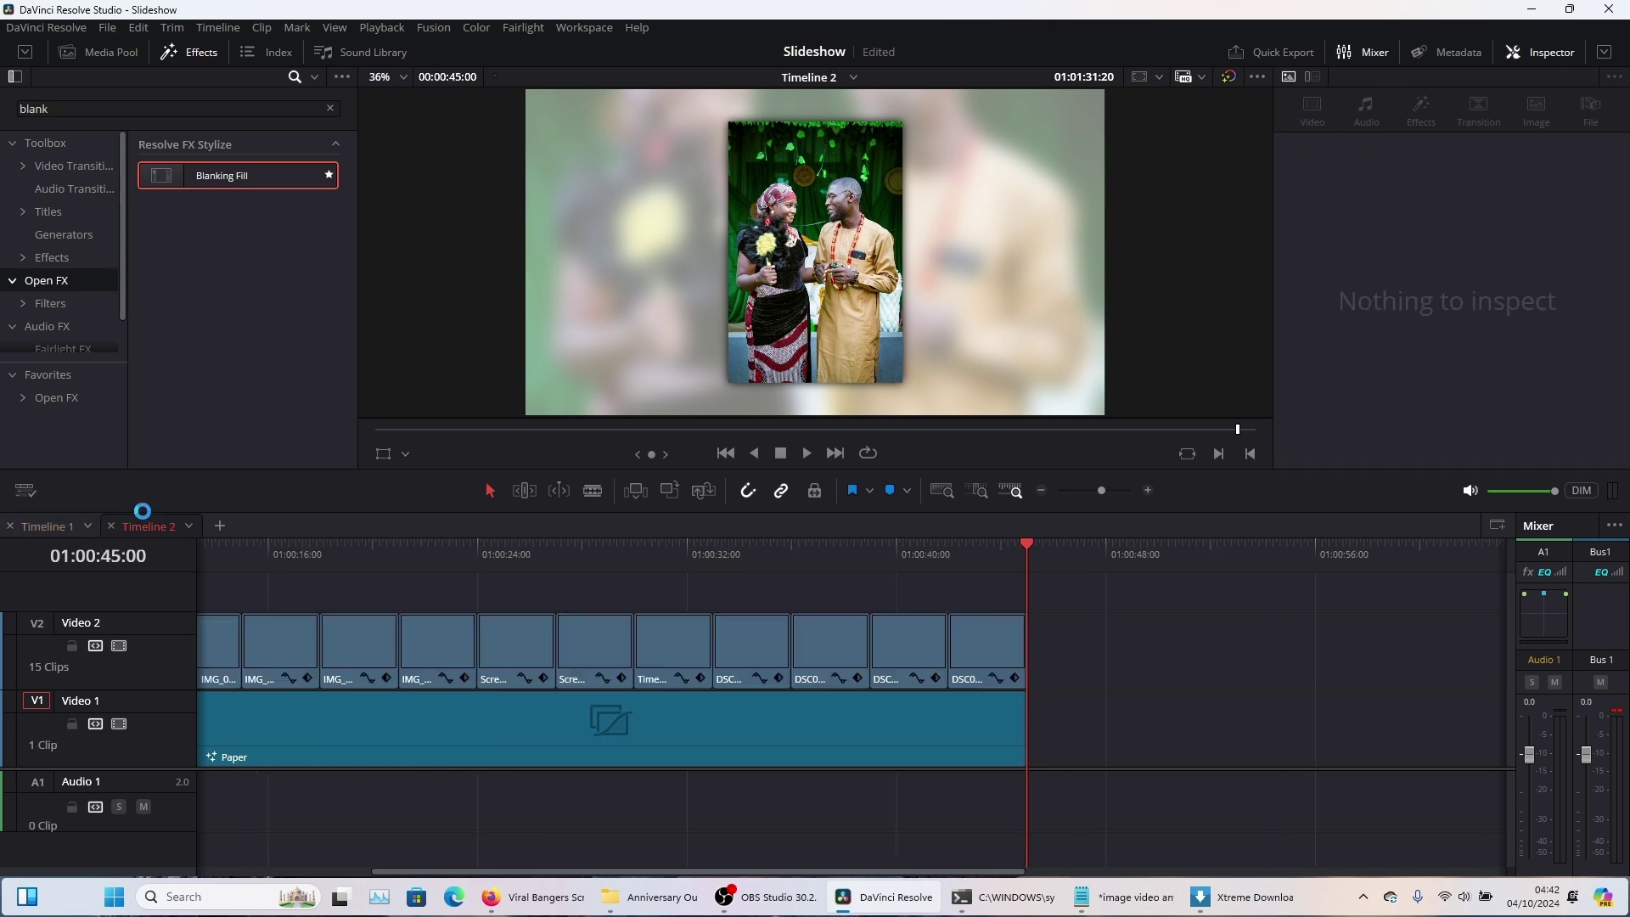
pyautogui.click(1124, 556)
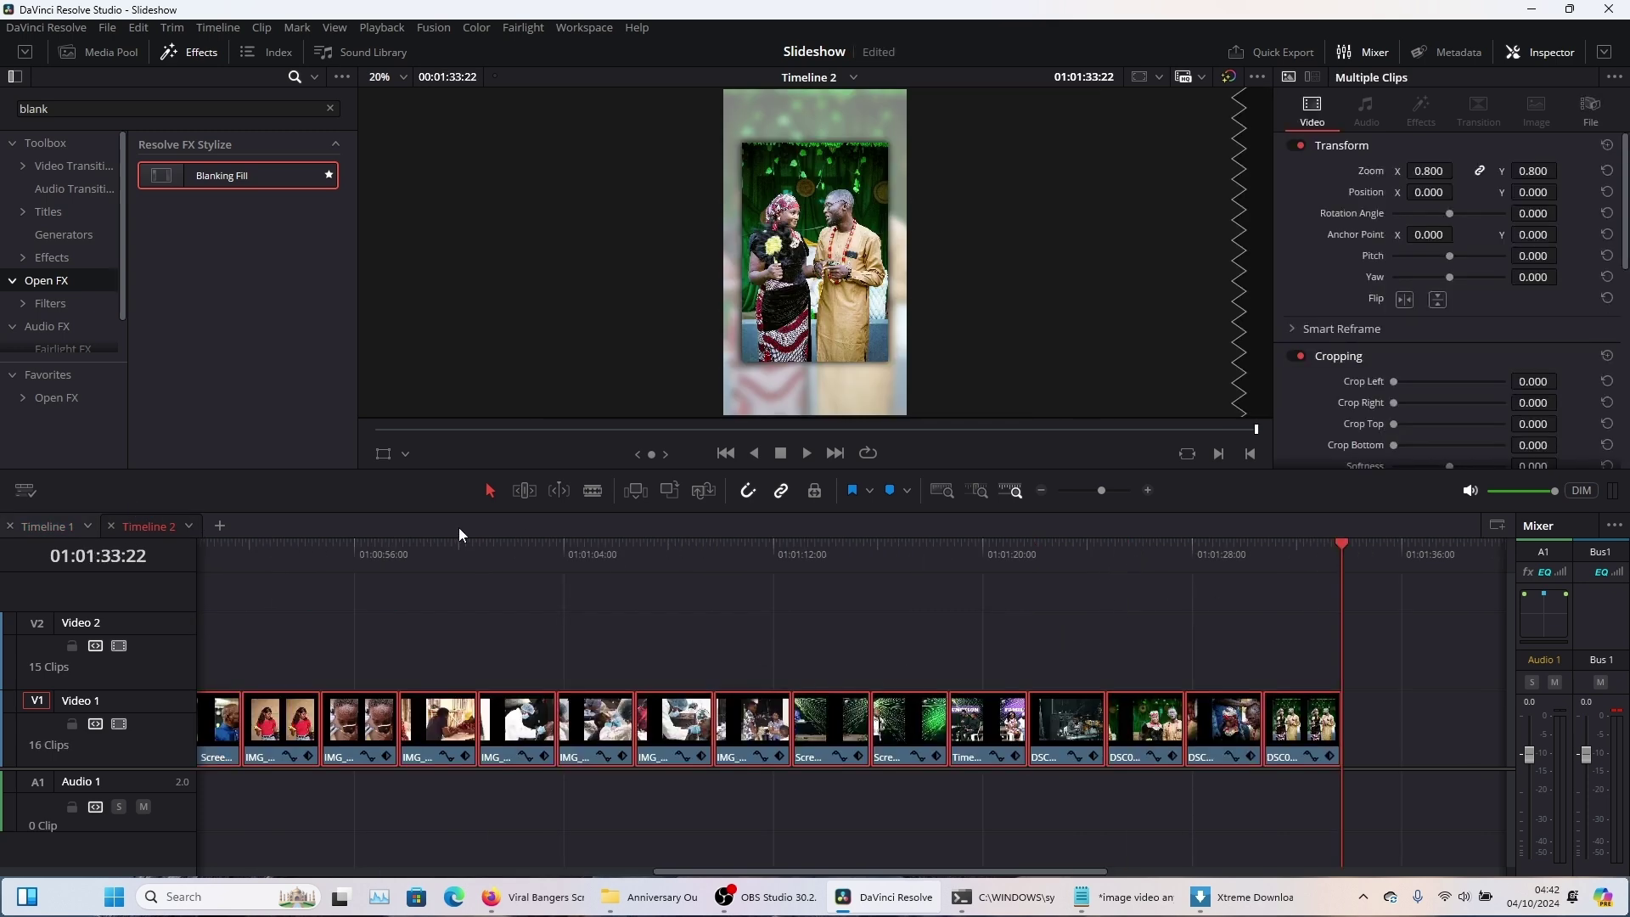
pyautogui.moveTo(468, 548); pyautogui.dragTo(320, 557)
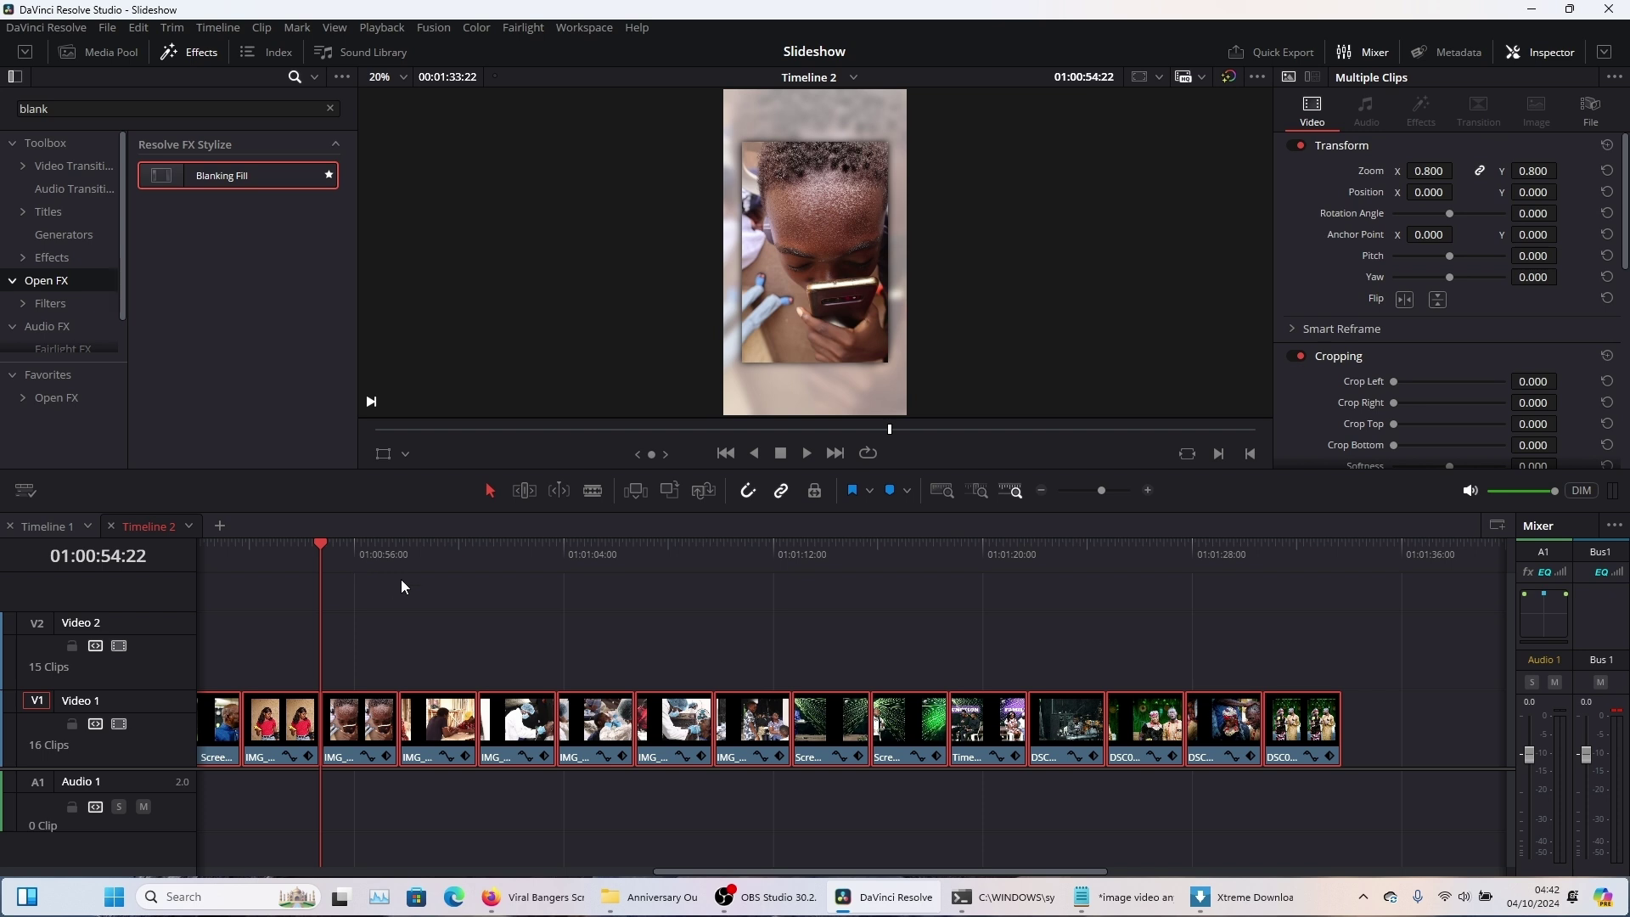
pyautogui.press('Left')
pyautogui.press('Left')
pyautogui.press('Left')
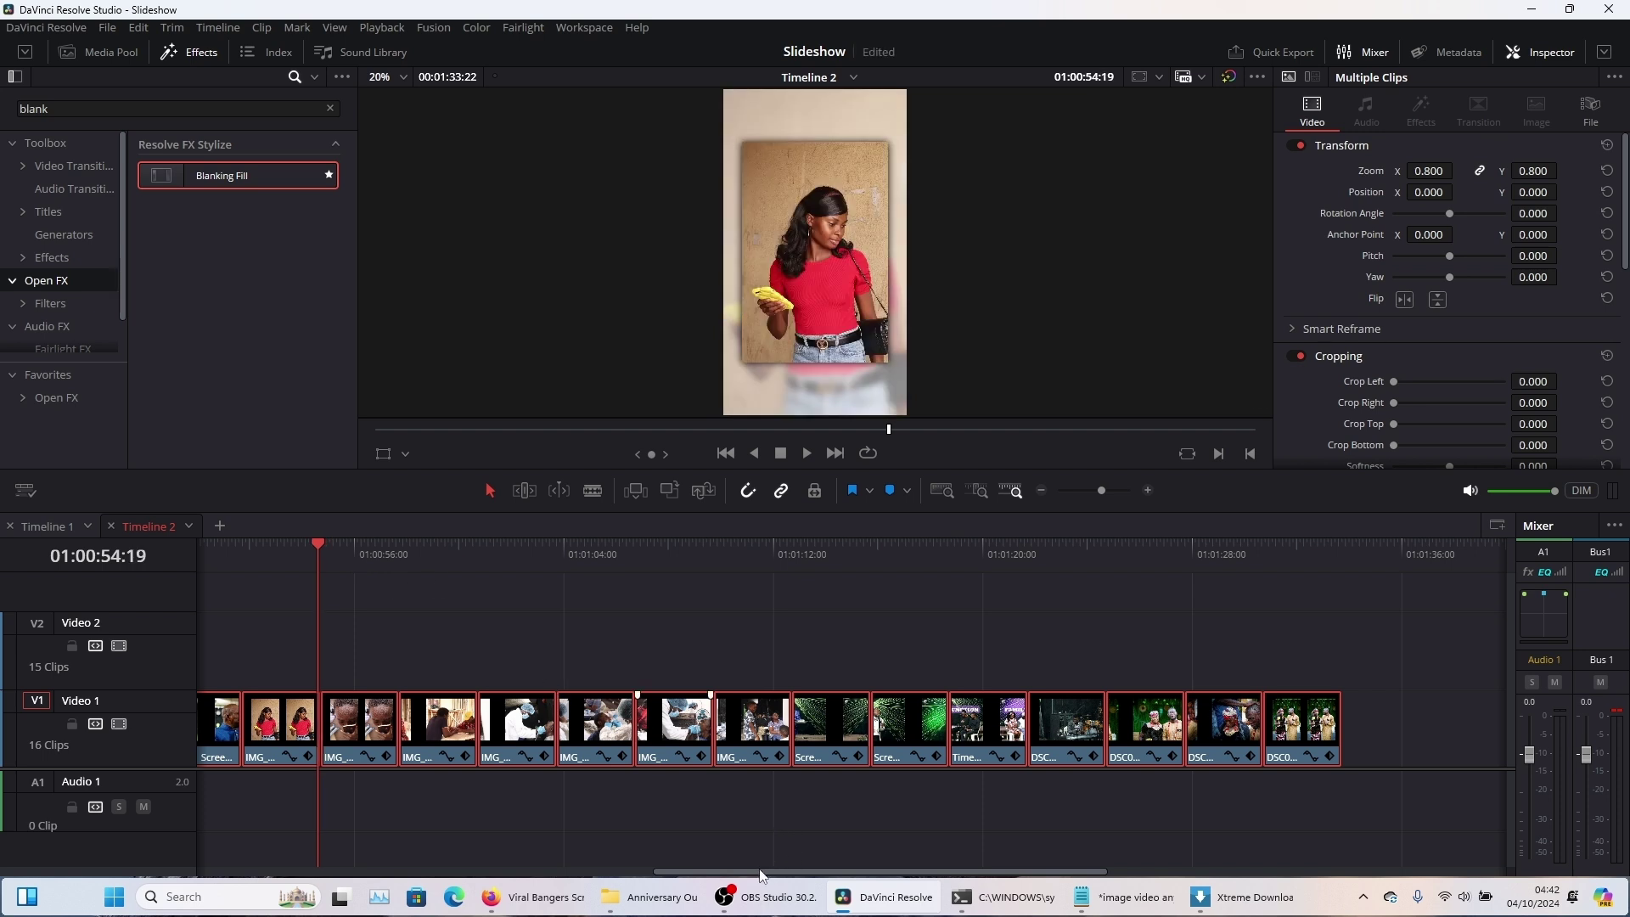
pyautogui.moveTo(761, 876); pyautogui.dragTo(642, 876)
pyautogui.click(520, 548)
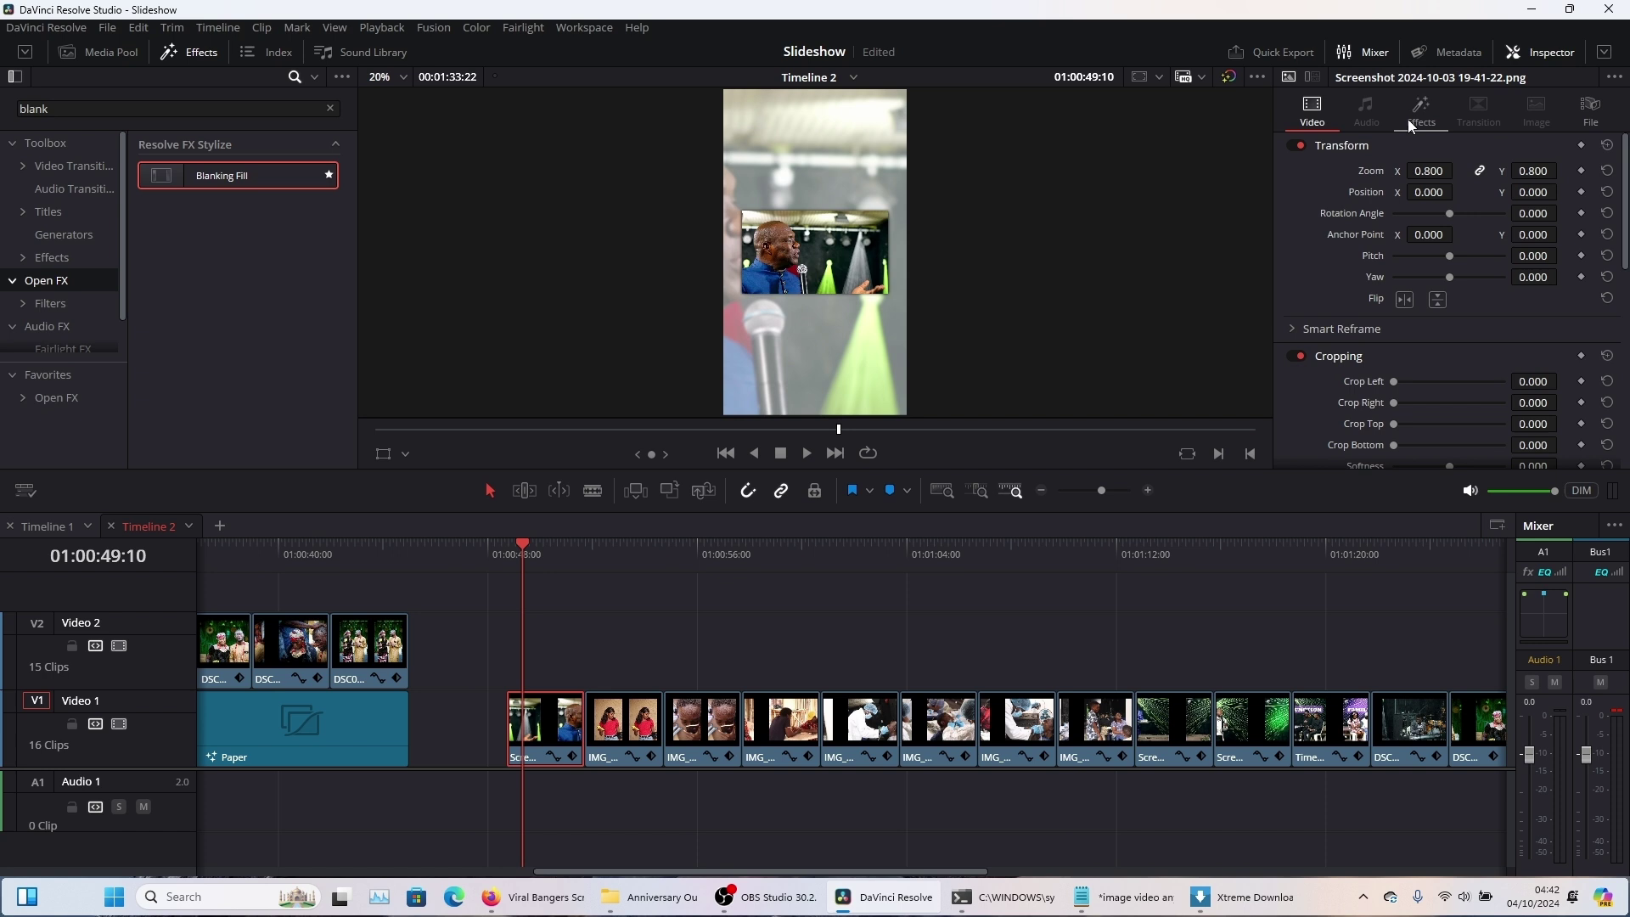
# Try Stretch To Timeline for the fill's zoom mode, then set it back to Zoom To Timeline.
pyautogui.click(1410, 124)
pyautogui.click(1471, 260)
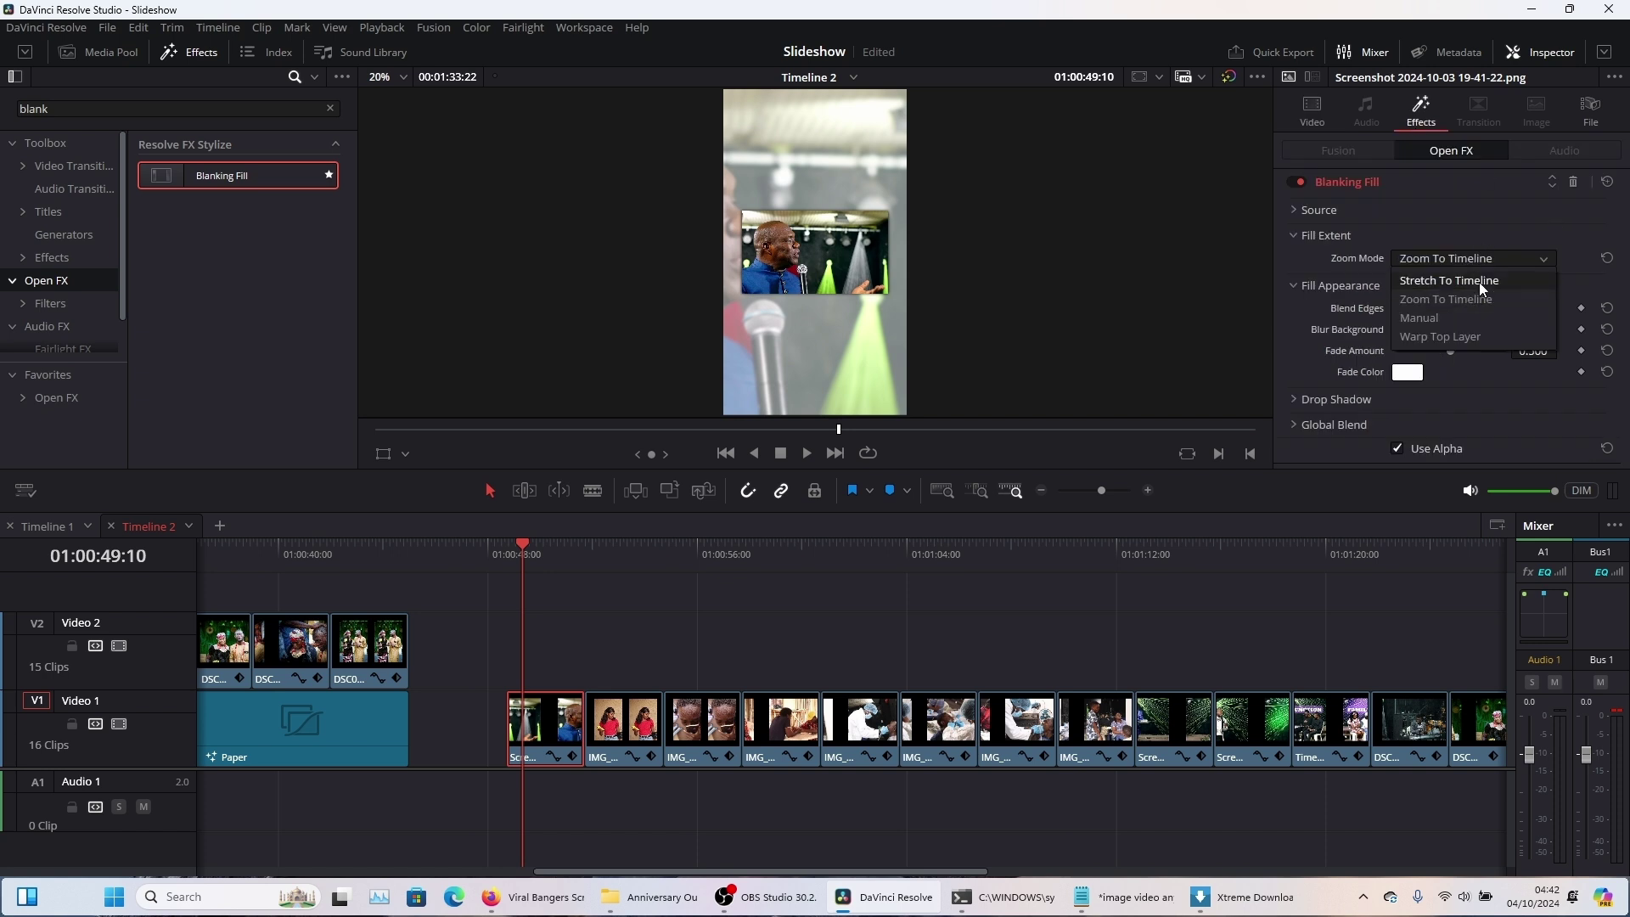
pyautogui.click(1482, 283)
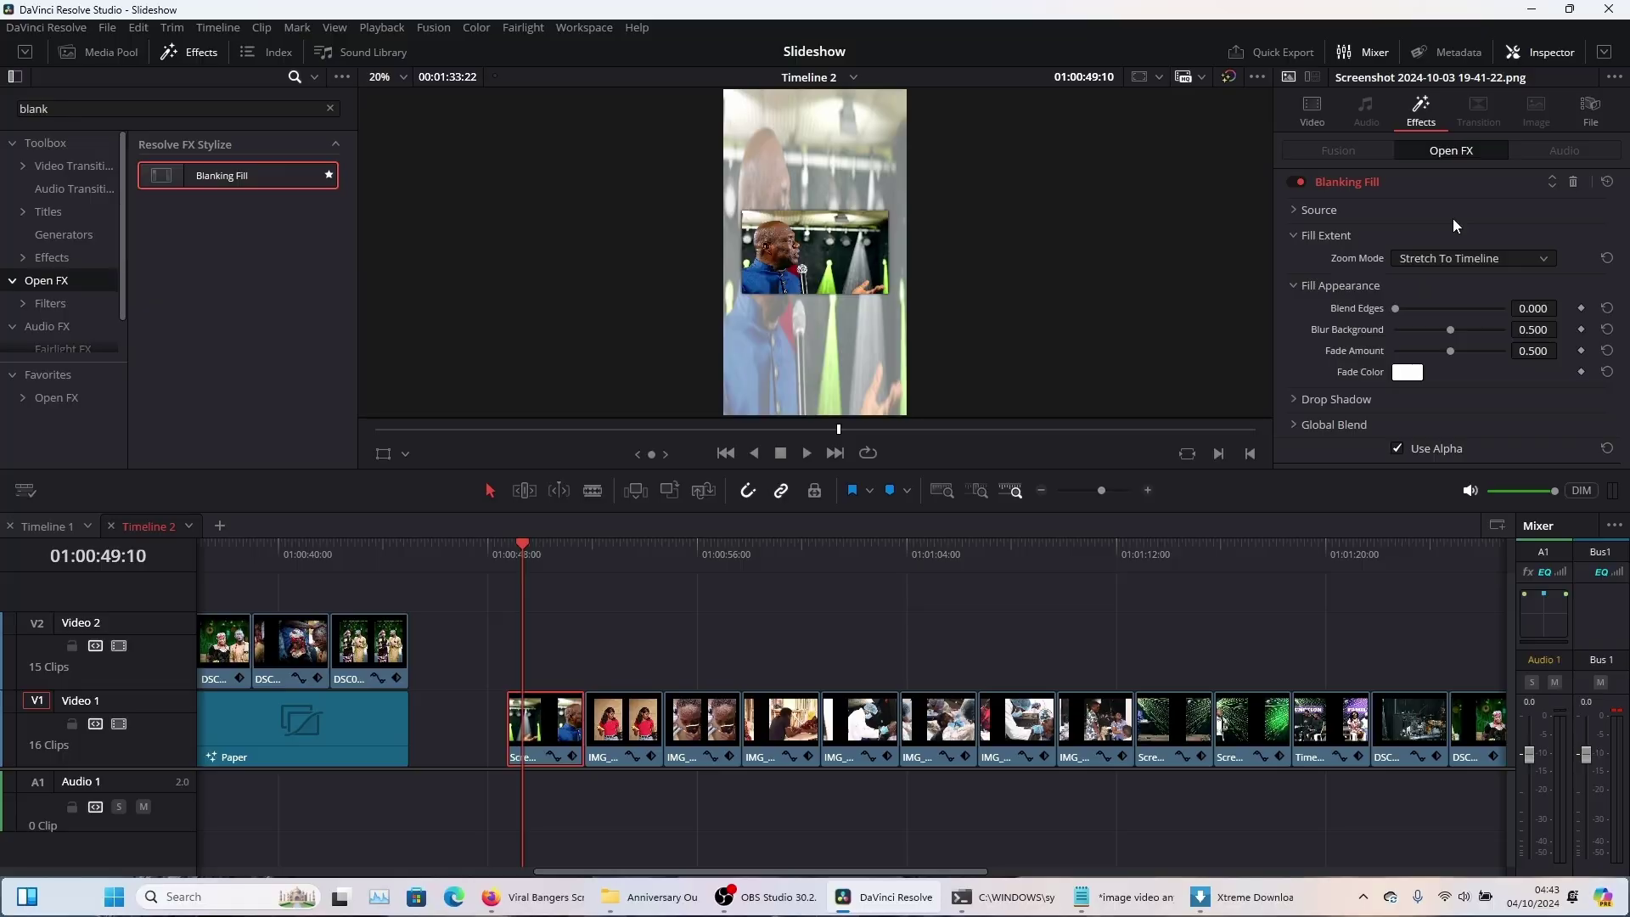
pyautogui.click(1473, 259)
pyautogui.click(1426, 302)
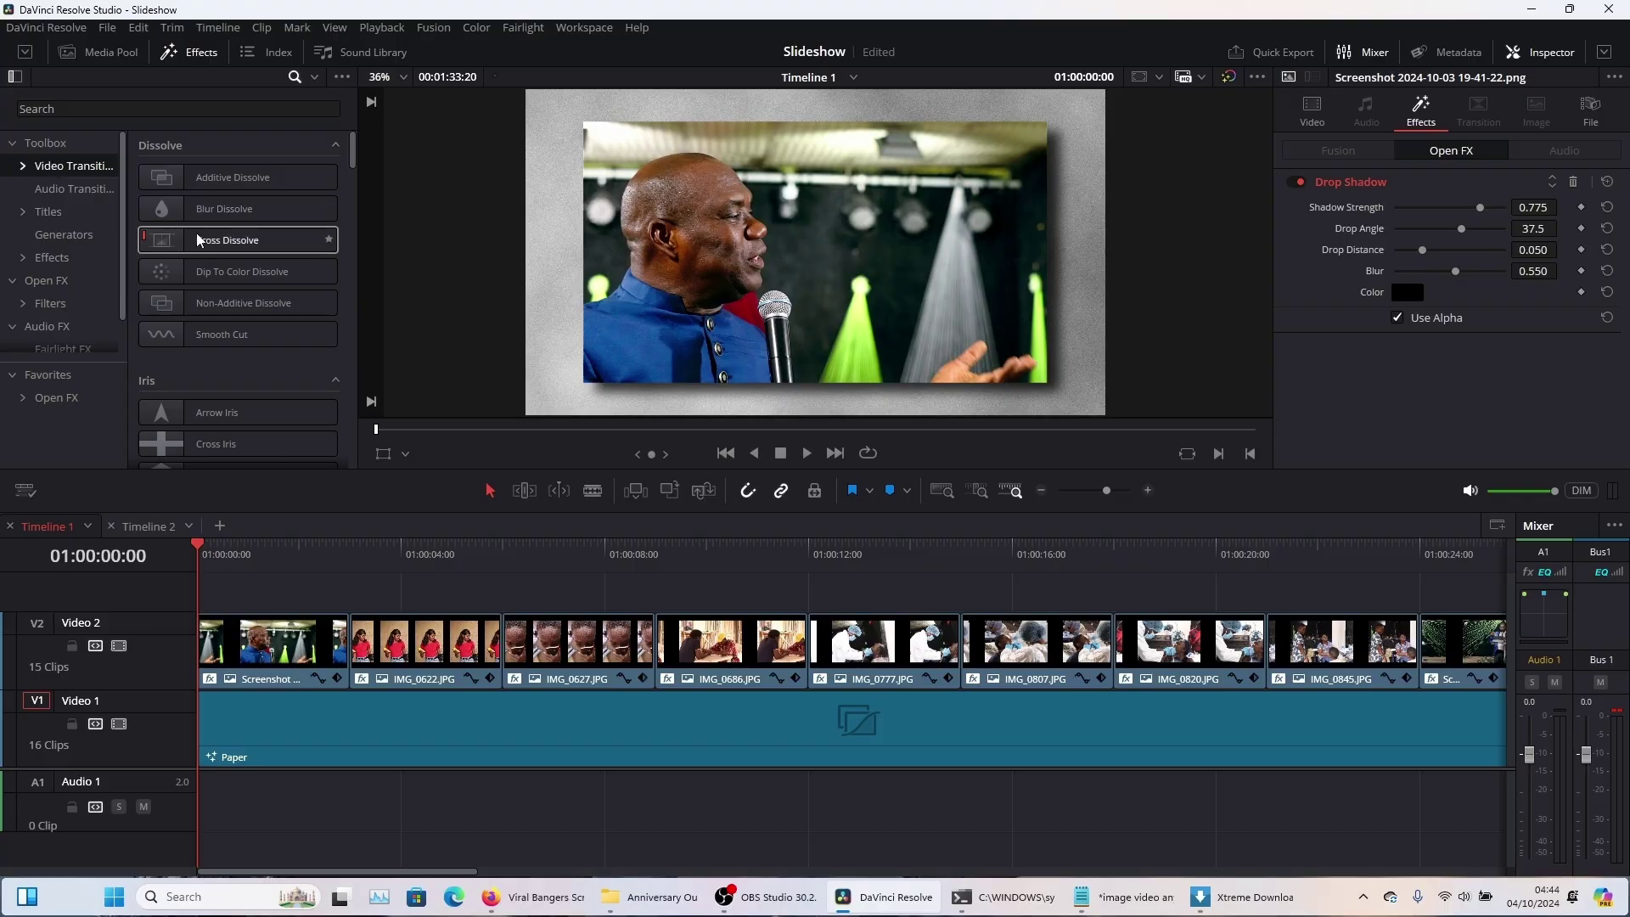
# Drop a Cross Dissolve on the V2 cut between Screenshot and IMG_0622.JPG and play it back twice.
pyautogui.moveTo(200, 241); pyautogui.dragTo(355, 645)
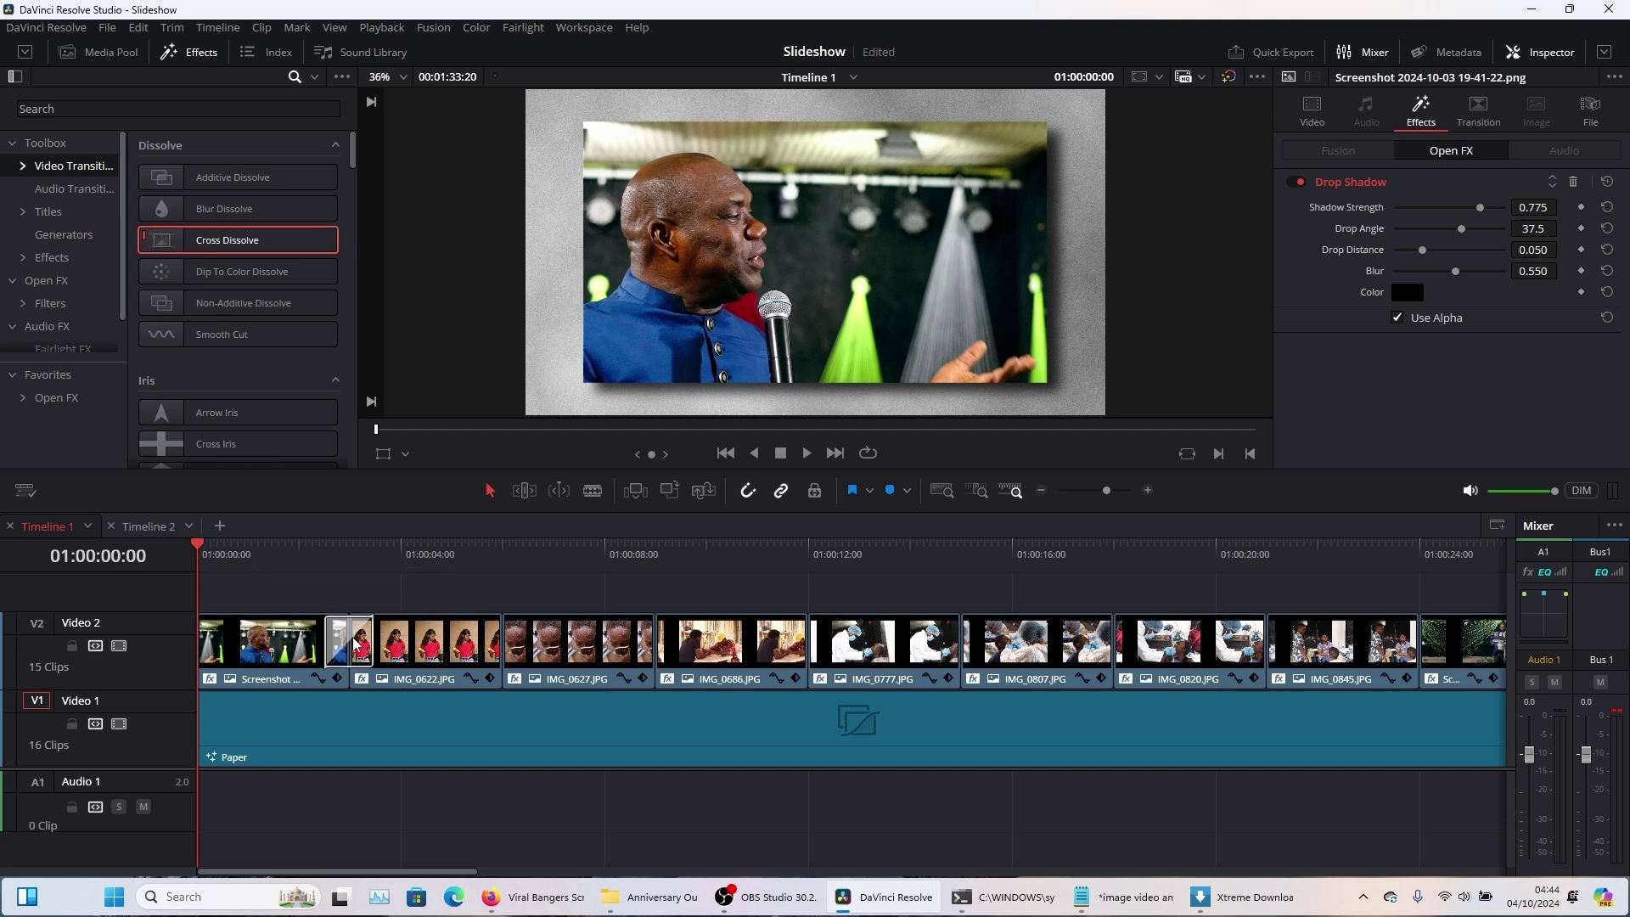
pyautogui.click(303, 562)
pyautogui.press('space')
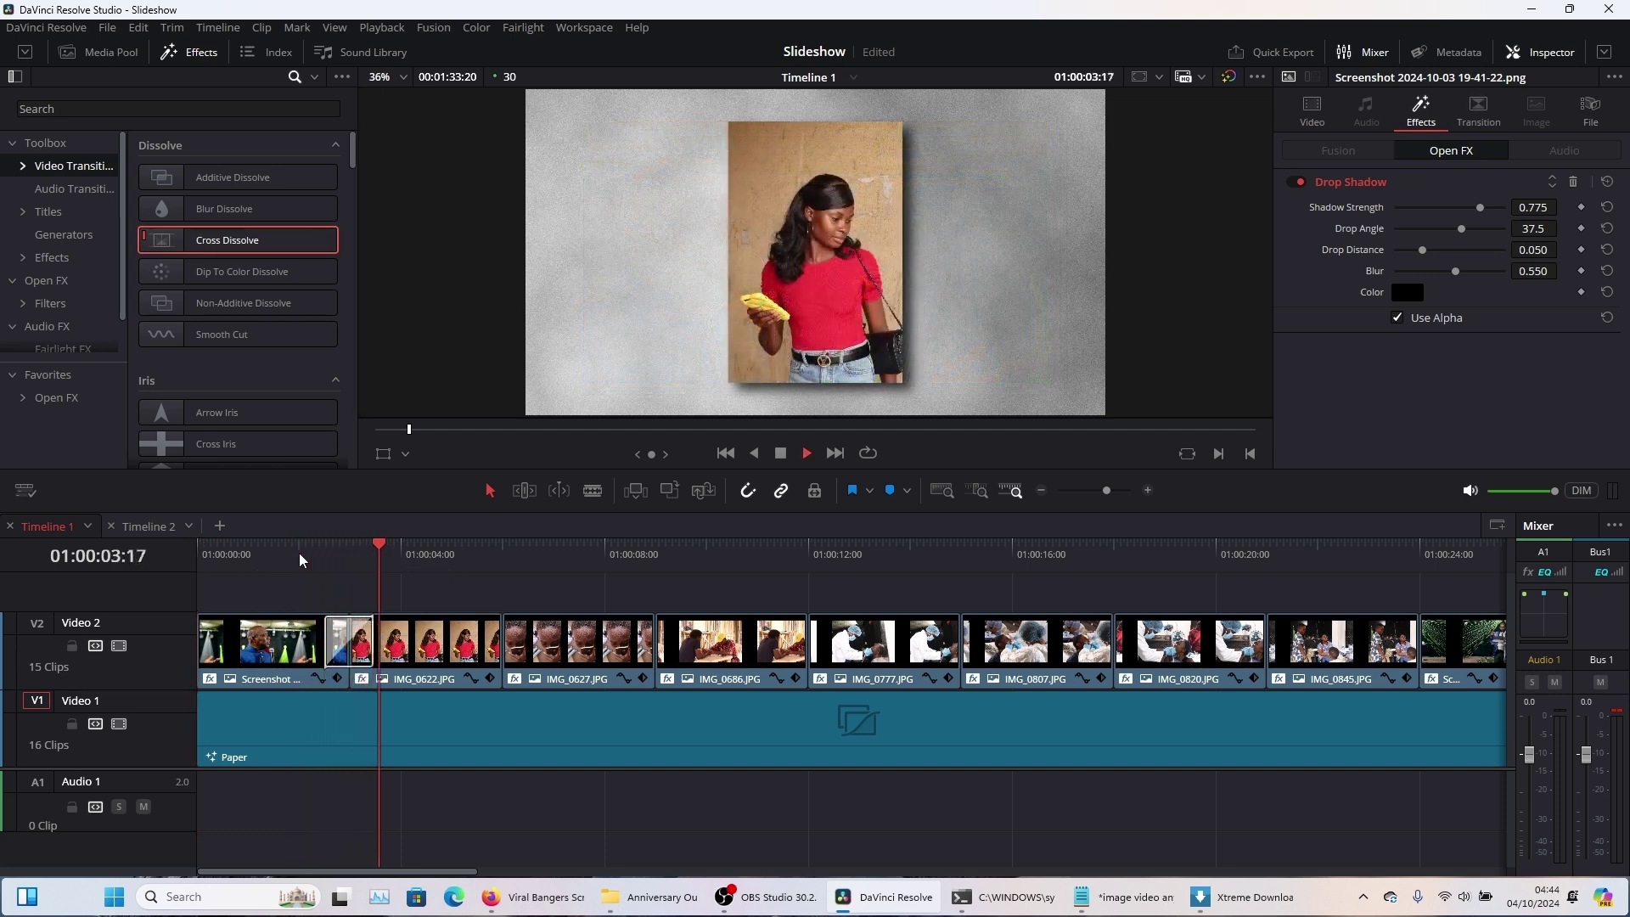
pyautogui.press('space')
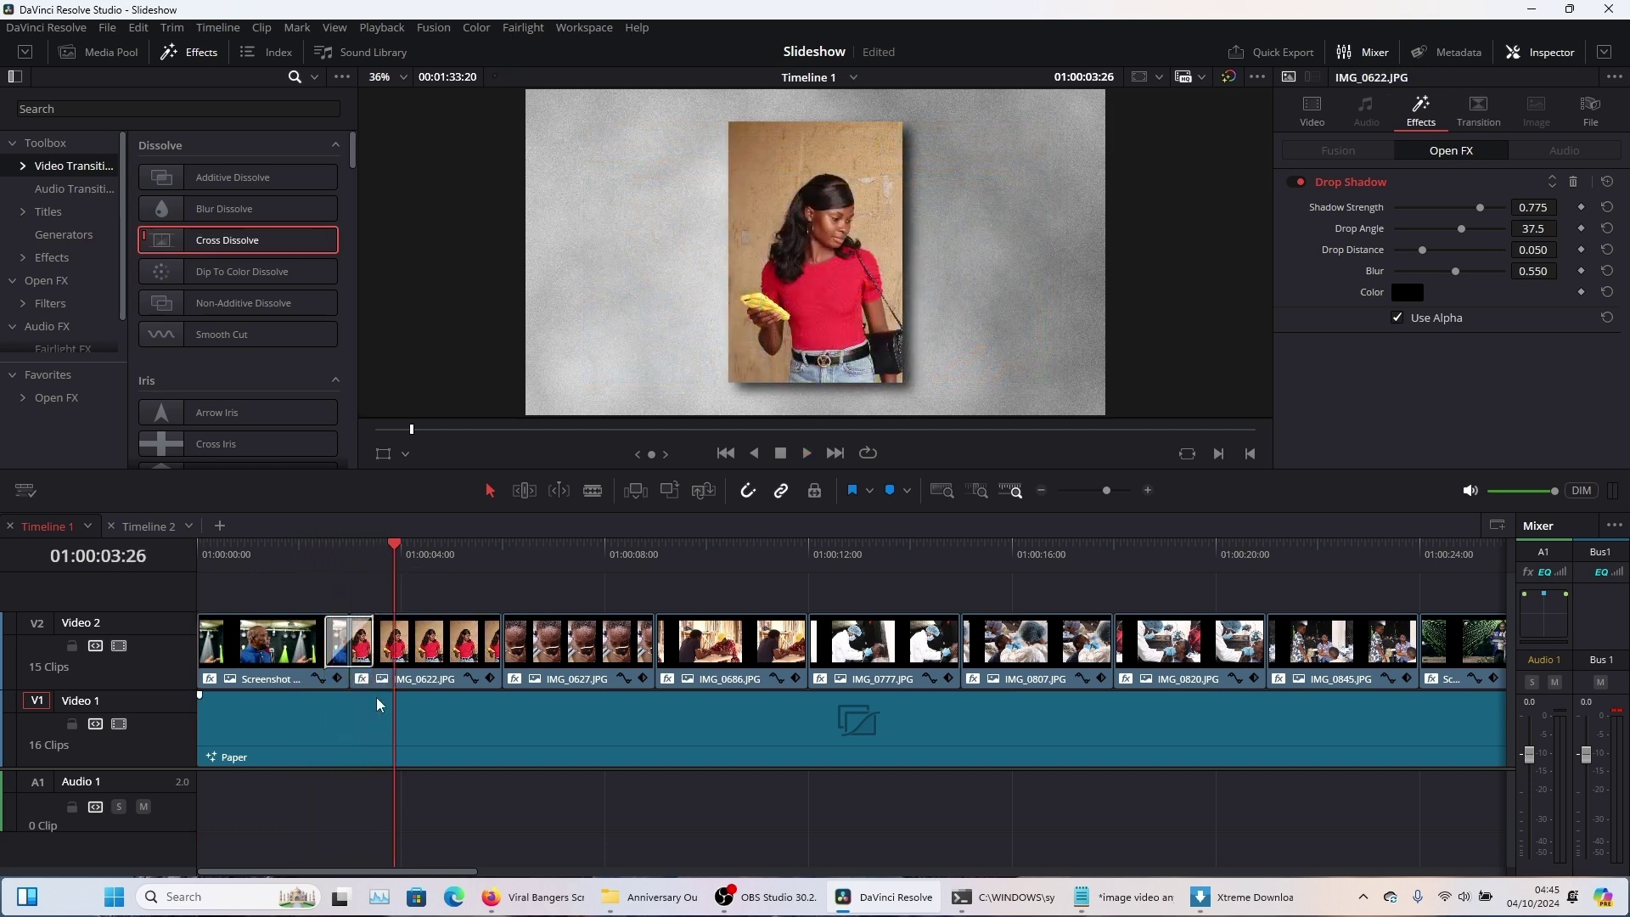
pyautogui.click(316, 578)
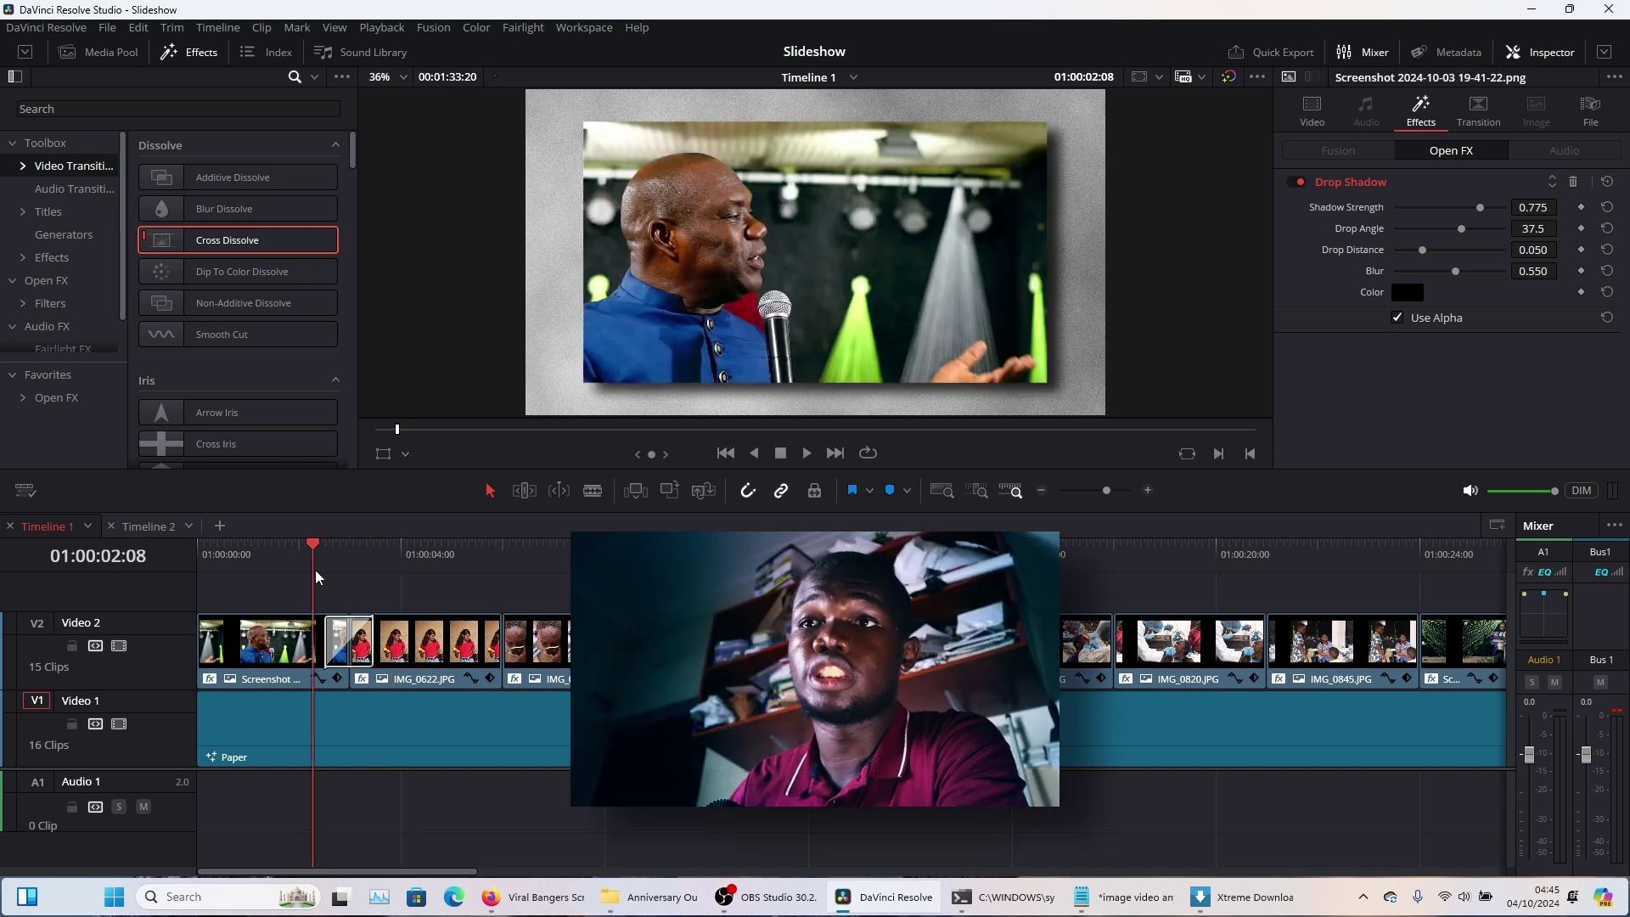
pyautogui.press('space')
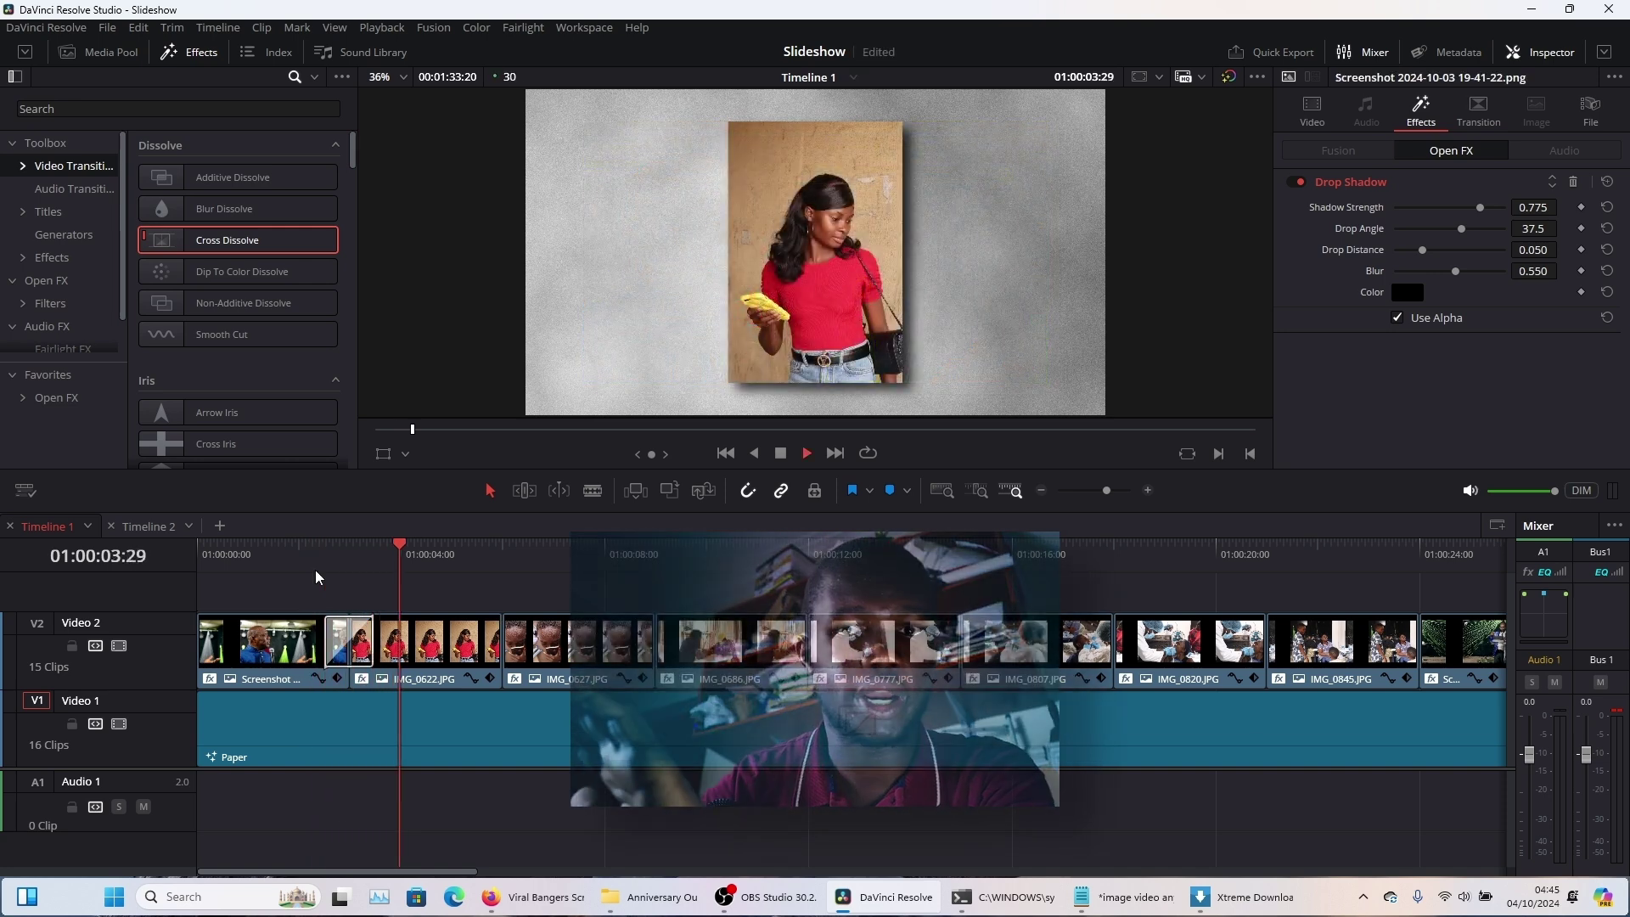
pyautogui.press('space')
pyautogui.click(349, 578)
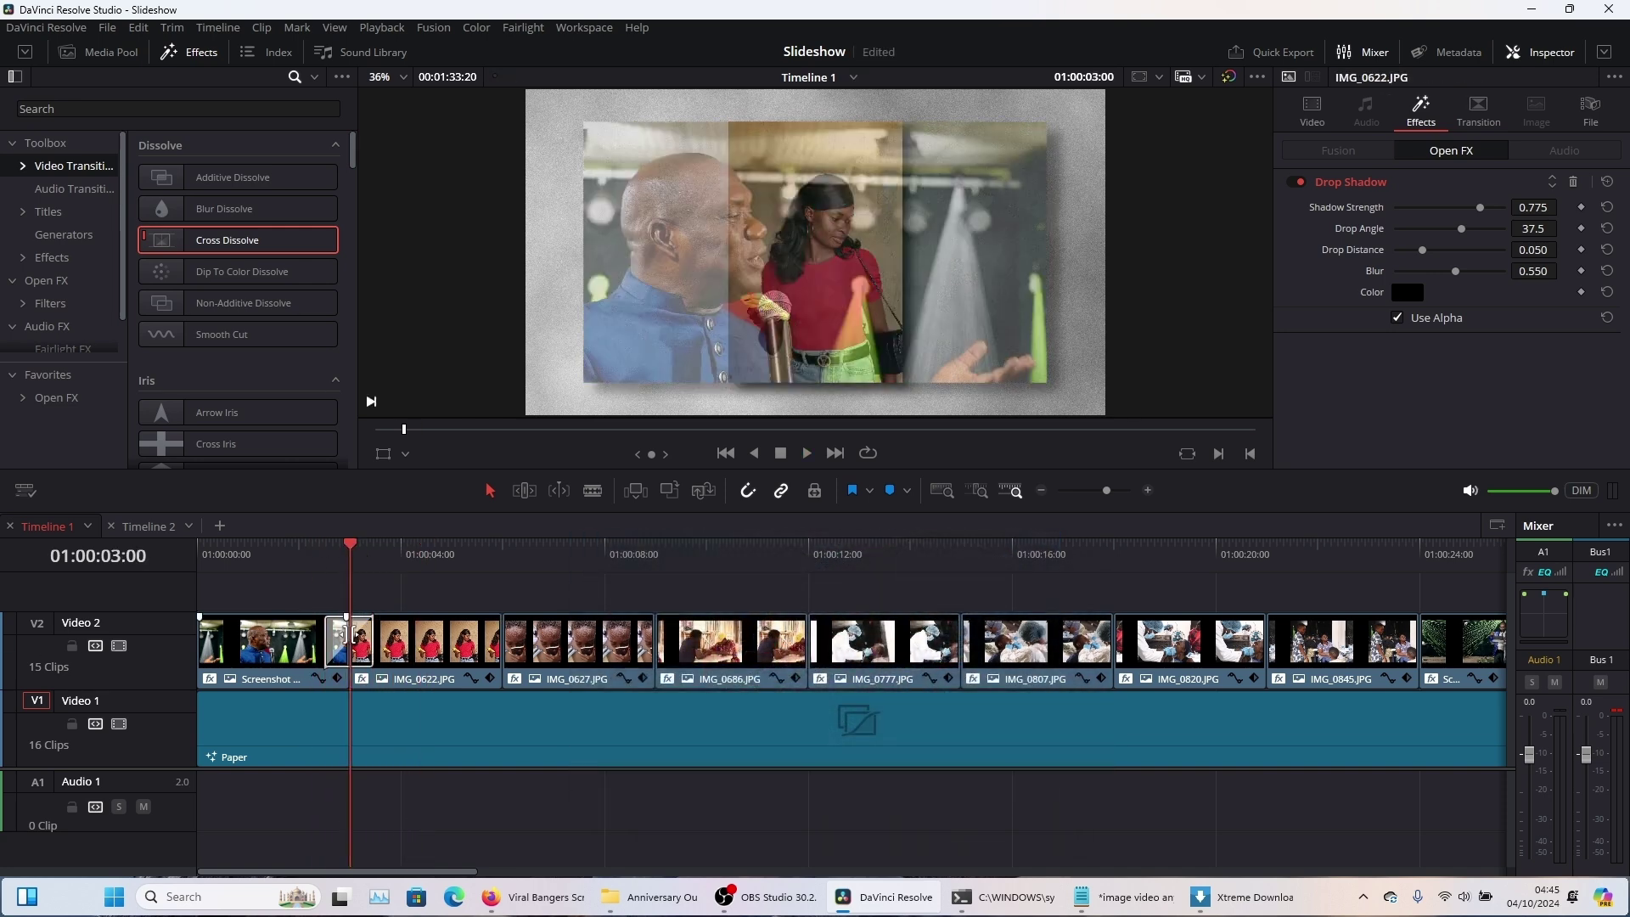
# Set the Cross Dissolve's duration to 0.3 seconds and play back the shortened transition.
pyautogui.click(367, 647)
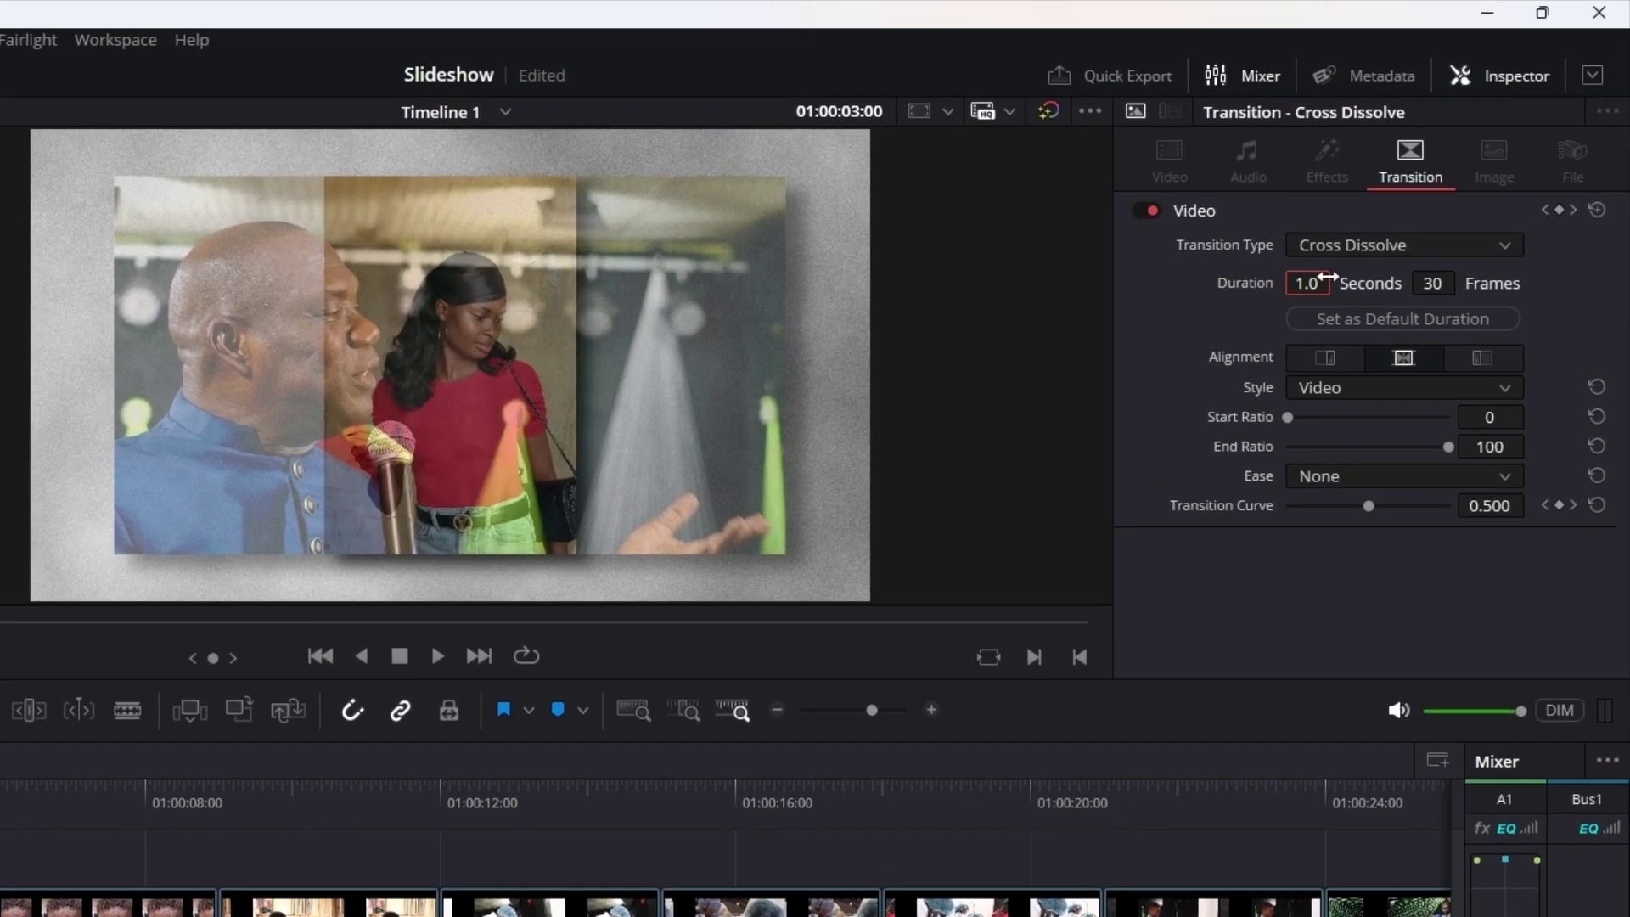
pyautogui.doubleClick(1416, 197)
pyautogui.write('0.3')
pyautogui.press('Return')
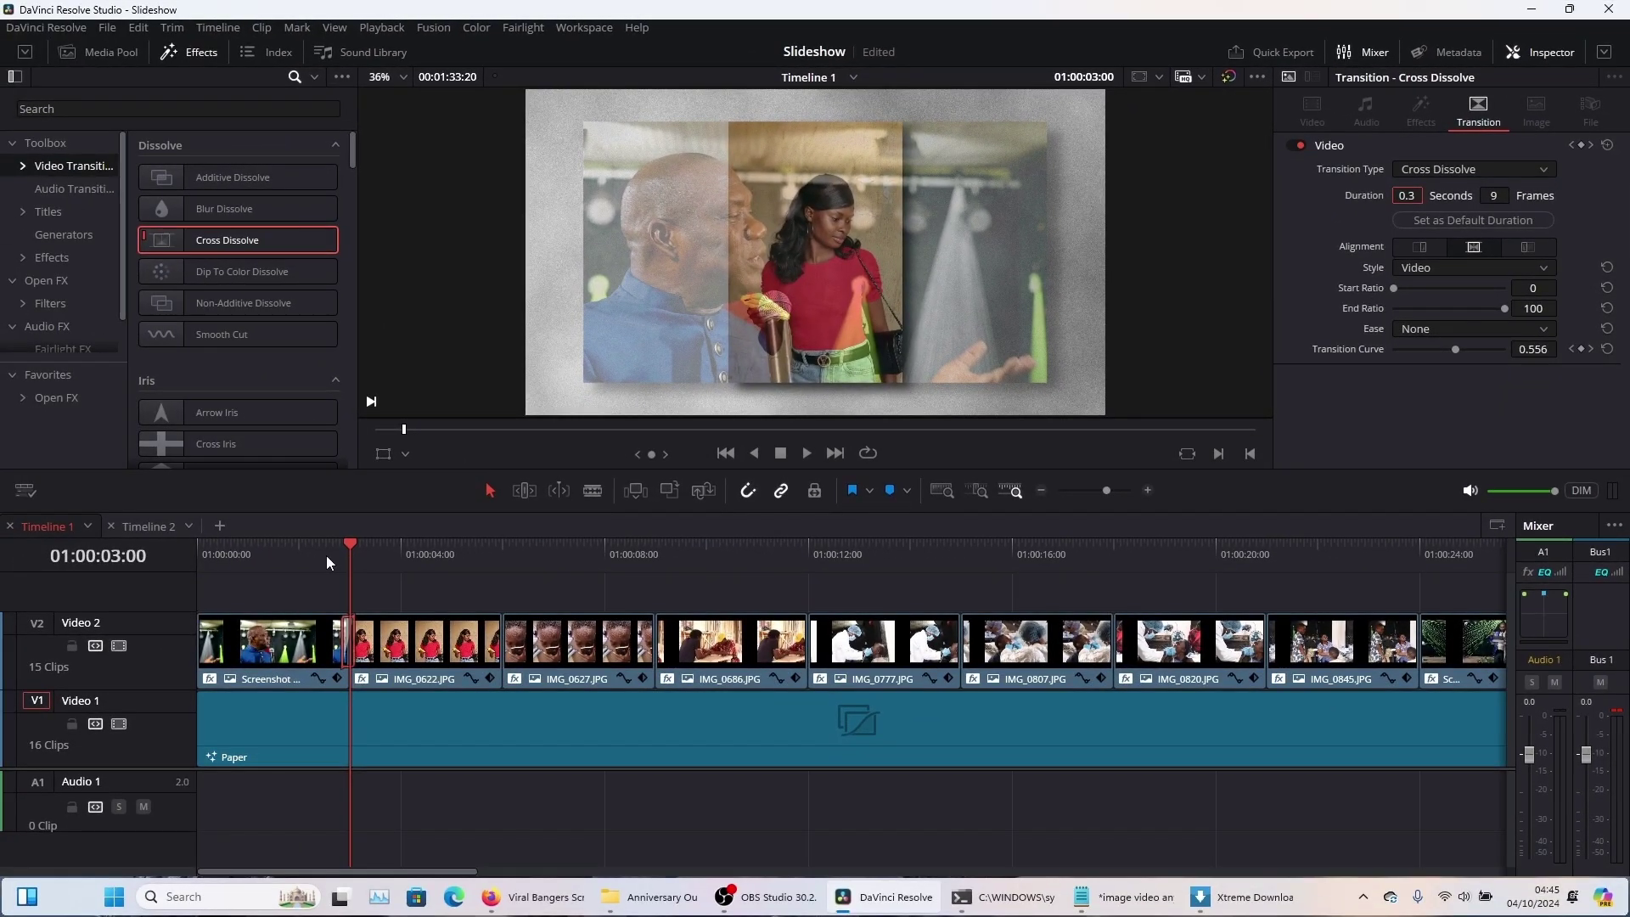
pyautogui.moveTo(326, 555); pyautogui.dragTo(343, 548)
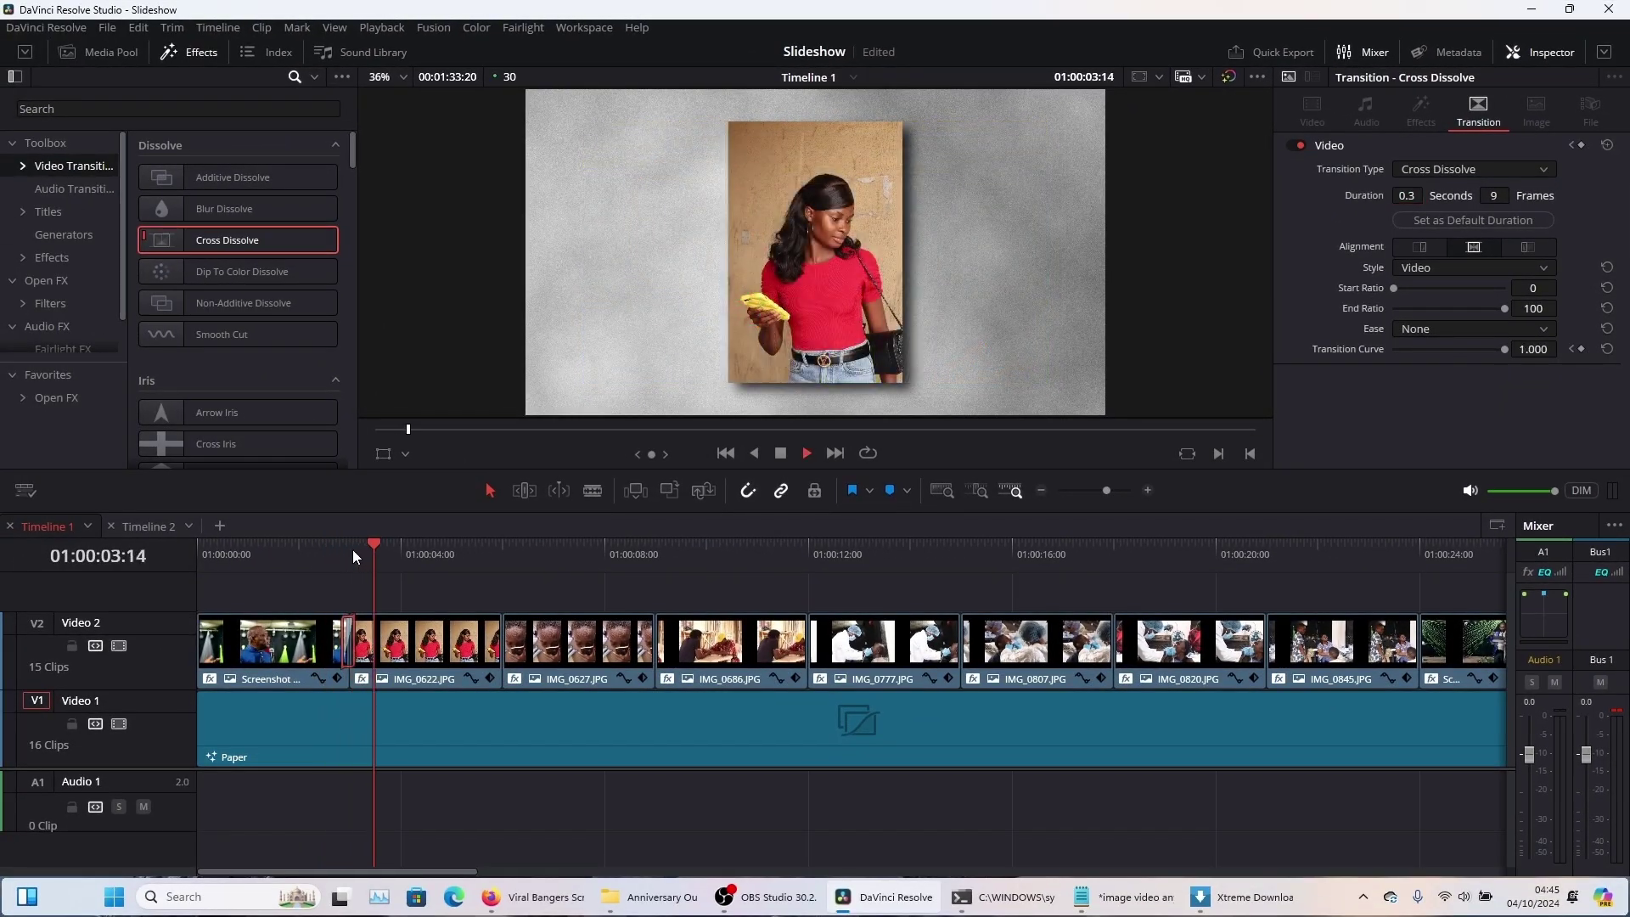
pyautogui.press('space')
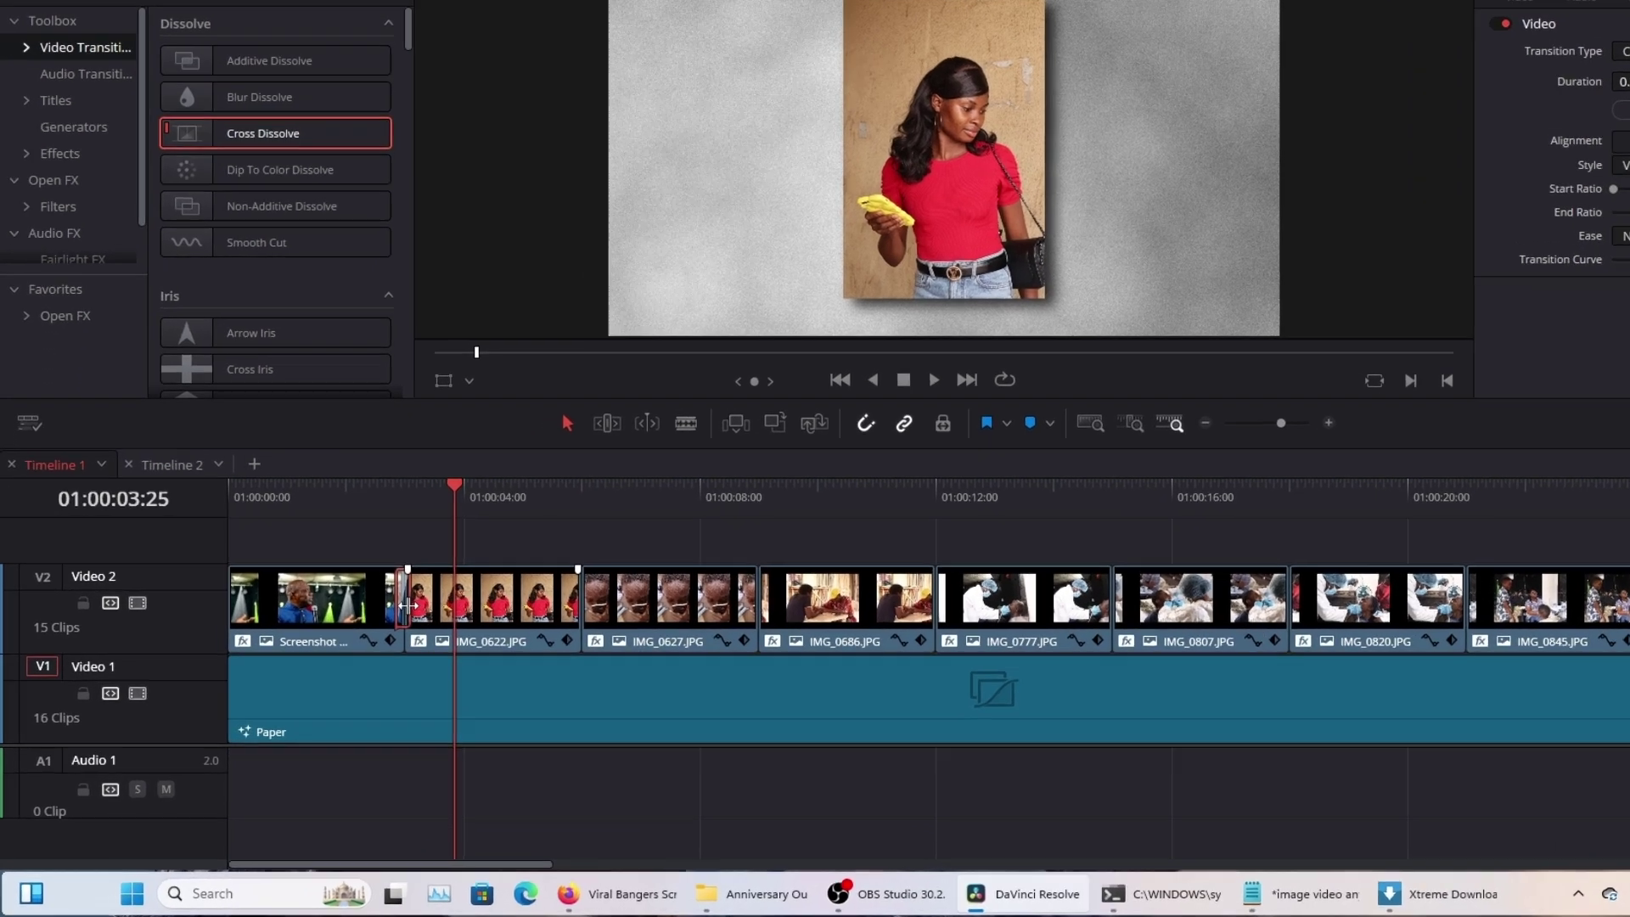
# Save the Cross Dissolve as a transition preset named 'Cross Dissolve .3'.
pyautogui.rightClick(343, 646)
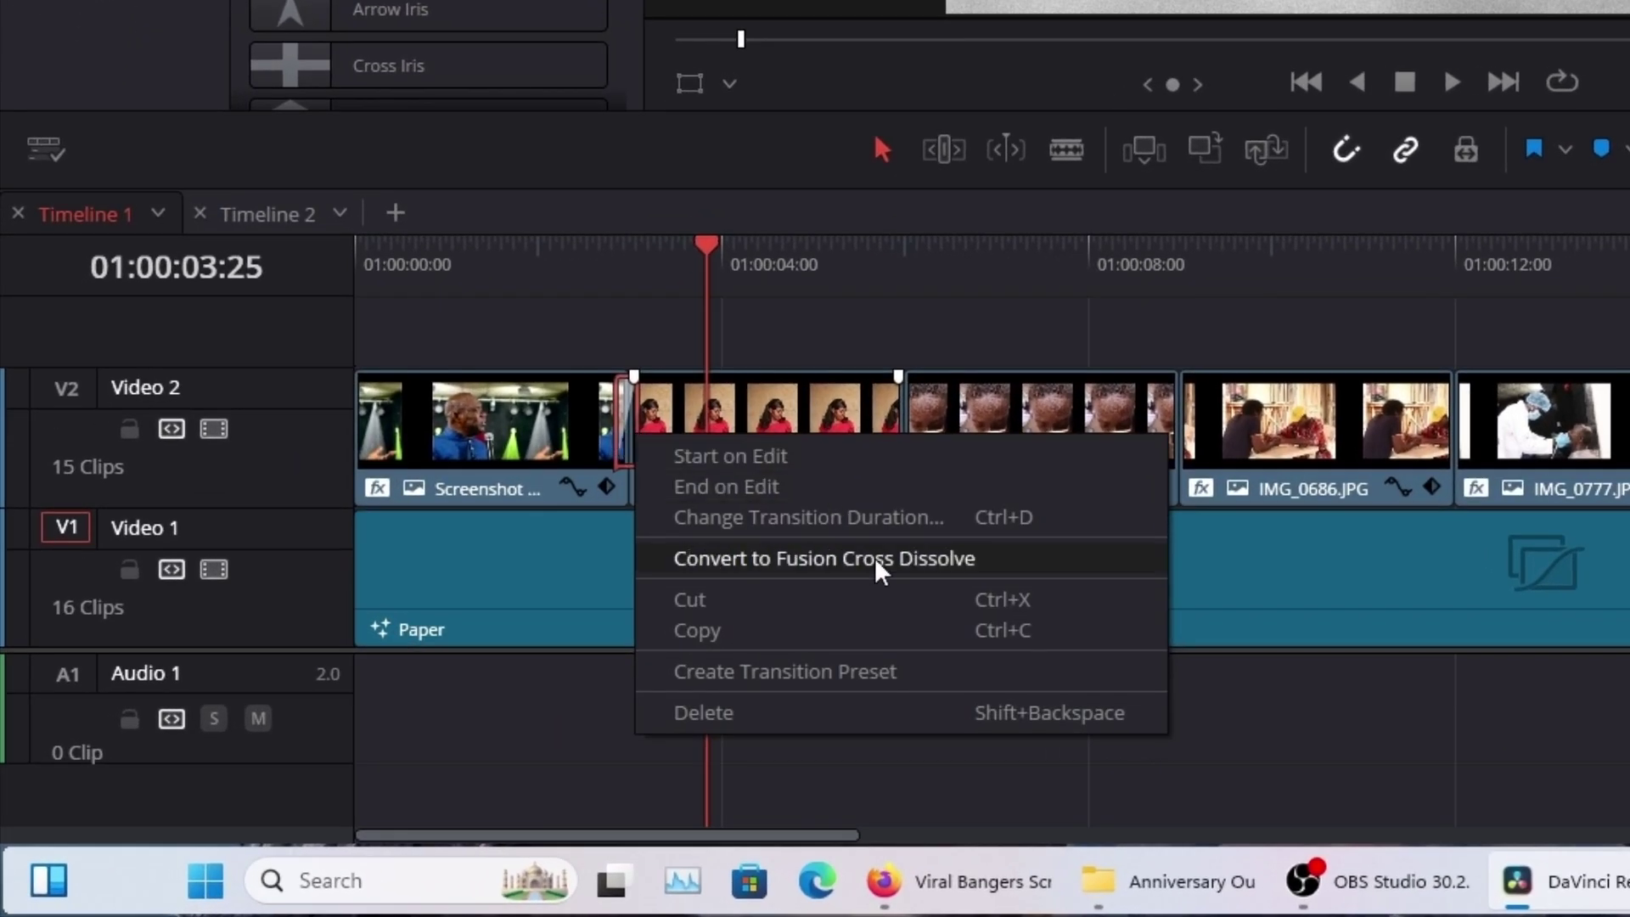
pyautogui.click(860, 672)
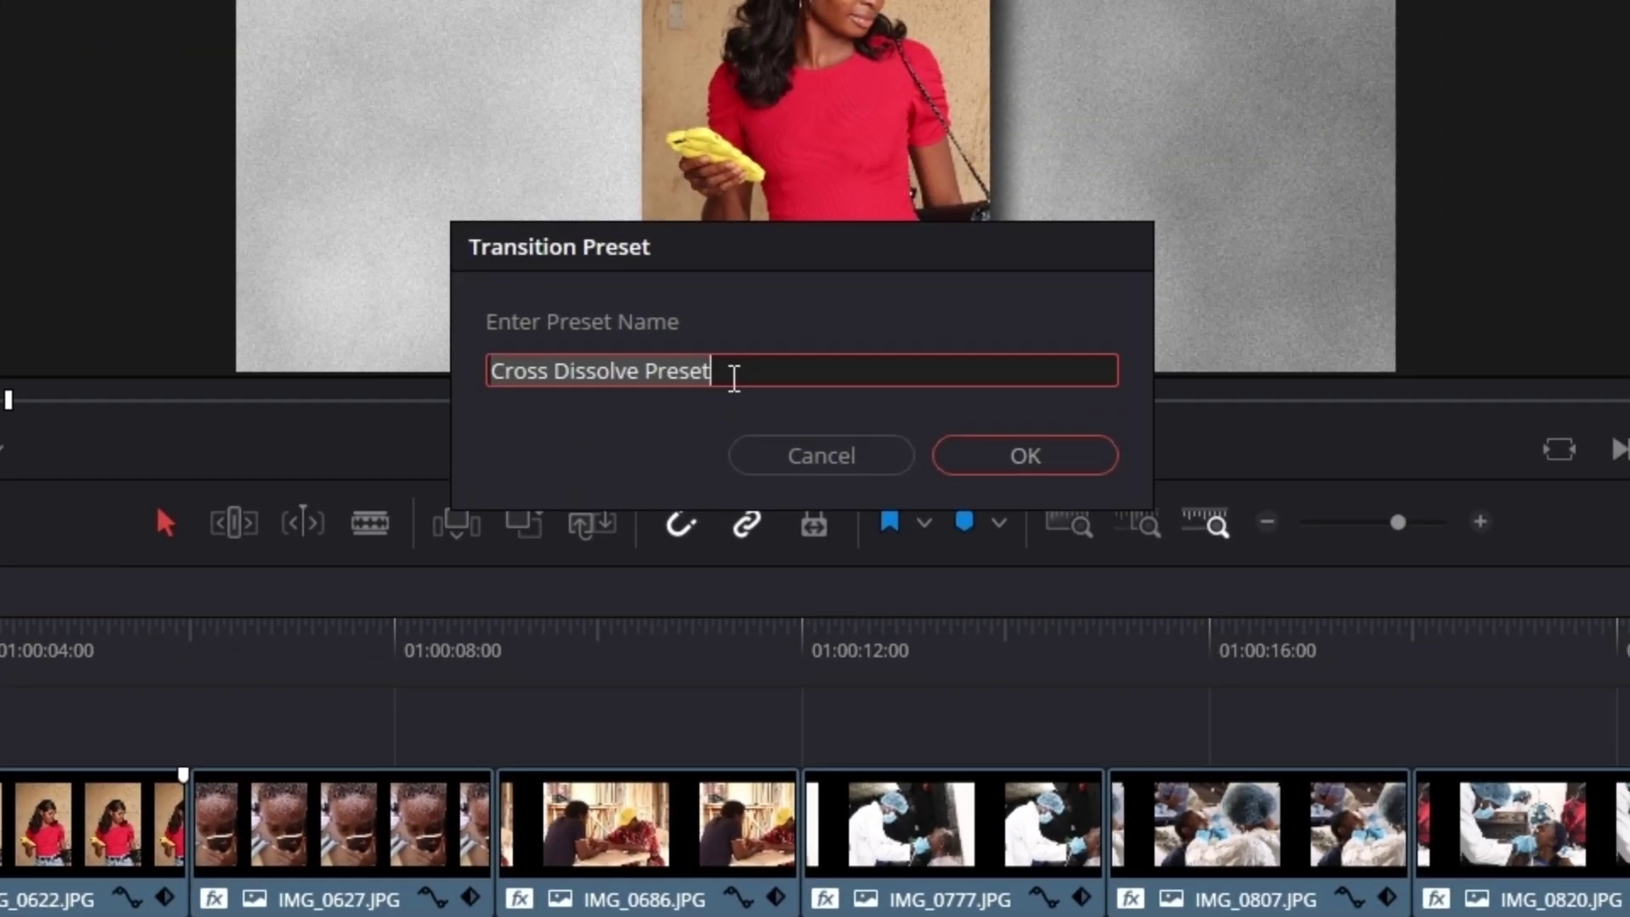
pyautogui.click(763, 377)
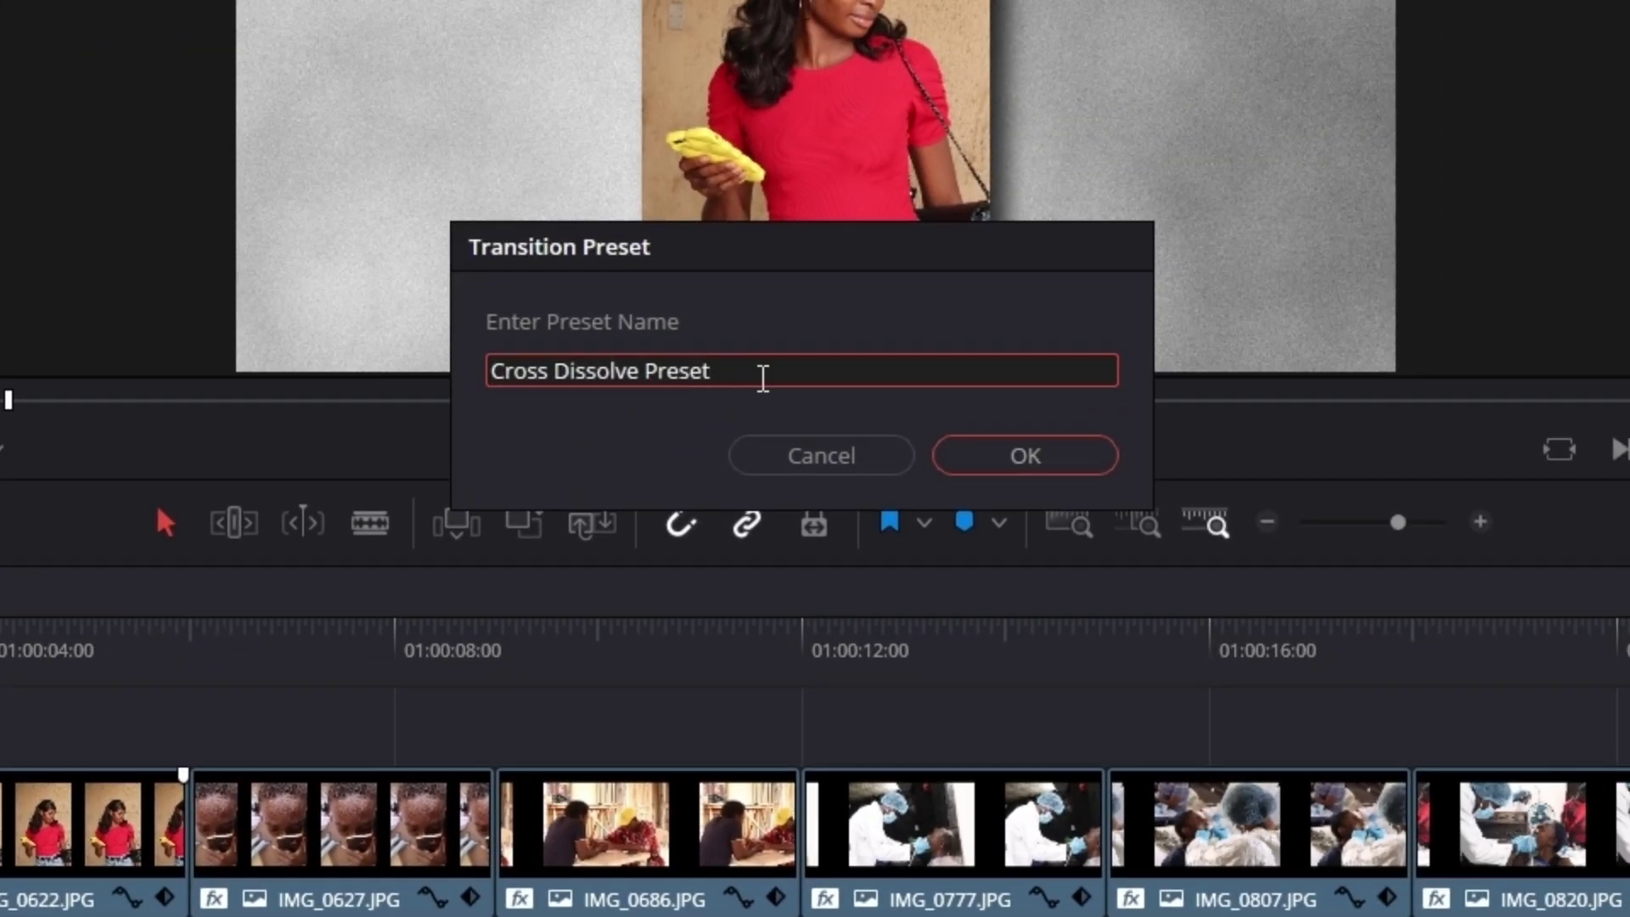
pyautogui.press('BackSpace')
pyautogui.press('BackSpace')
pyautogui.press('BackSpace')
pyautogui.press('BackSpace')
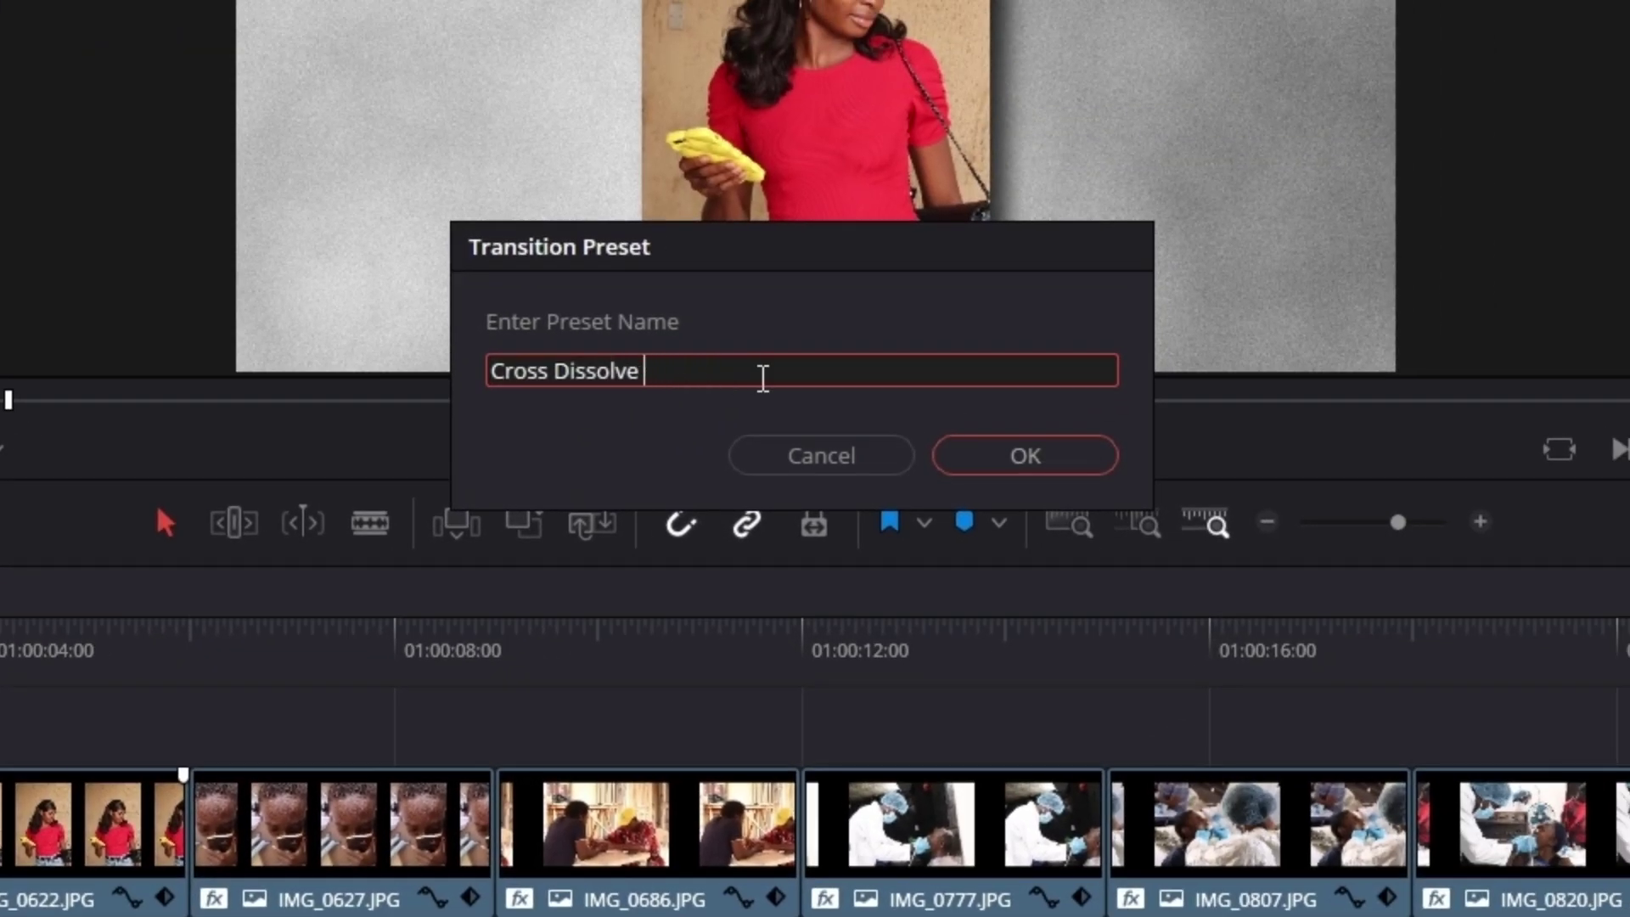
pyautogui.write('.3')
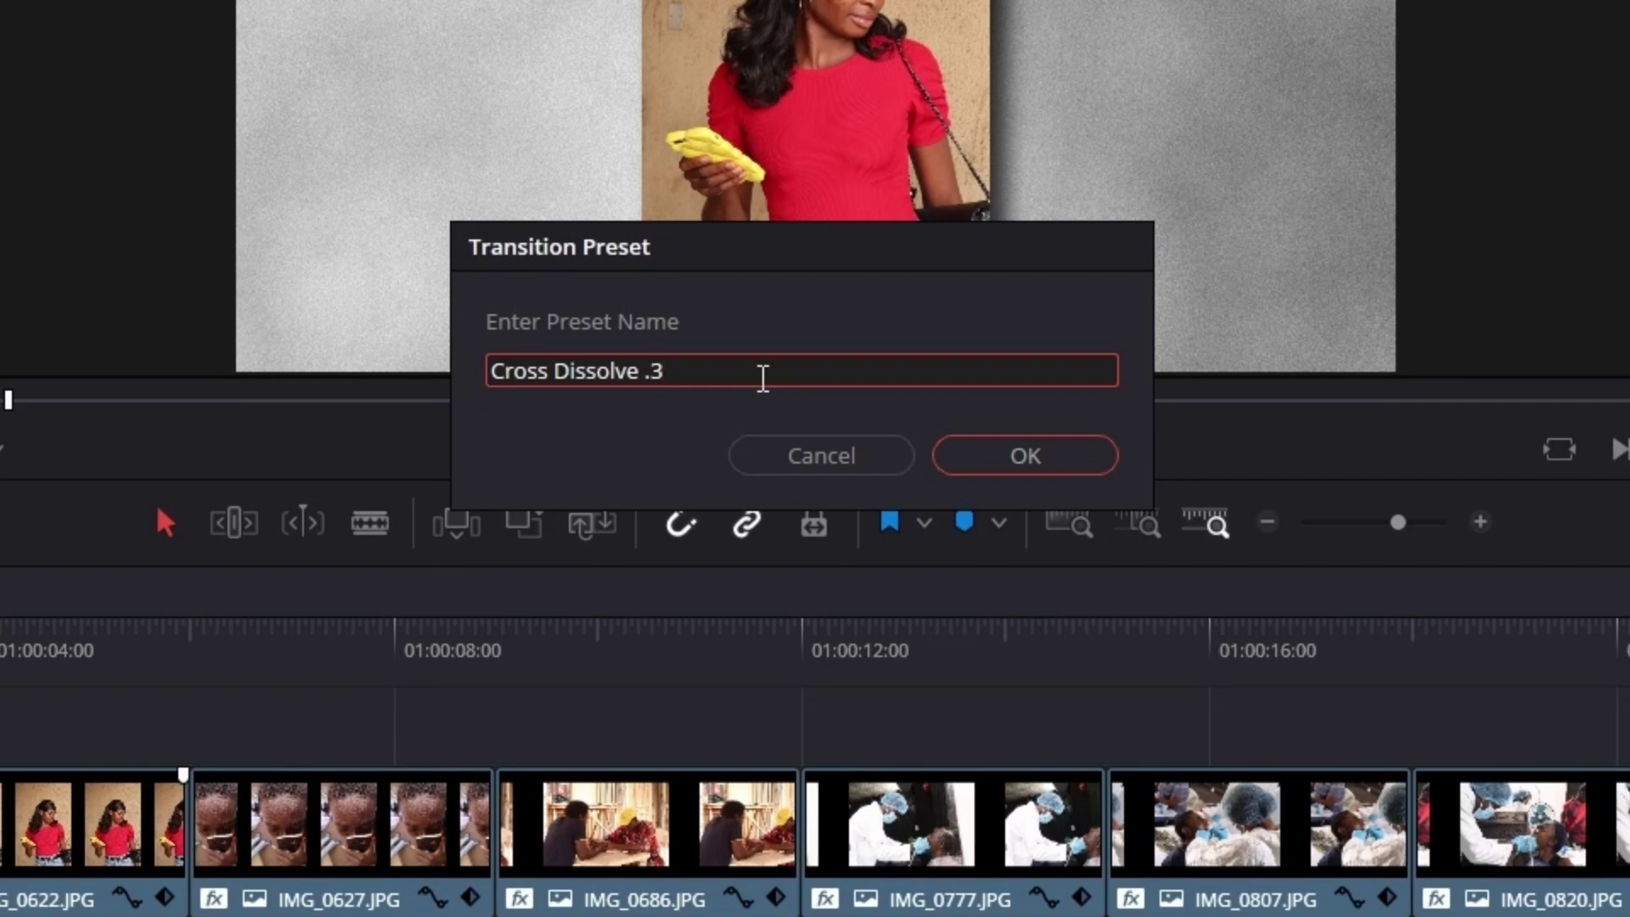
pyautogui.press('Return')
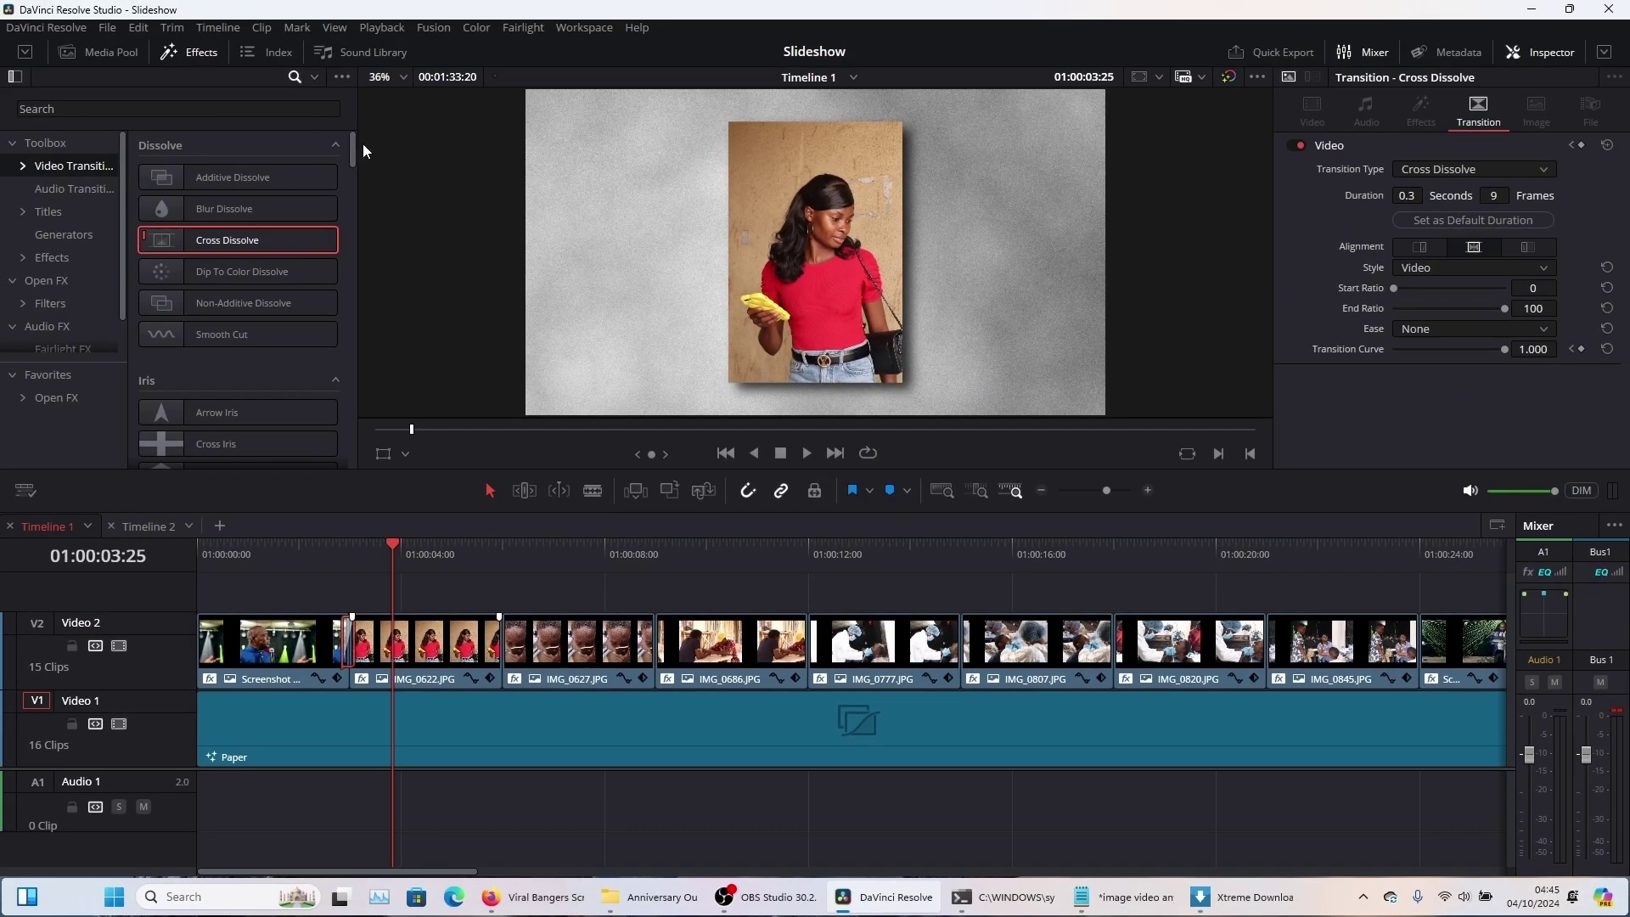
# Select all Video 2 photos, add Cross Dissolve .3 to their edit points, and preview.
pyautogui.moveTo(354, 144); pyautogui.dragTo(362, 237)
pyautogui.moveTo(543, 355); pyautogui.dragTo(528, 405)
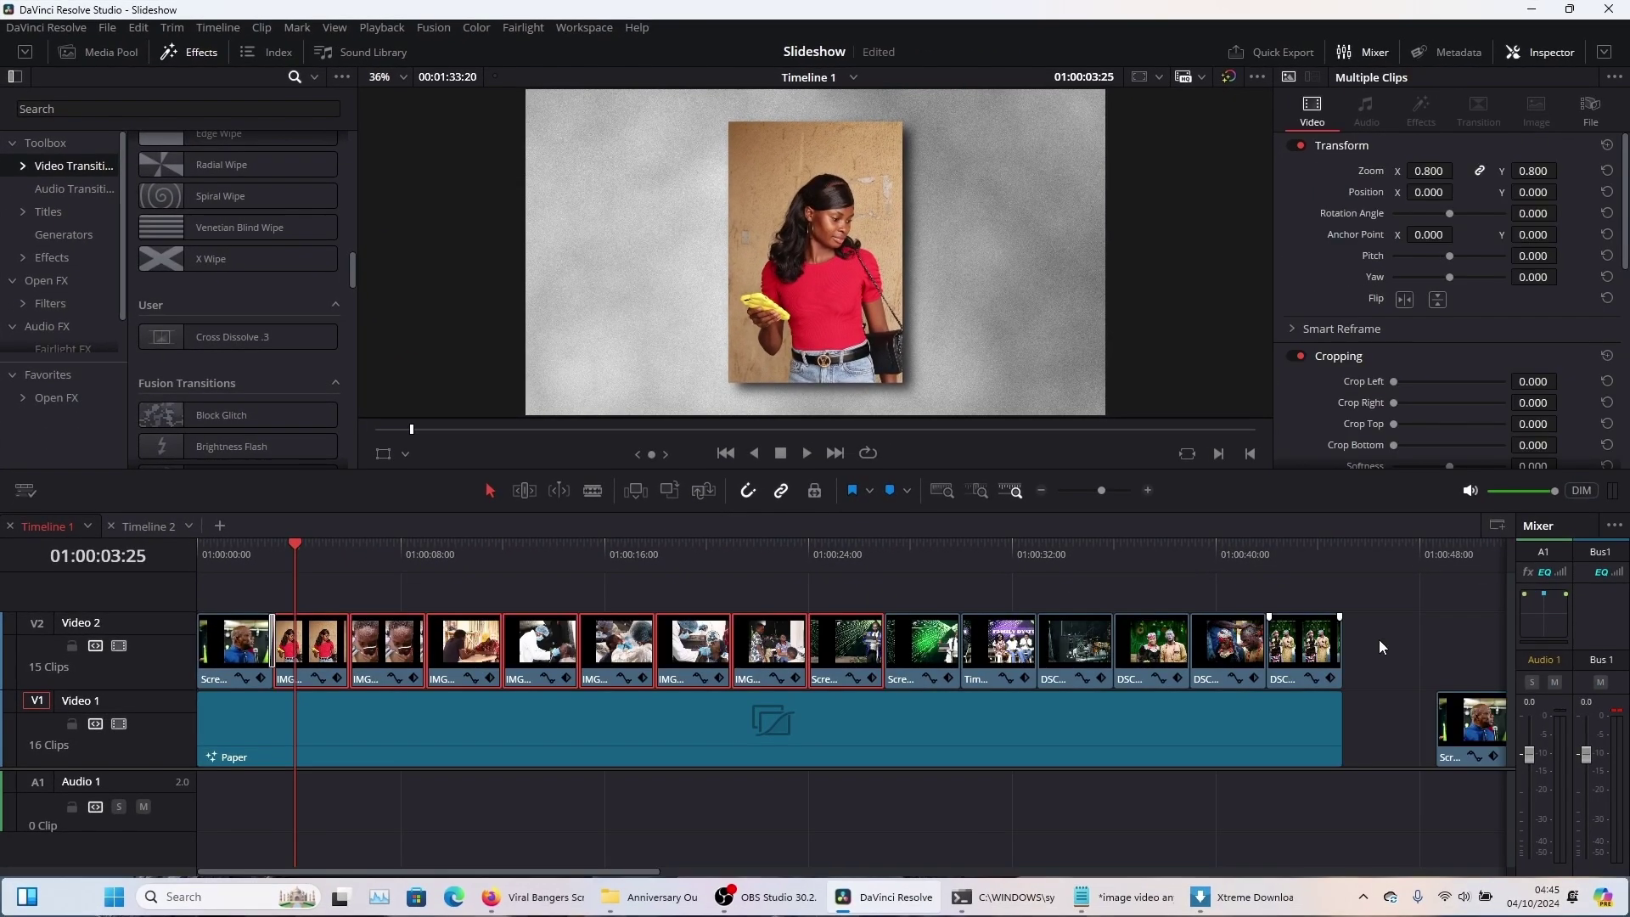
pyautogui.moveTo(1378, 639); pyautogui.dragTo(327, 655)
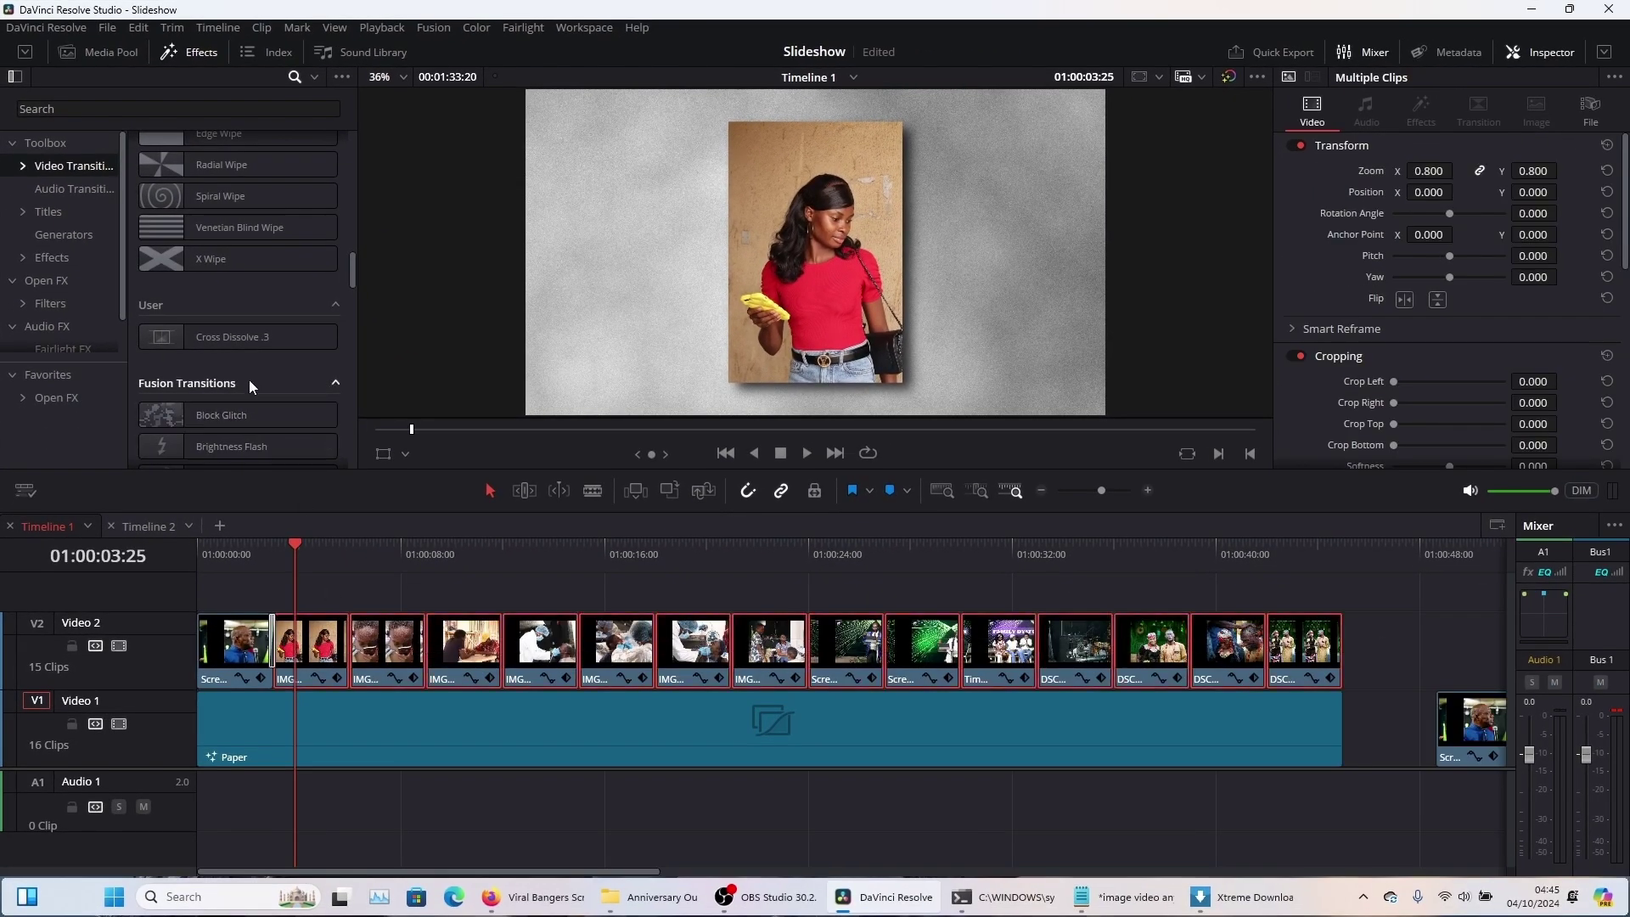
pyautogui.rightClick(227, 343)
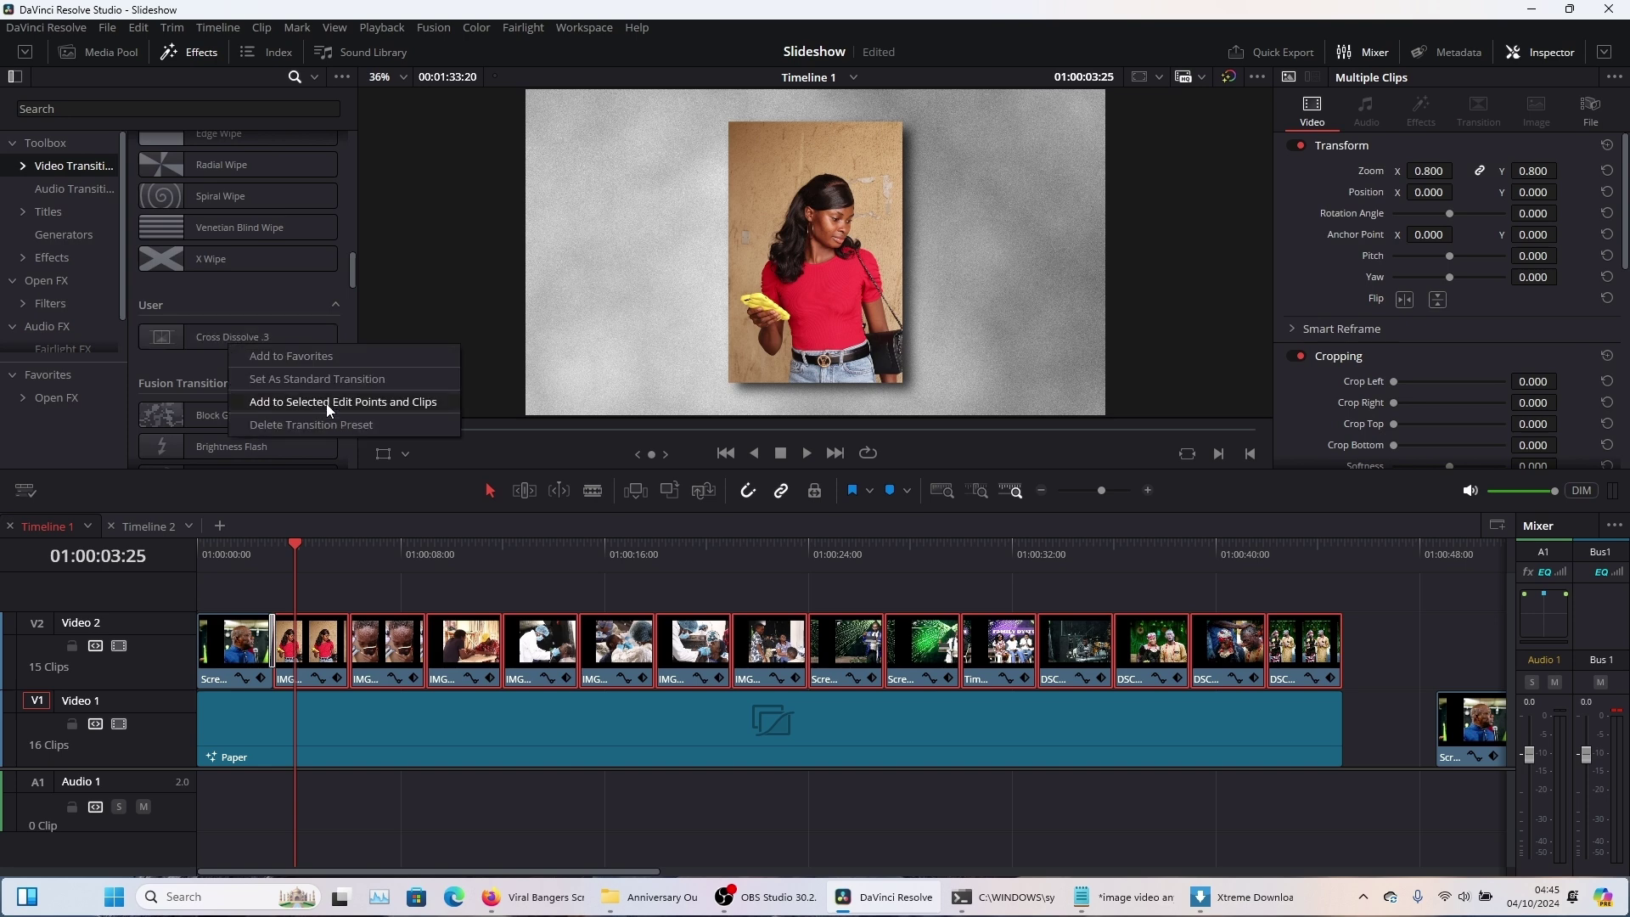
pyautogui.click(393, 400)
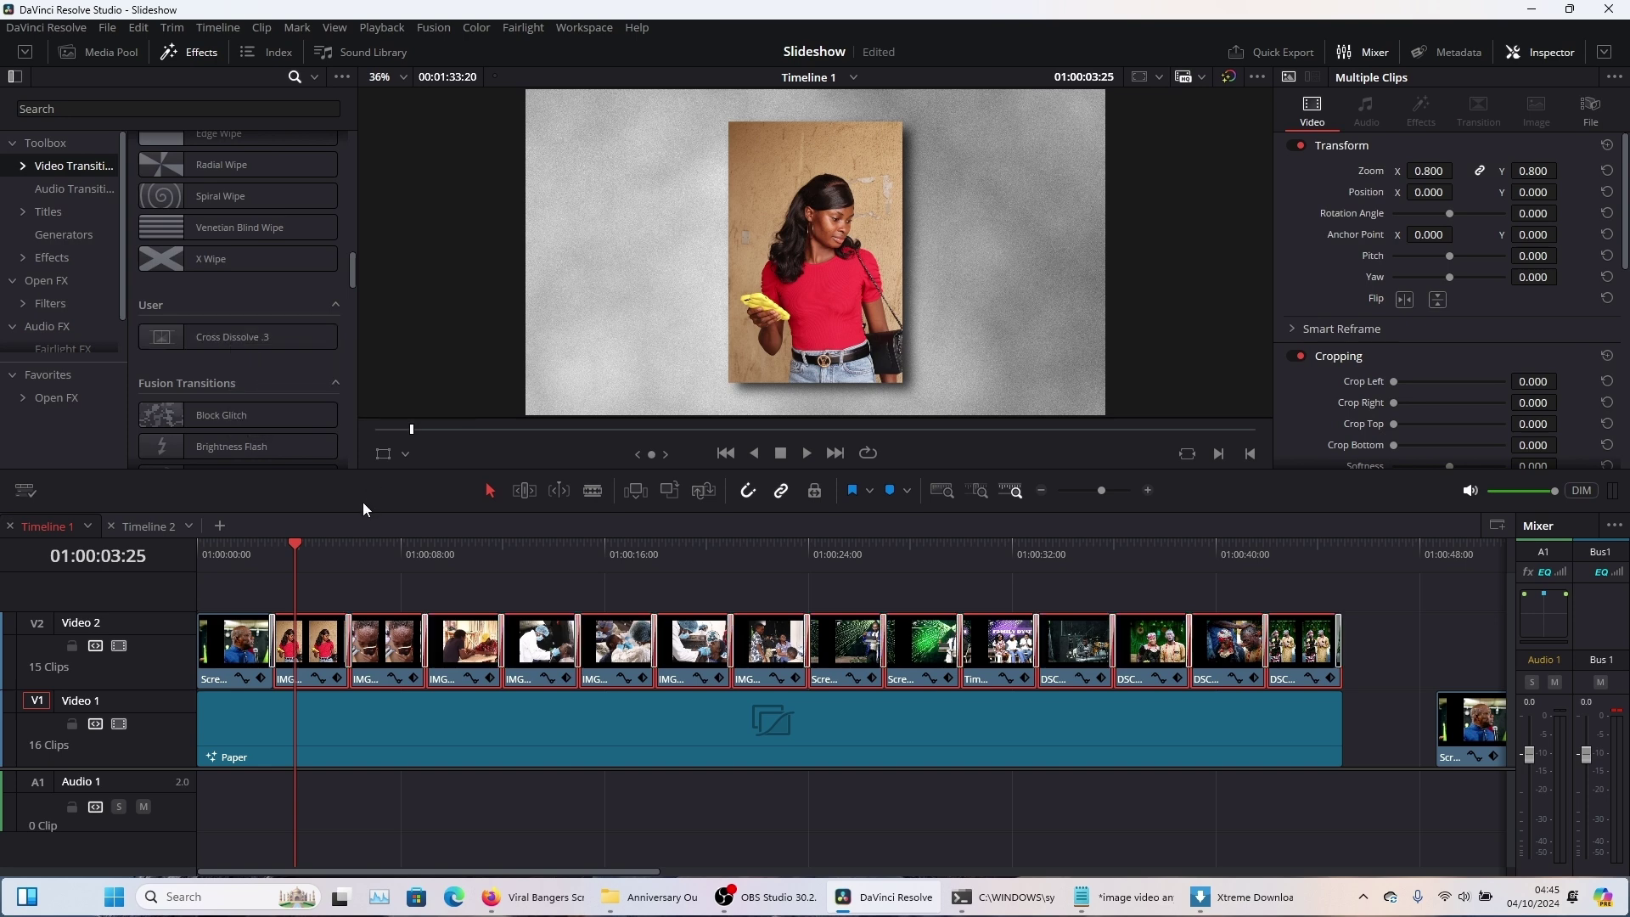
pyautogui.click(328, 542)
pyautogui.press('space')
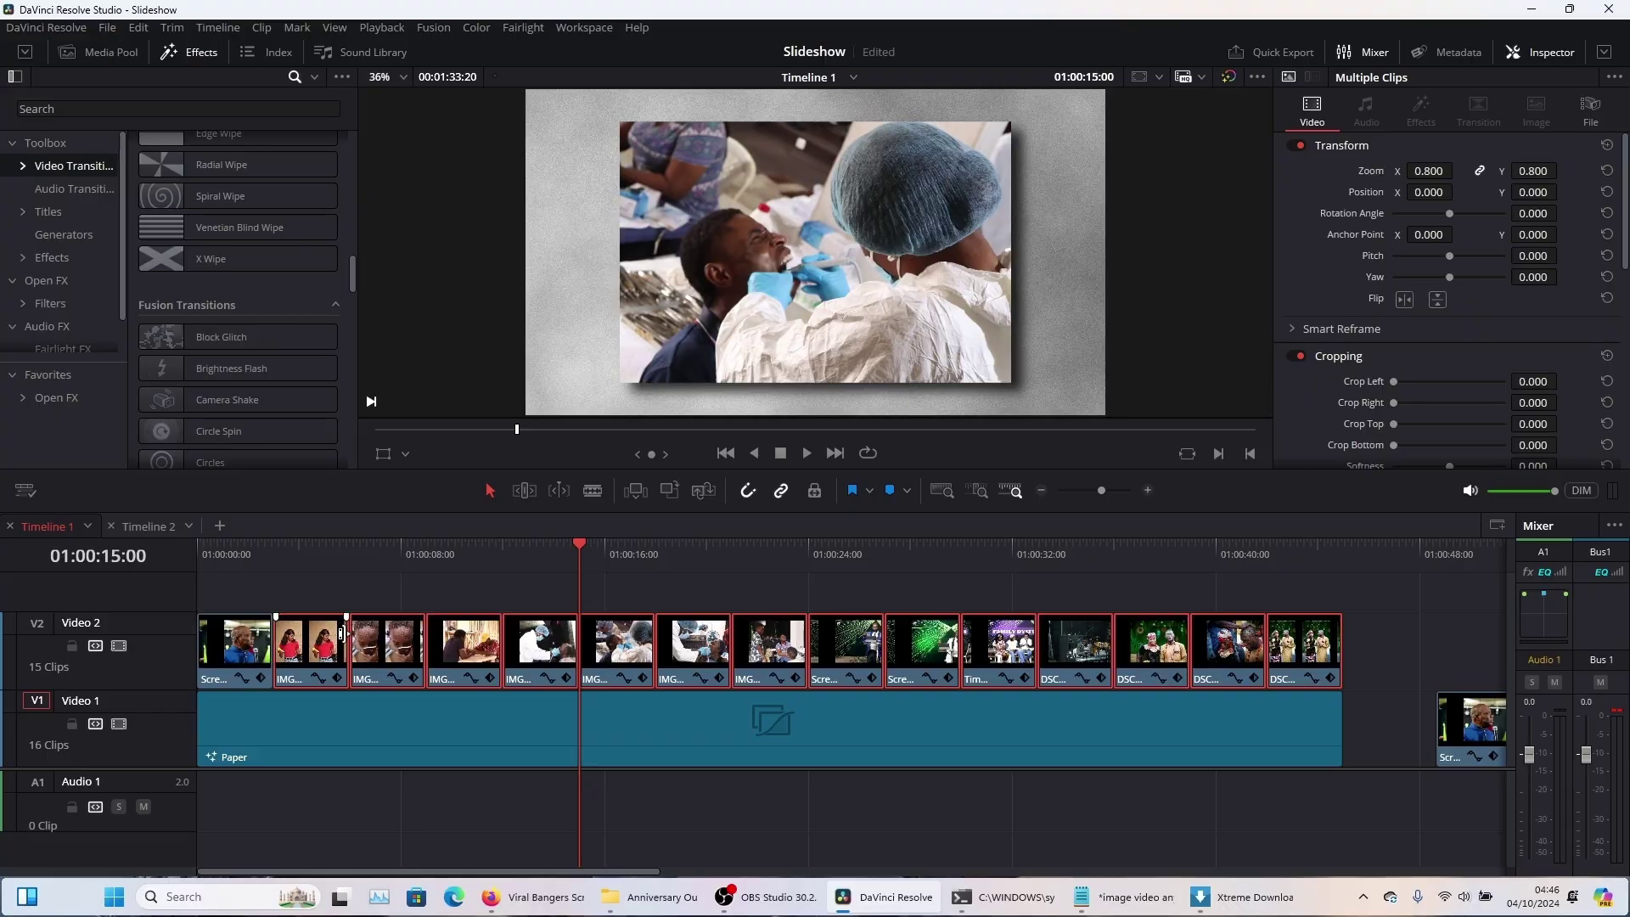
# Add Non-Additive Dissolve to the selected Video 2 edit points and play from 01:00:05:02.
pyautogui.moveTo(351, 277); pyautogui.dragTo(352, 136)
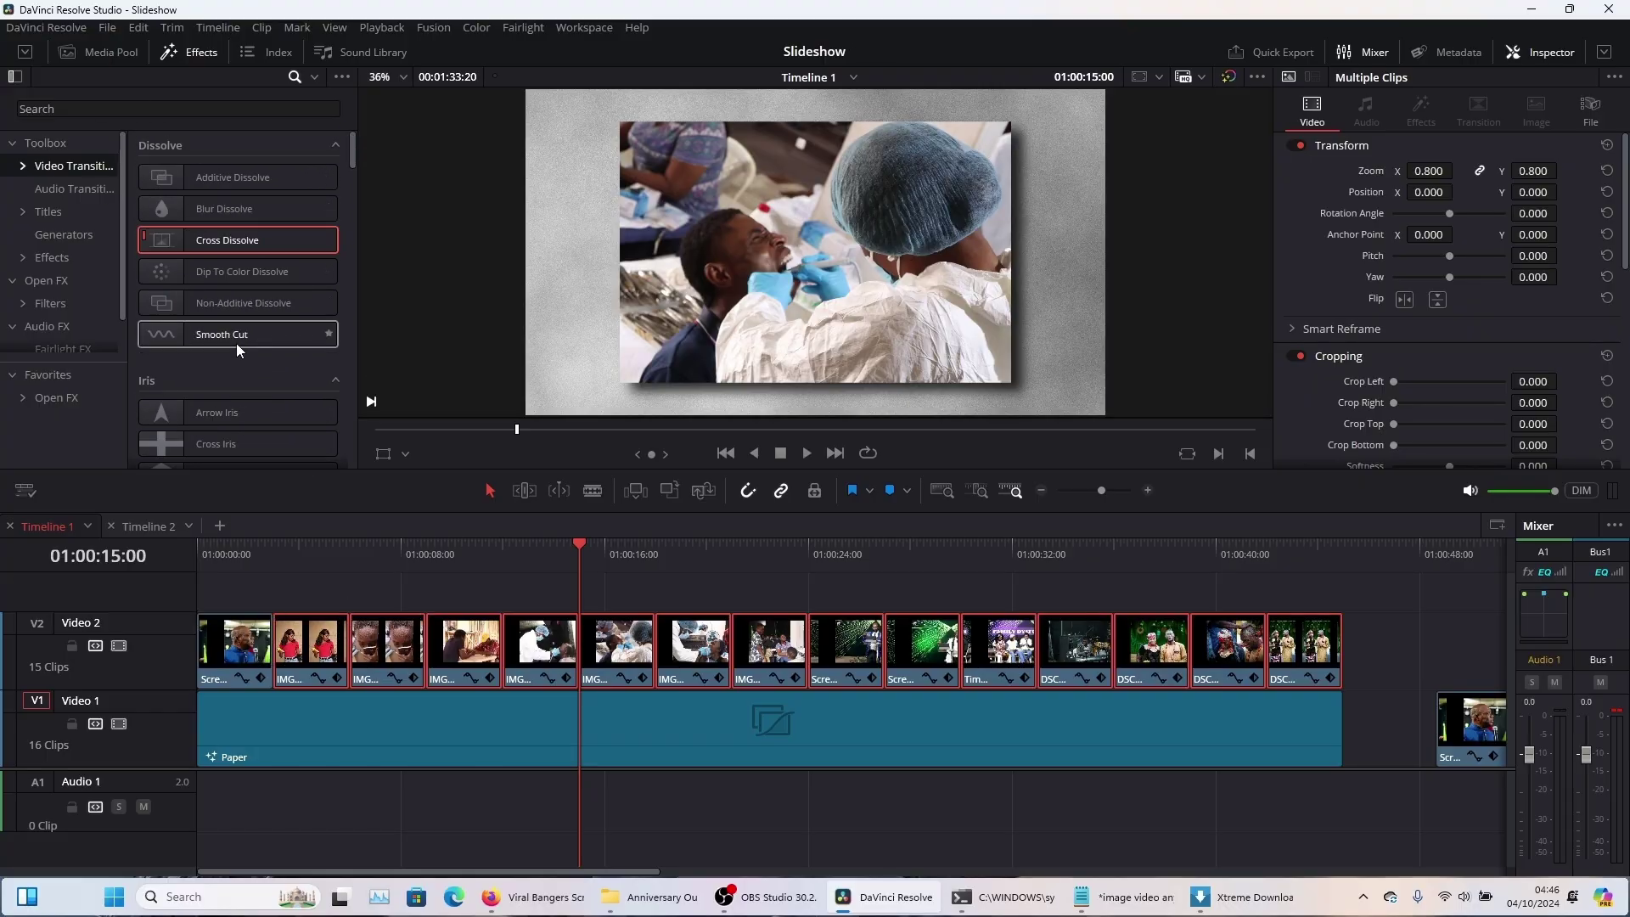
pyautogui.click(219, 306)
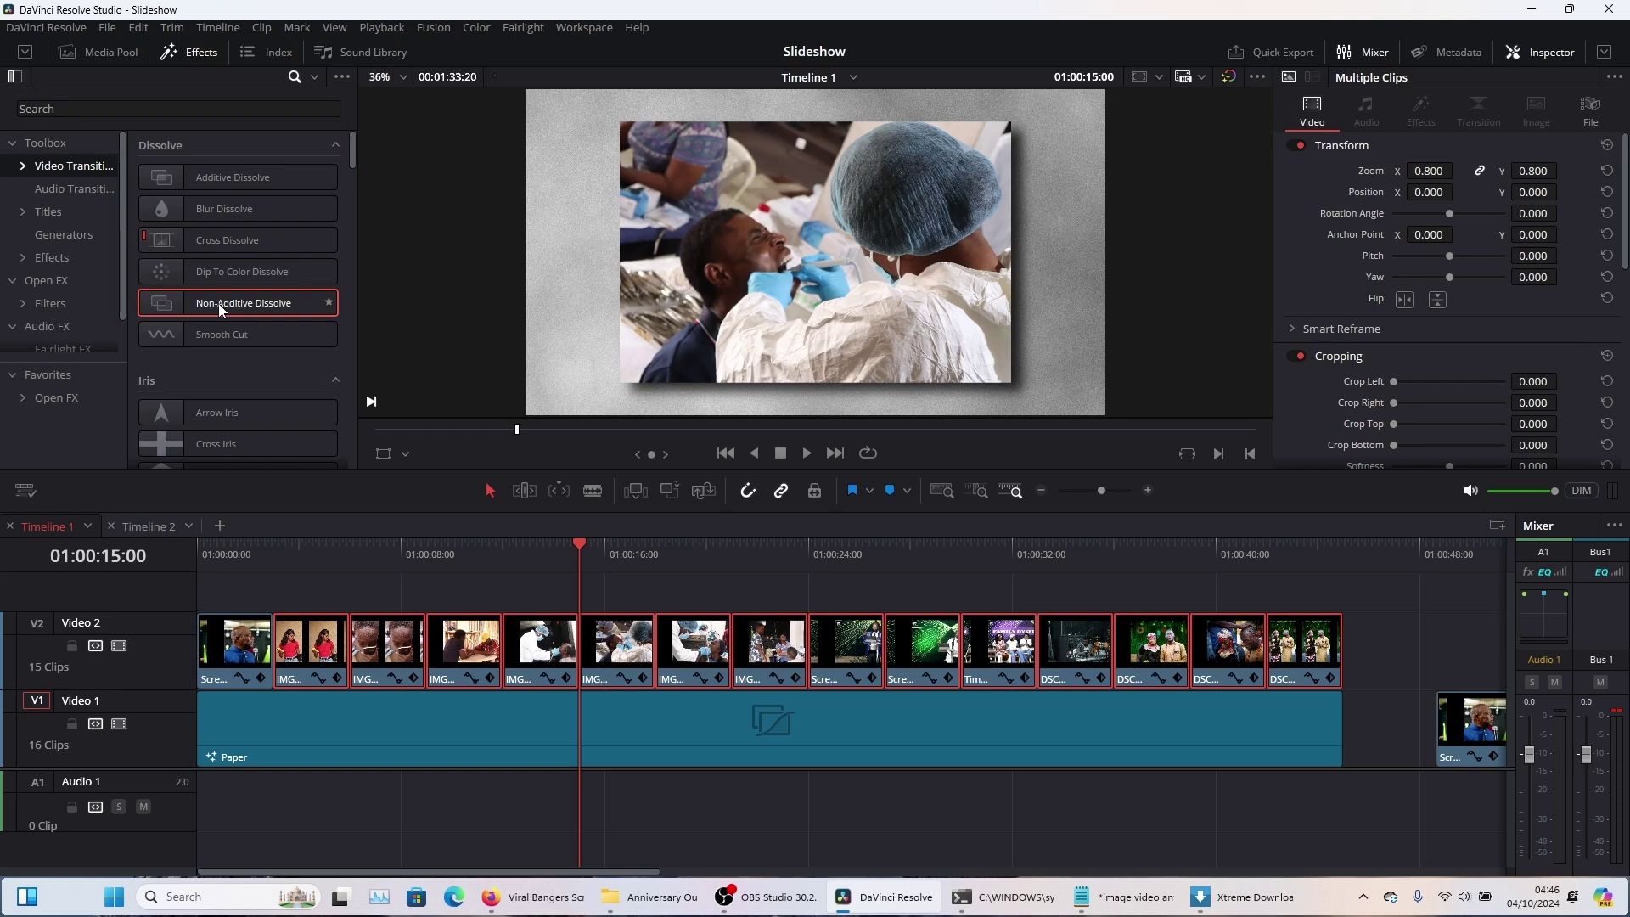
pyautogui.rightClick(217, 303)
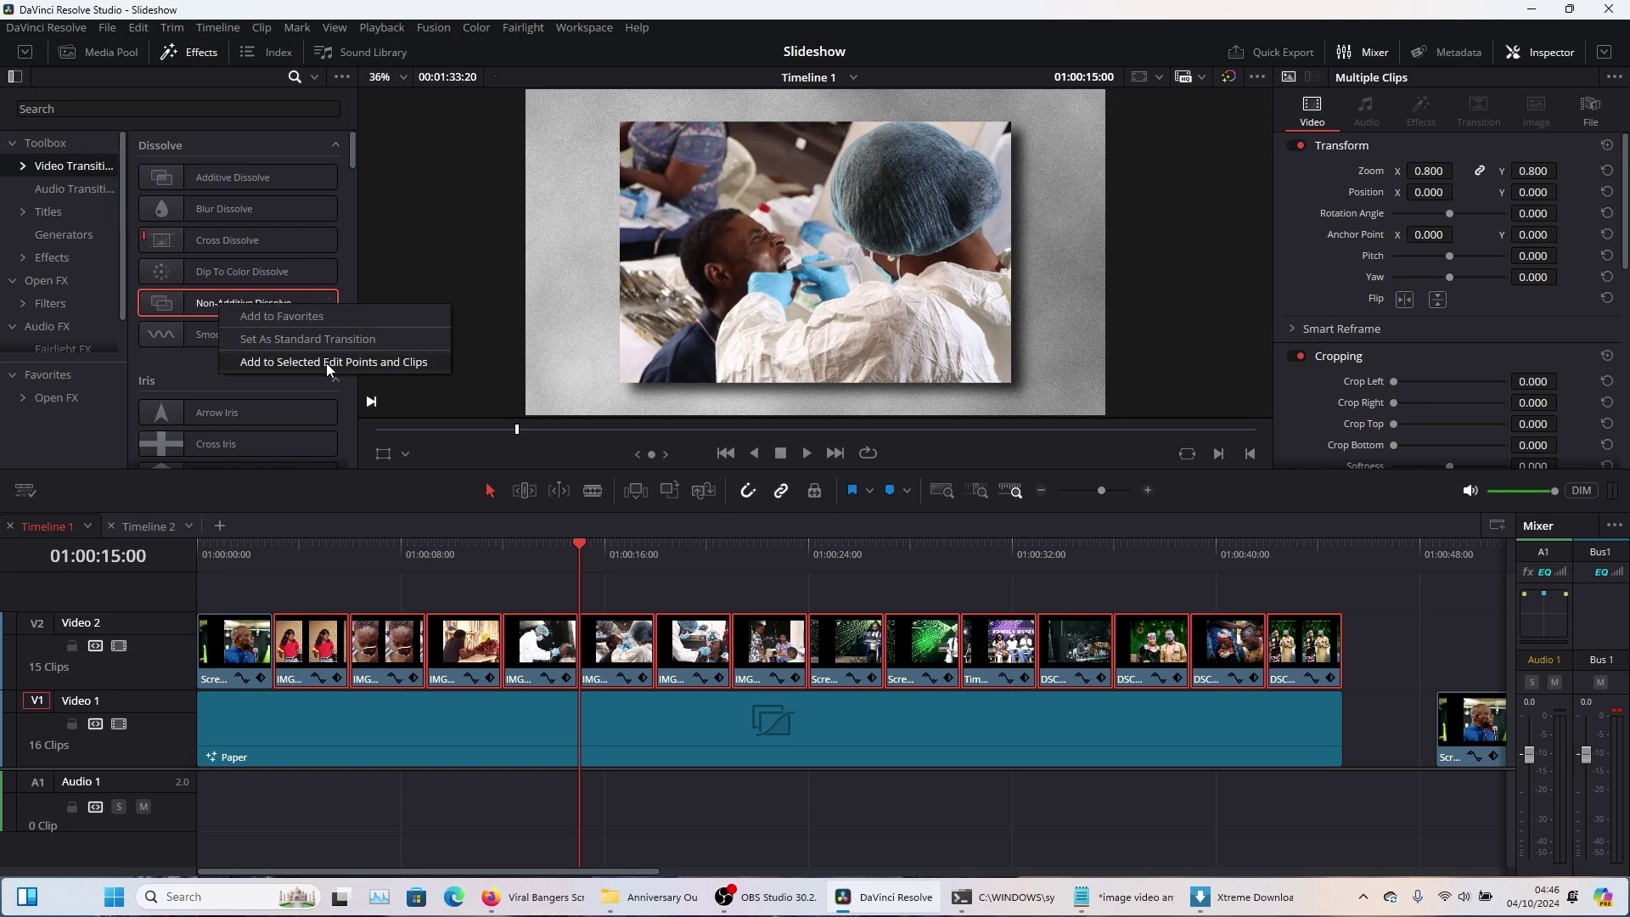
pyautogui.click(326, 363)
pyautogui.click(326, 553)
pyautogui.press('space')
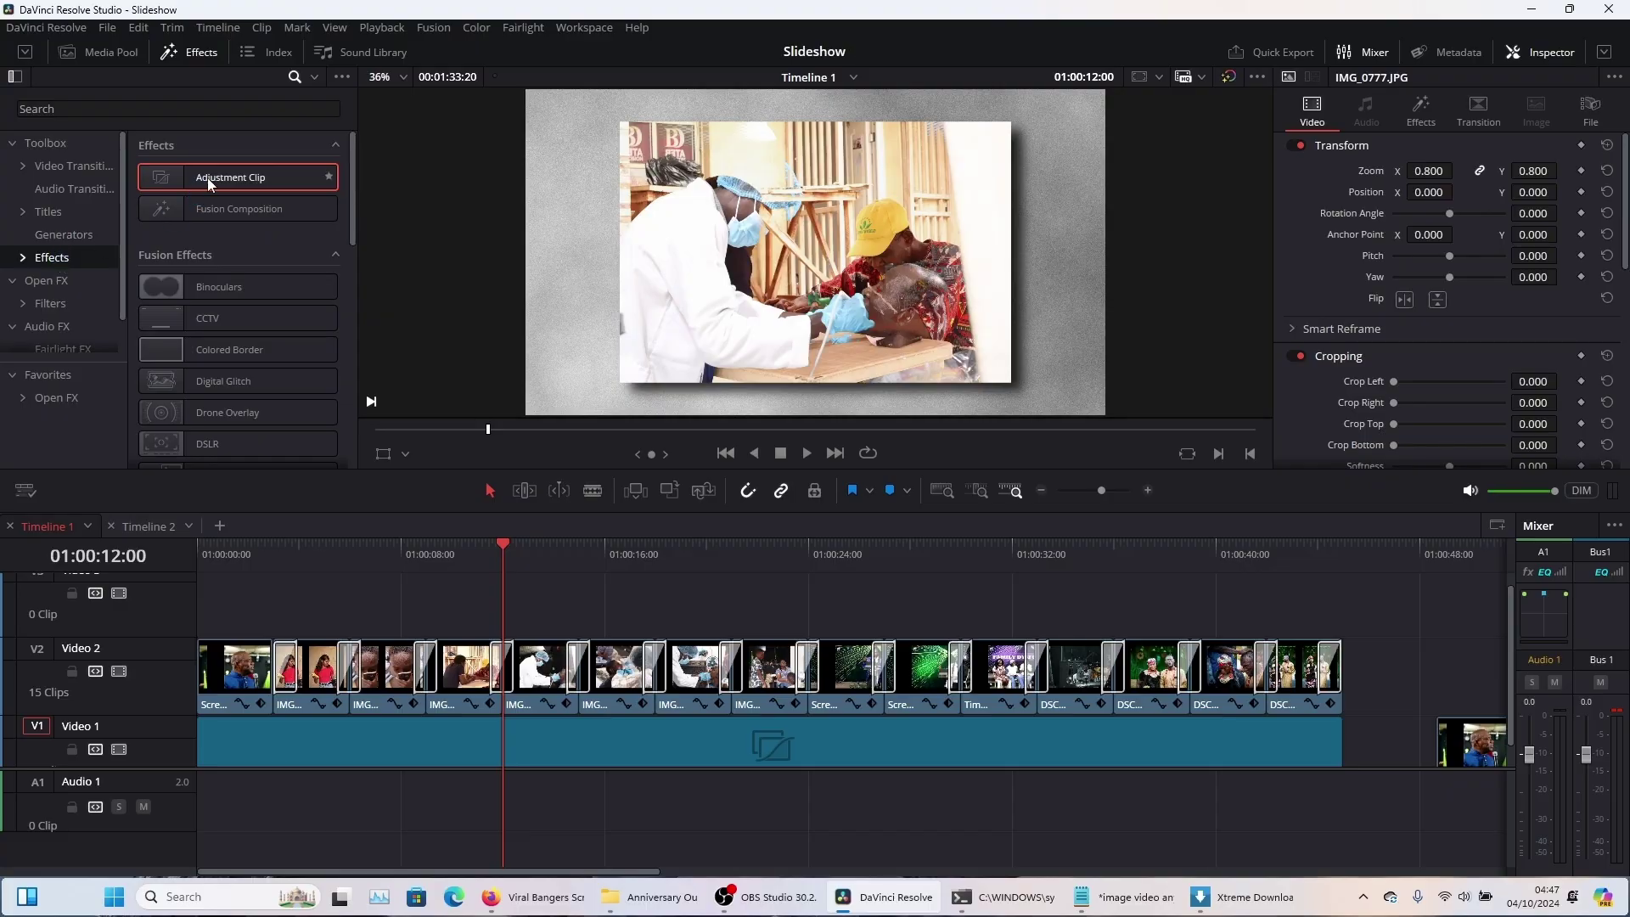
# Place an Adjustment Clip on Video 3 and keyframe its zoom from 1.0 to 1.2 at 01:00:12:00.
pyautogui.moveTo(207, 176); pyautogui.dragTo(742, 606)
pyautogui.click(546, 606)
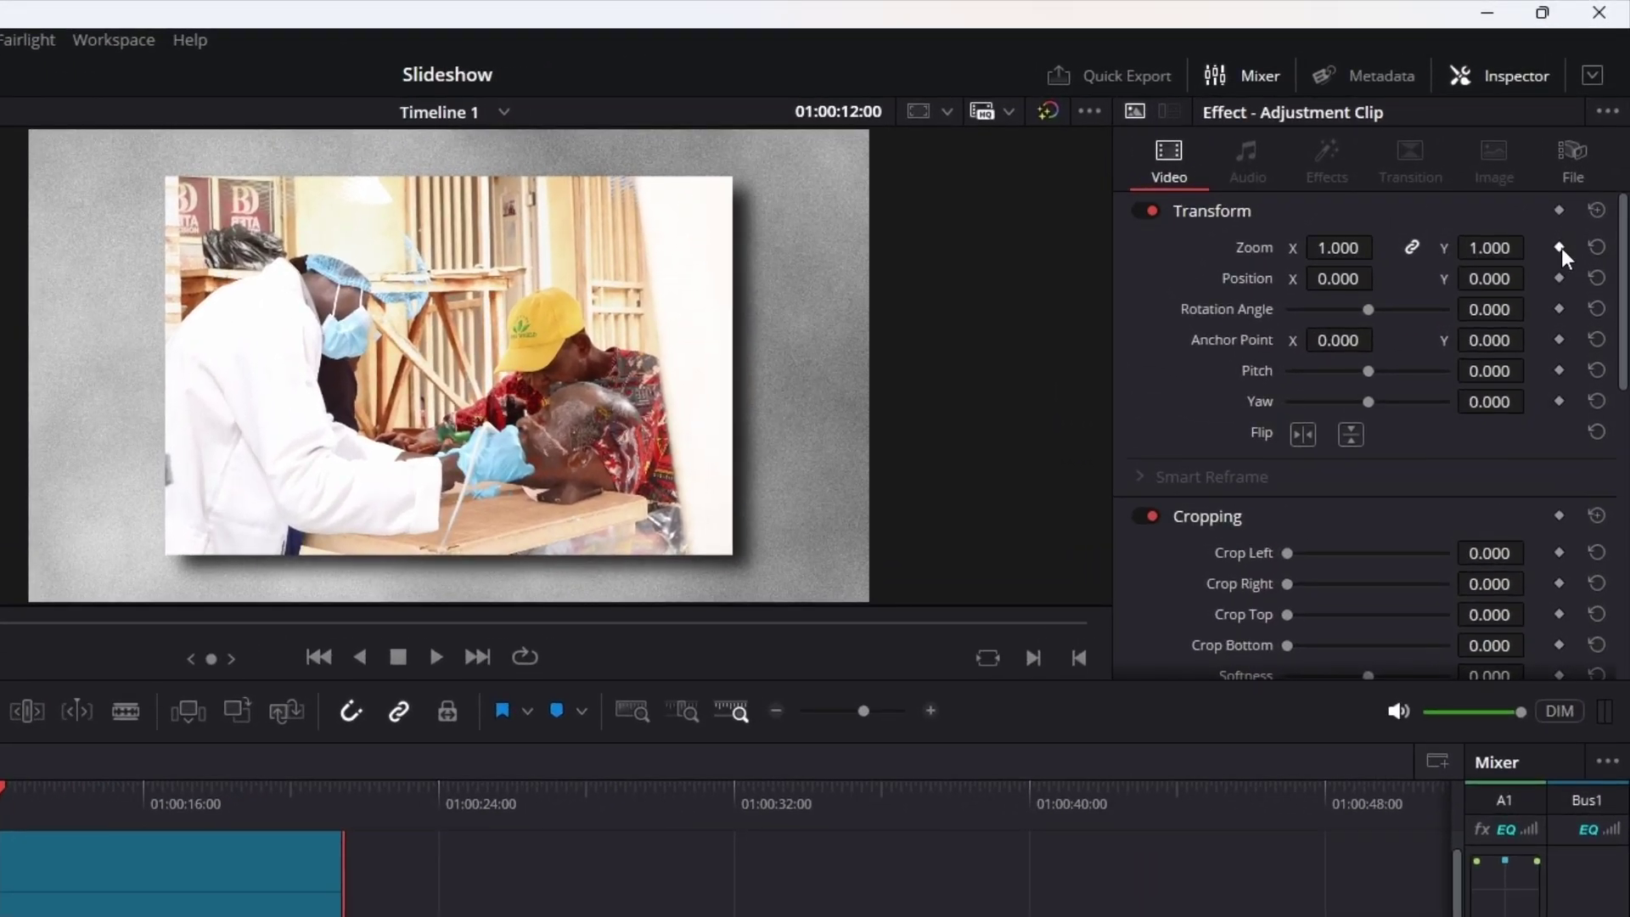
pyautogui.click(1559, 247)
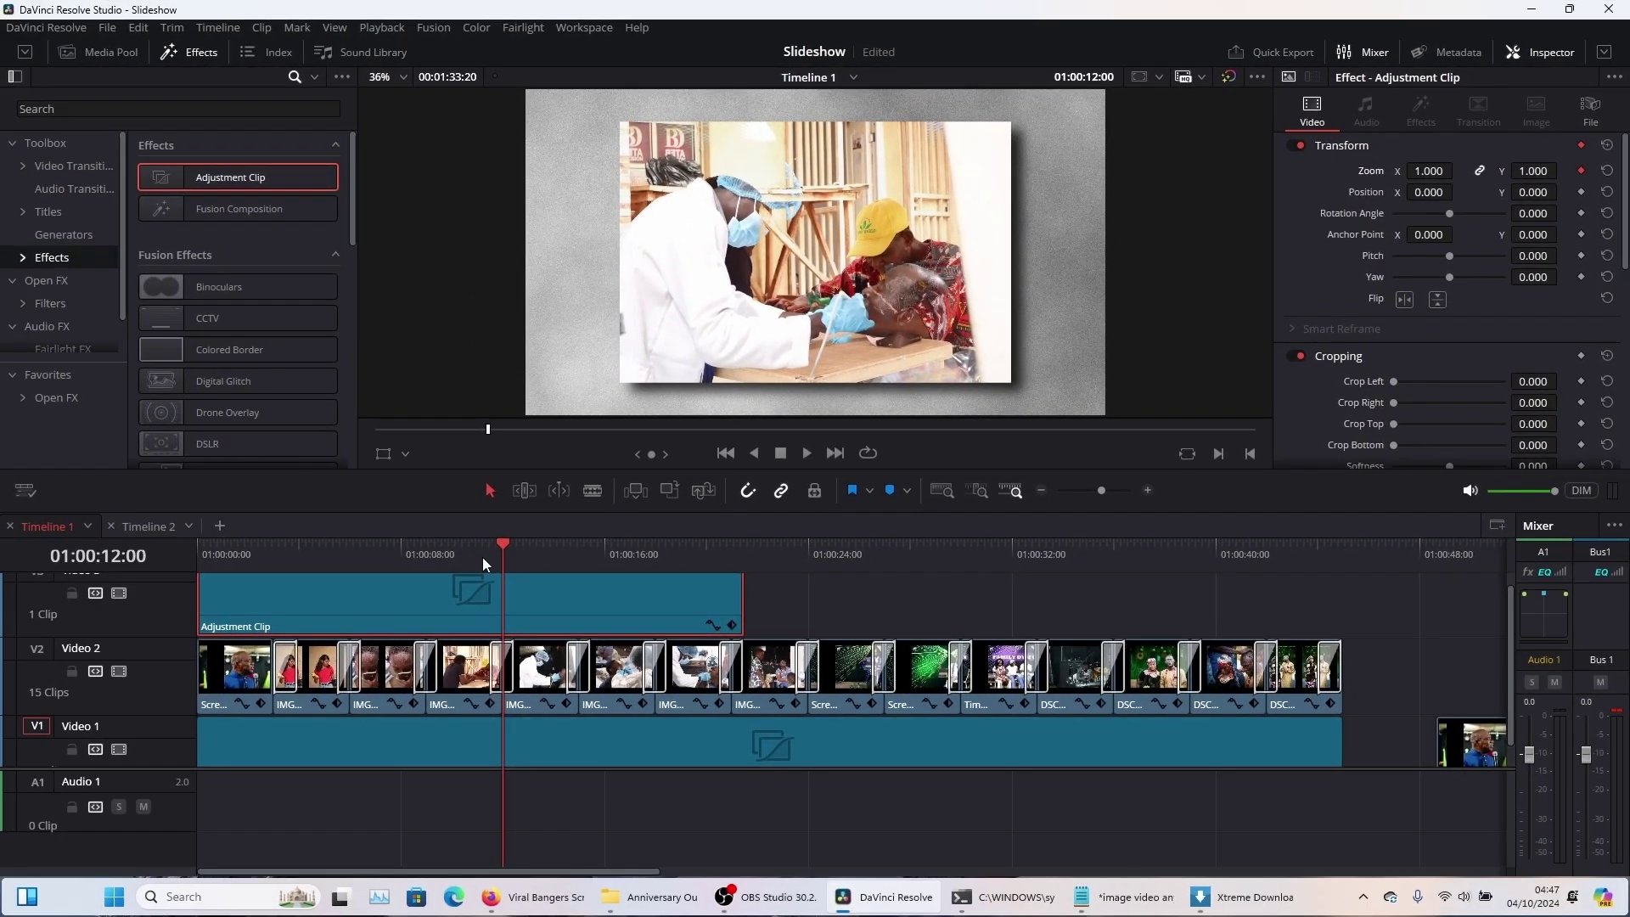
pyautogui.moveTo(482, 557); pyautogui.dragTo(109, 550)
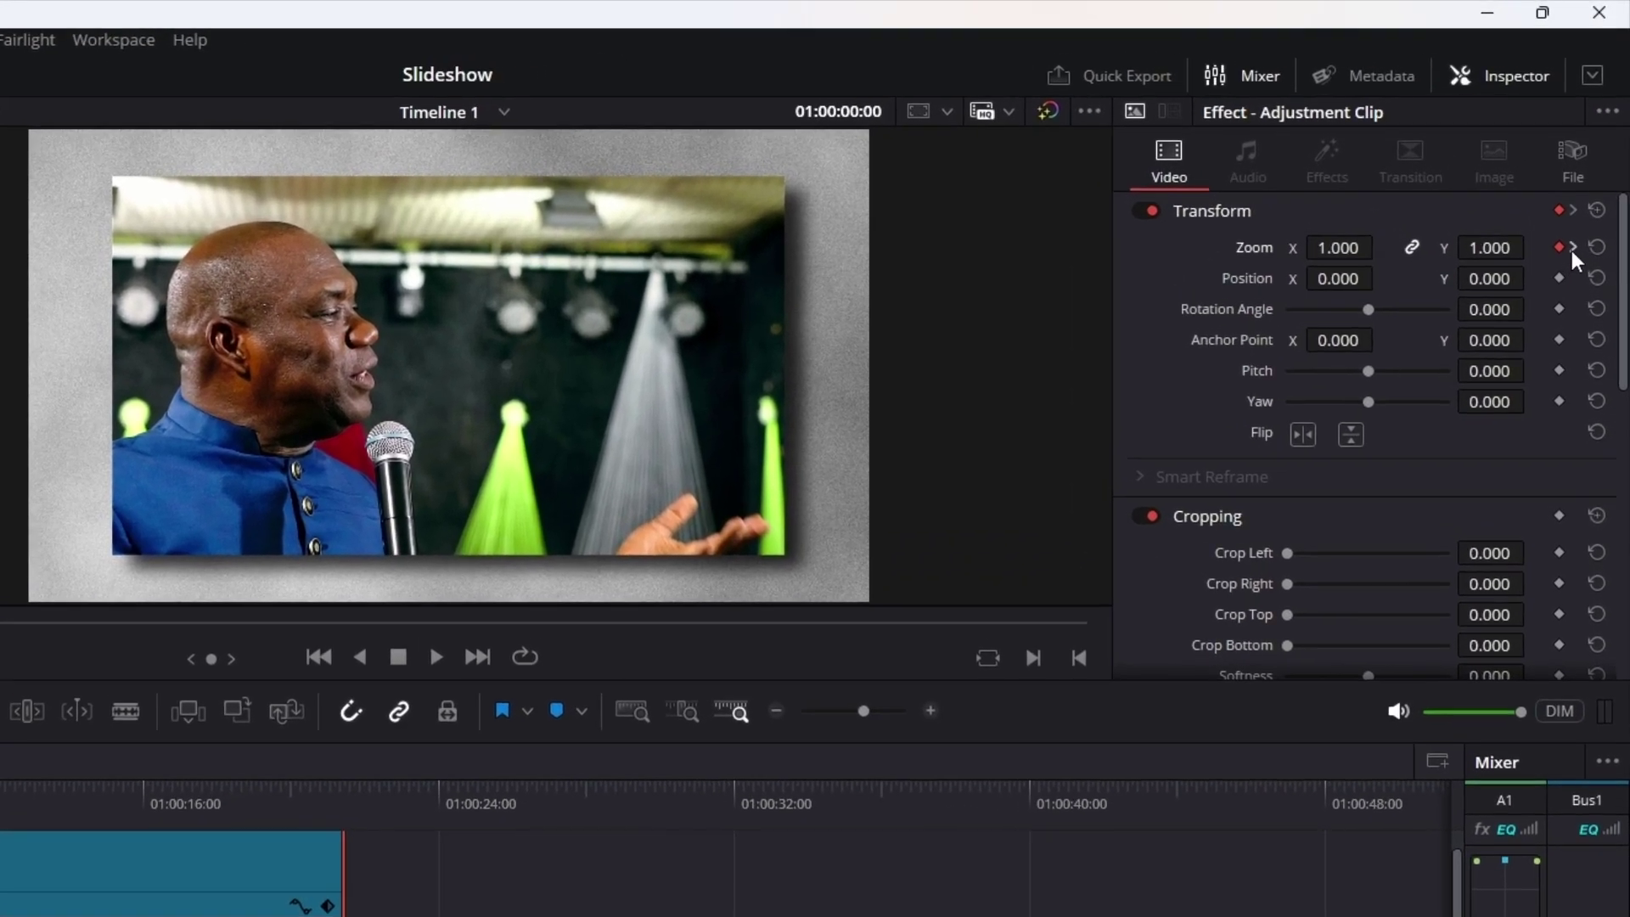
pyautogui.click(1589, 173)
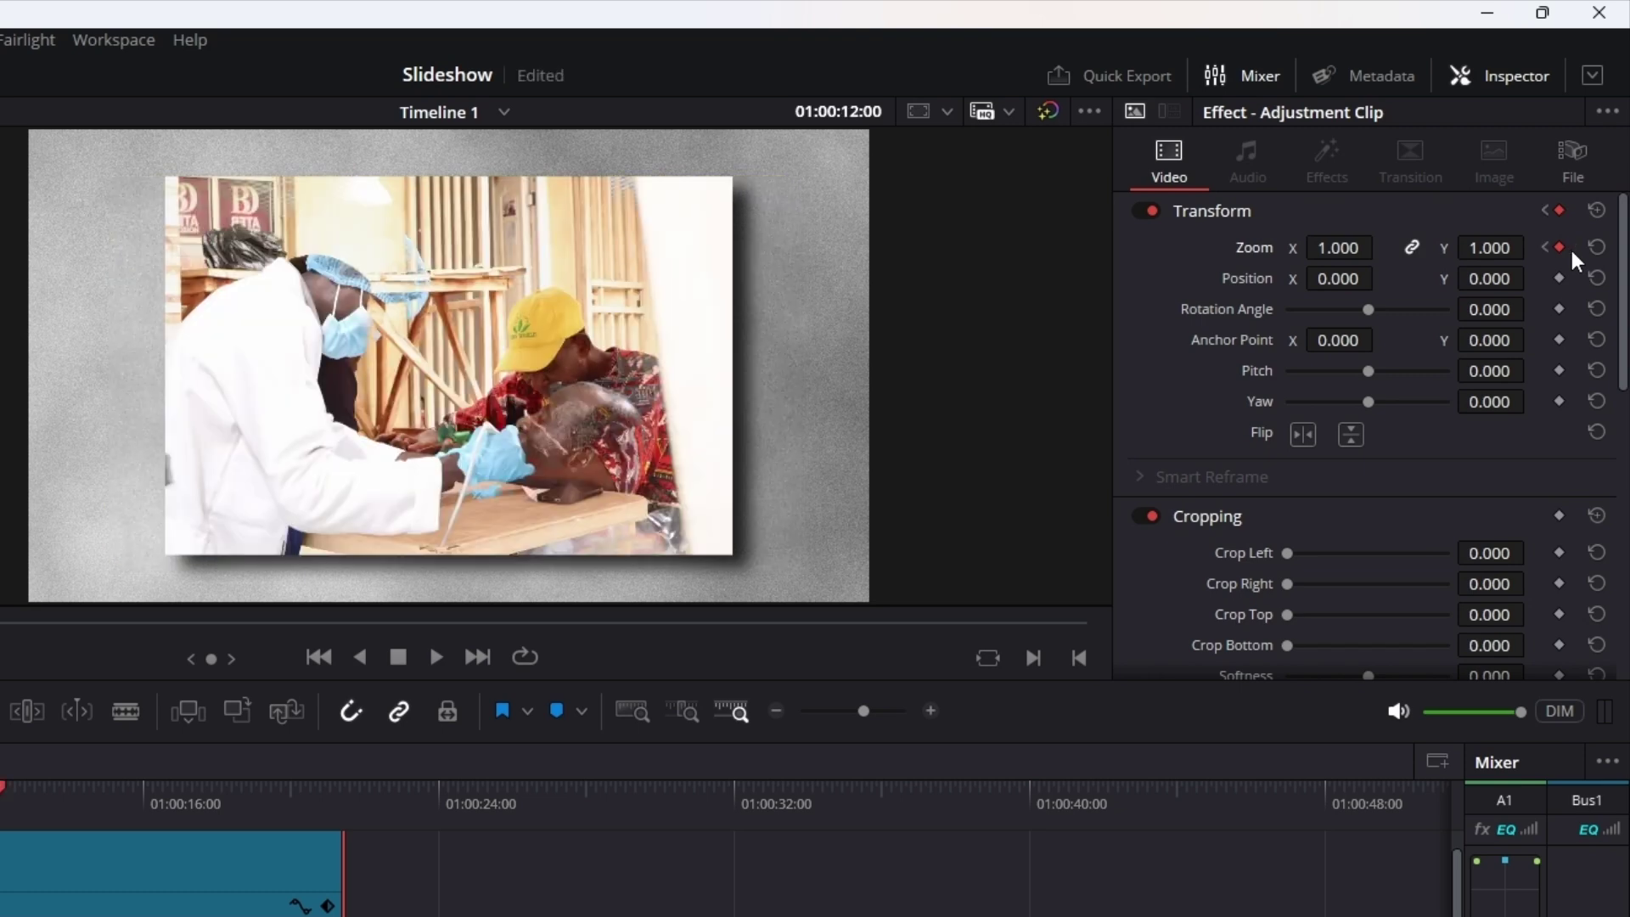
pyautogui.click(1481, 248)
pyautogui.click(1481, 248)
pyautogui.write('1.')
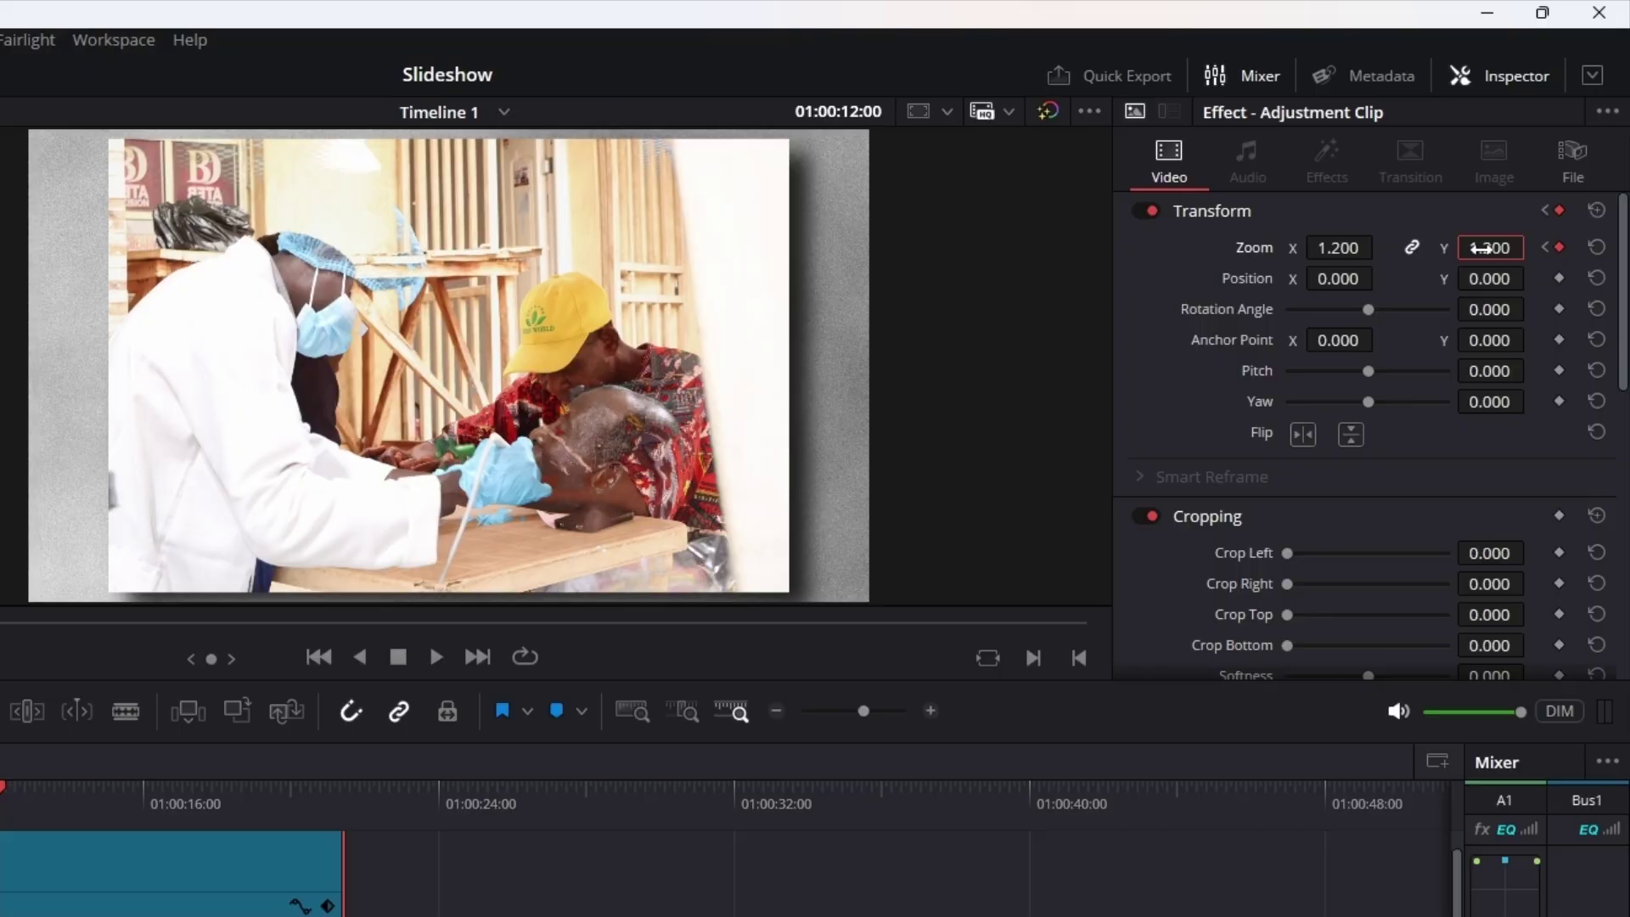
# Adjust both zoom keyframes' options, then cut the adjustment clip at 12 seconds and delete the remainder.
pyautogui.rightClick(1559, 246)
pyautogui.click(1527, 297)
pyautogui.click(1540, 247)
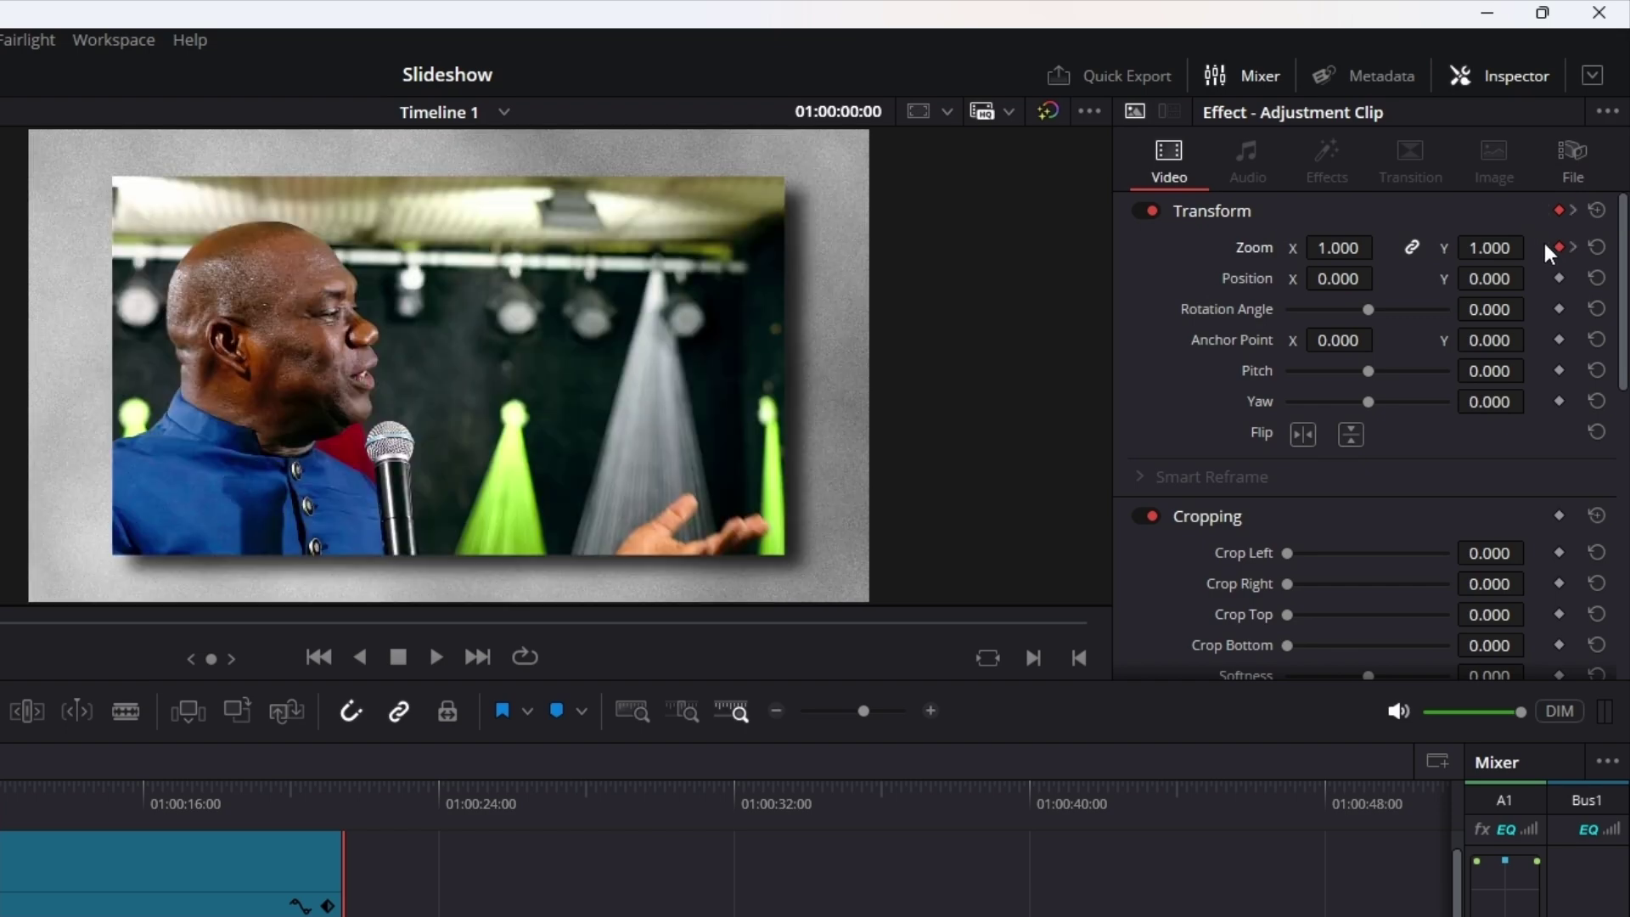
pyautogui.rightClick(1557, 246)
pyautogui.click(1527, 293)
pyautogui.click(1572, 244)
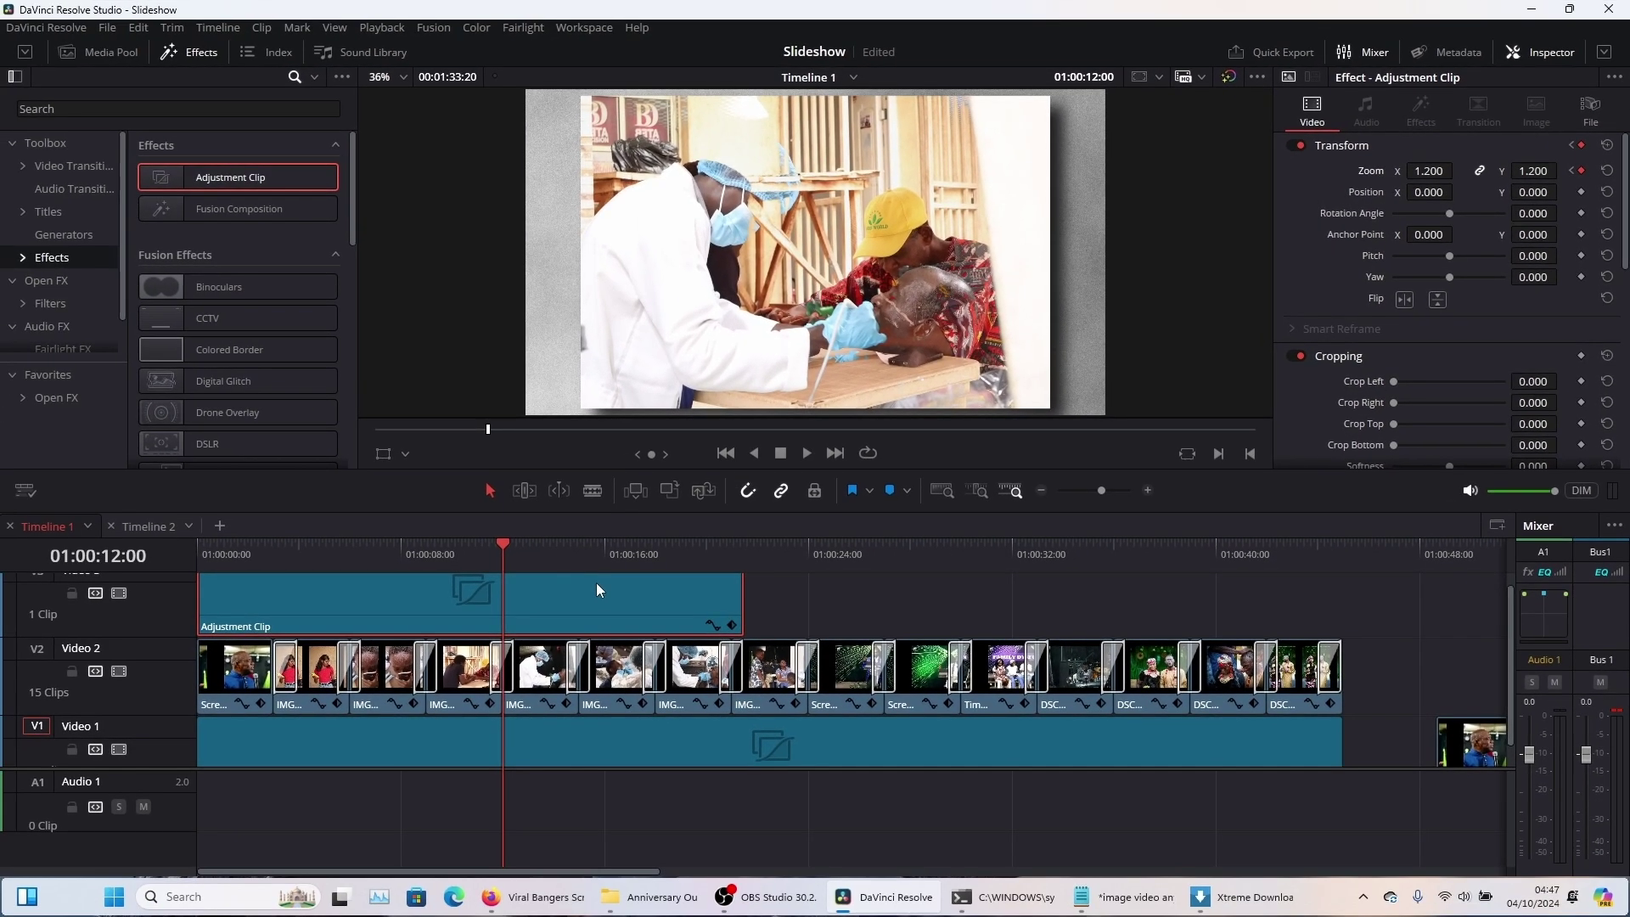
pyautogui.hotkey('ctrl', 'b')
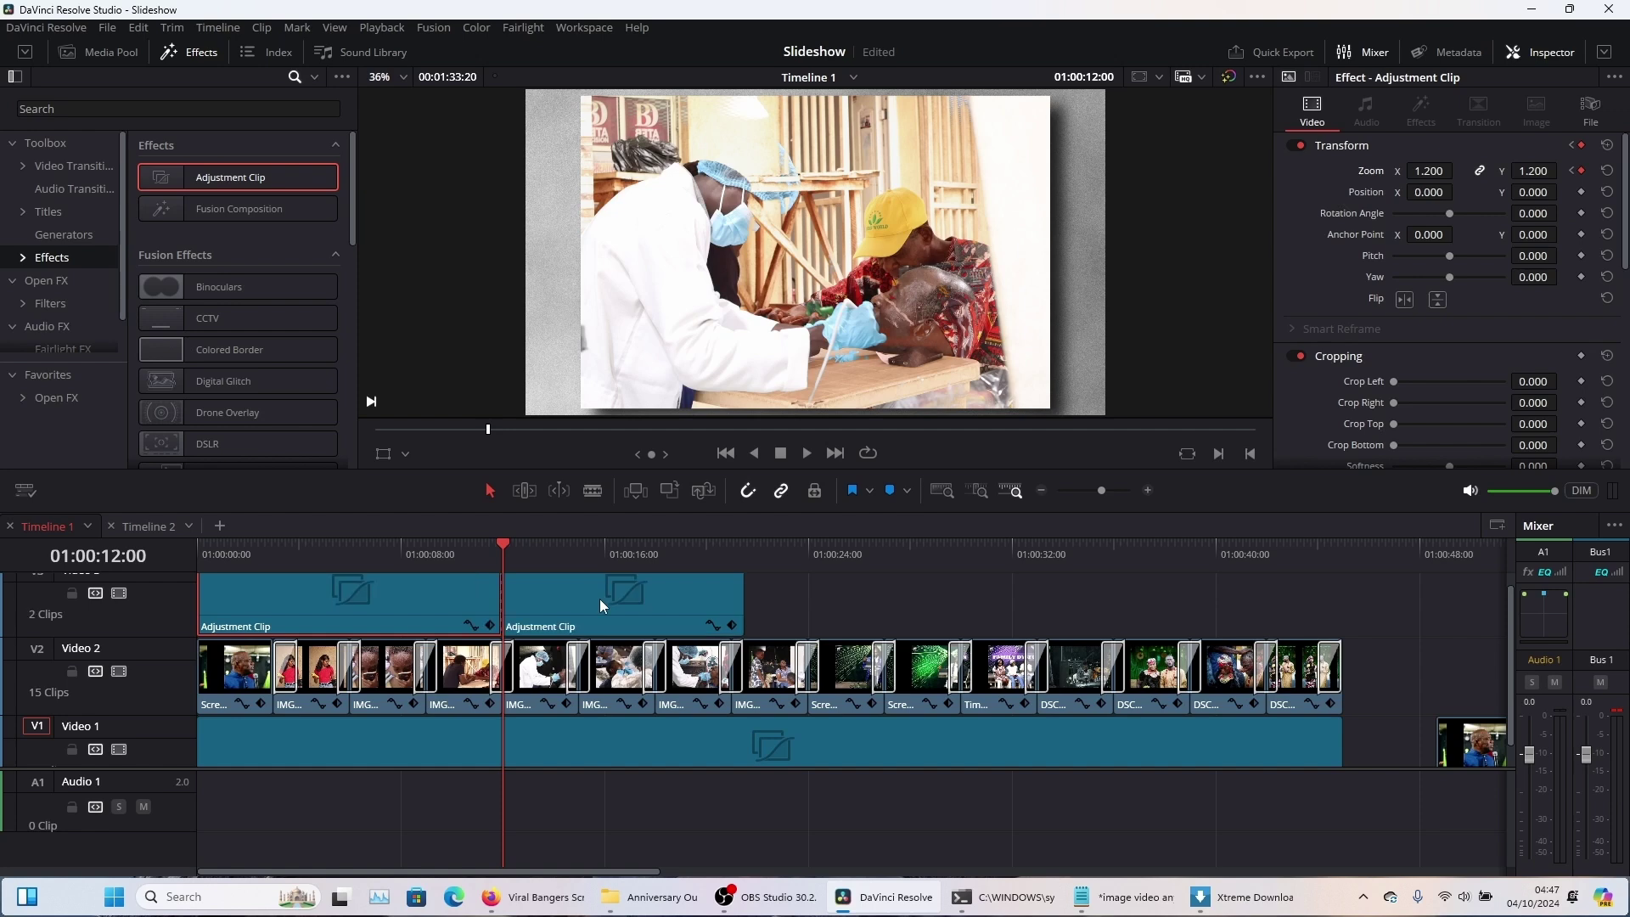
pyautogui.press('Delete')
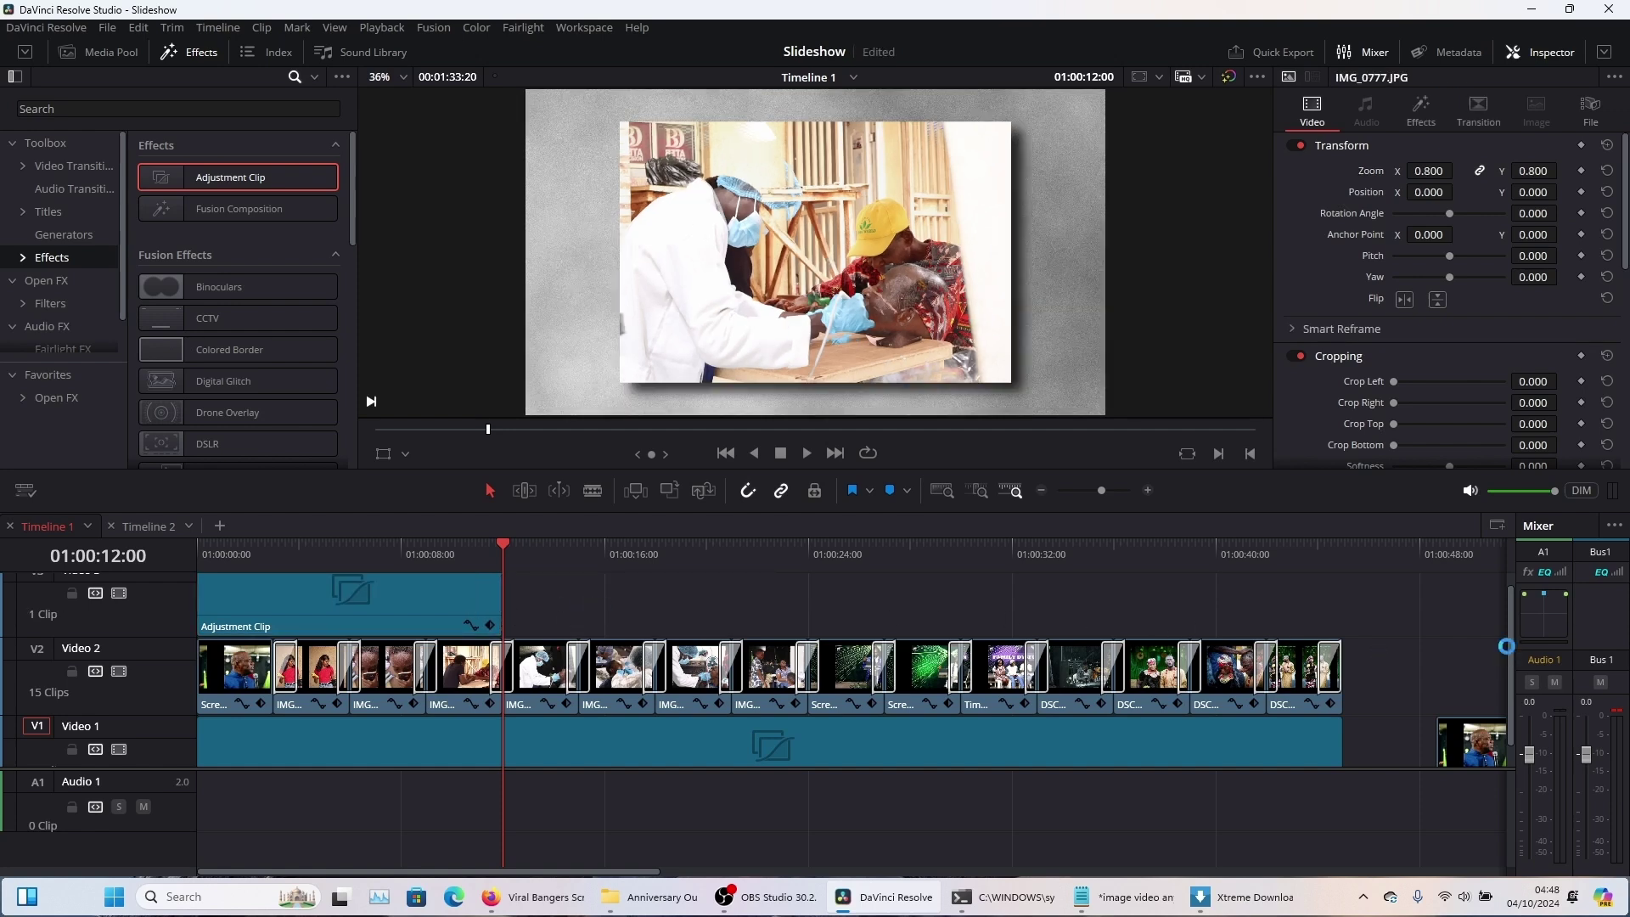
# Copy the first adjustment clip to sit right after it, spanning 12 to 24 seconds.
pyautogui.scroll(1, 1512, 611)
pyautogui.click(390, 613)
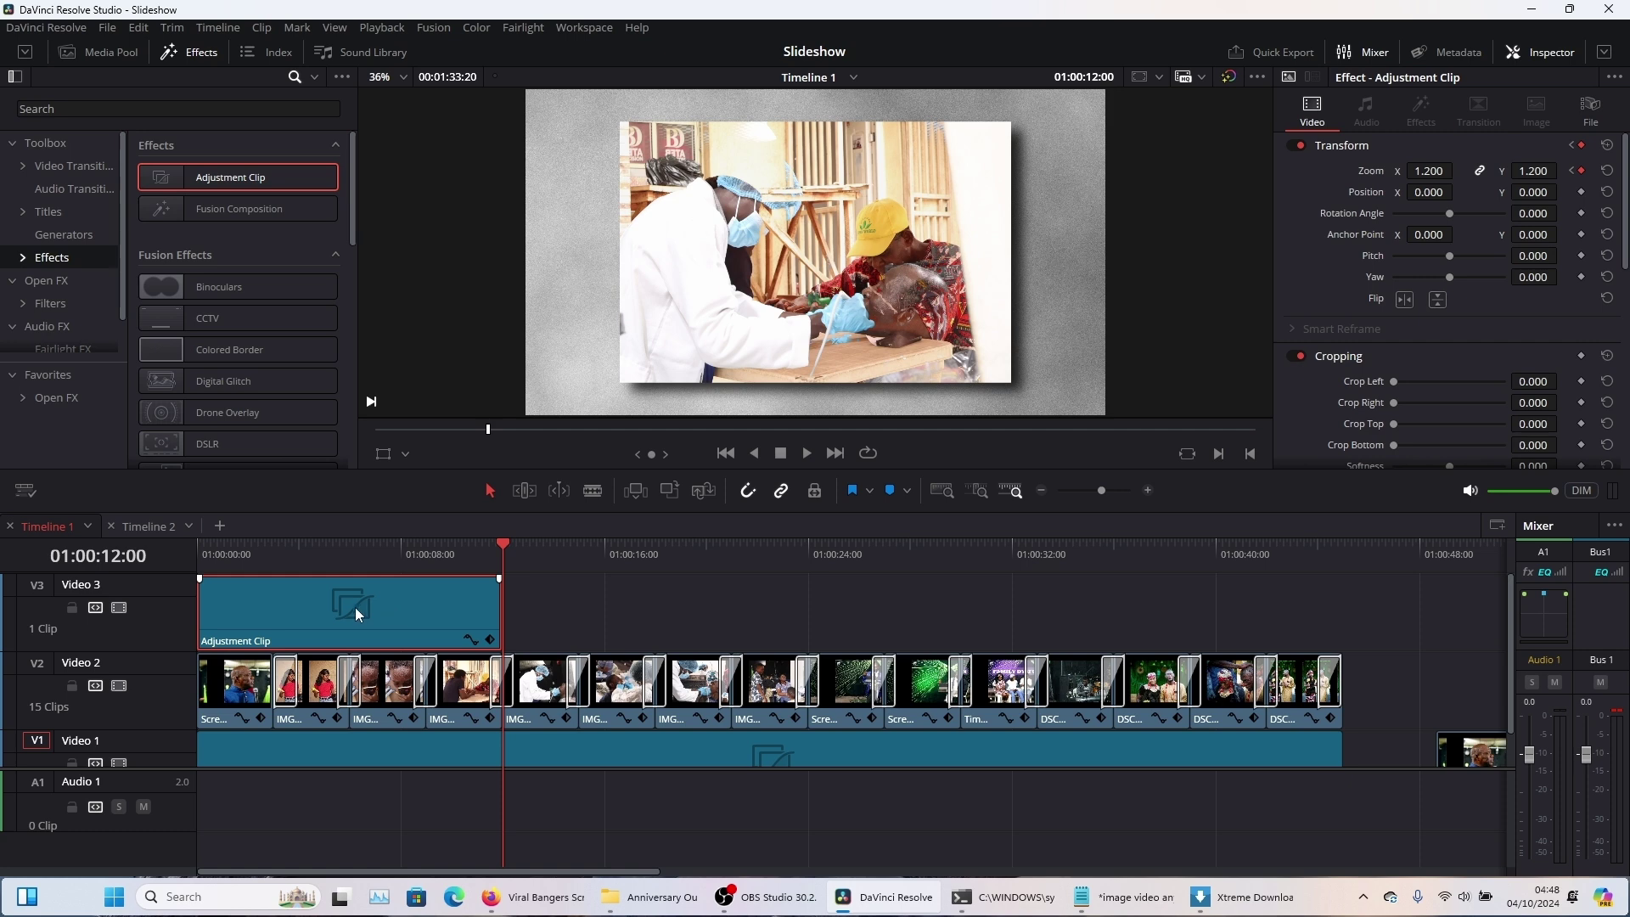
pyautogui.moveTo(259, 609); pyautogui.dragTo(563, 606)
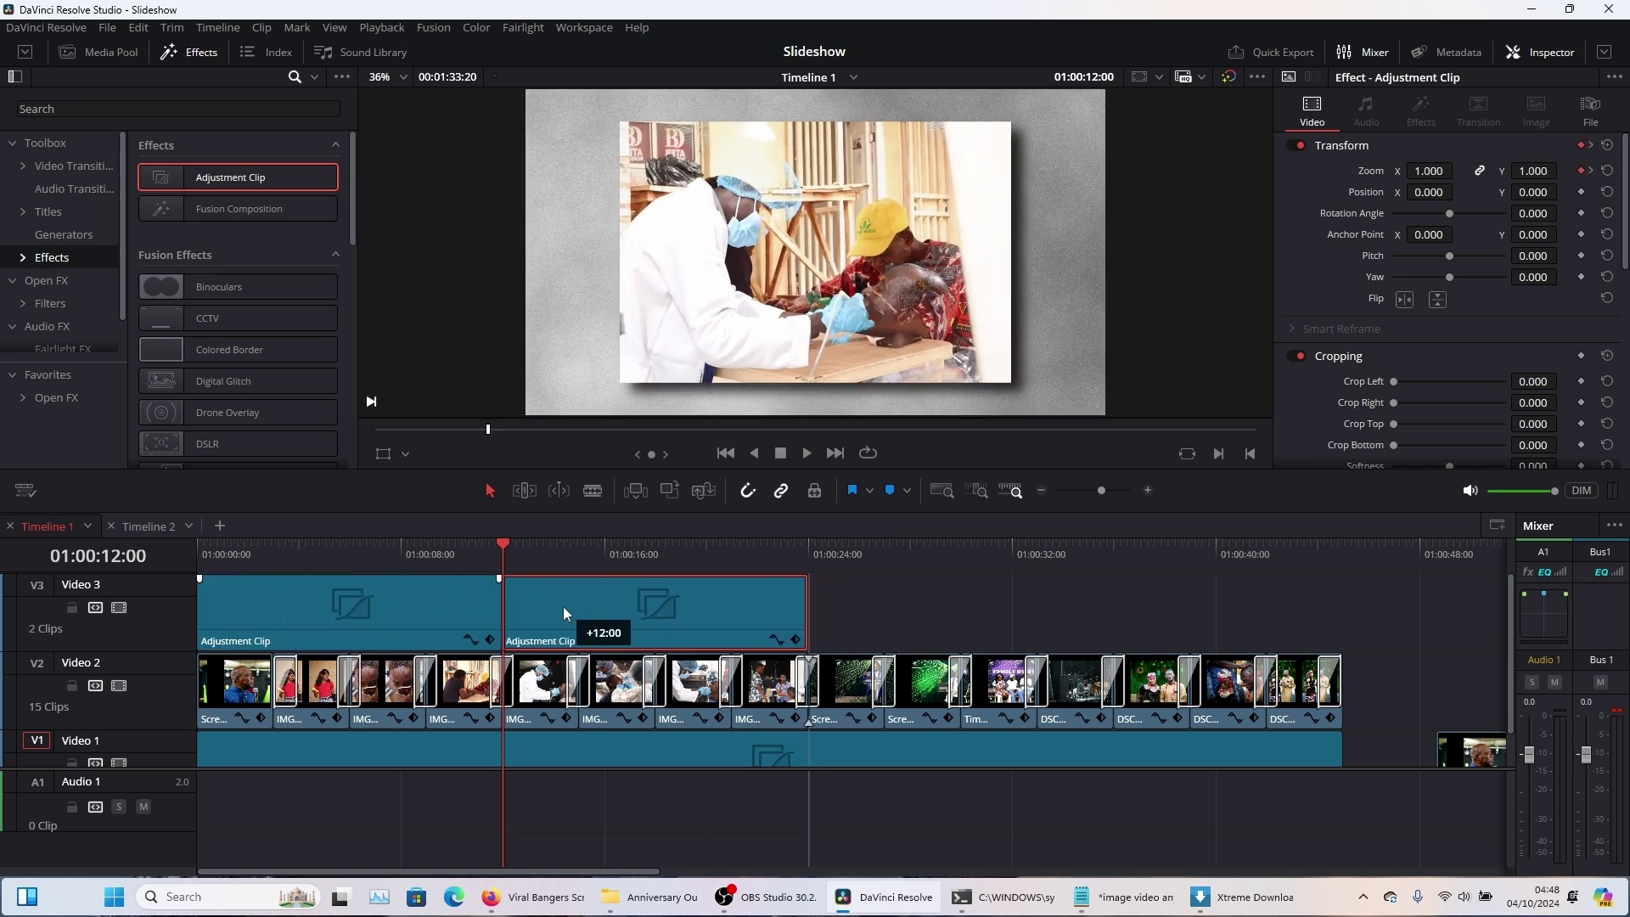
# Set the copy's starting Zoom keyframe to 1.2, then move to the next zoom keyframe at 24 seconds.
pyautogui.click(1528, 171)
pyautogui.write('1.2')
pyautogui.press('Return')
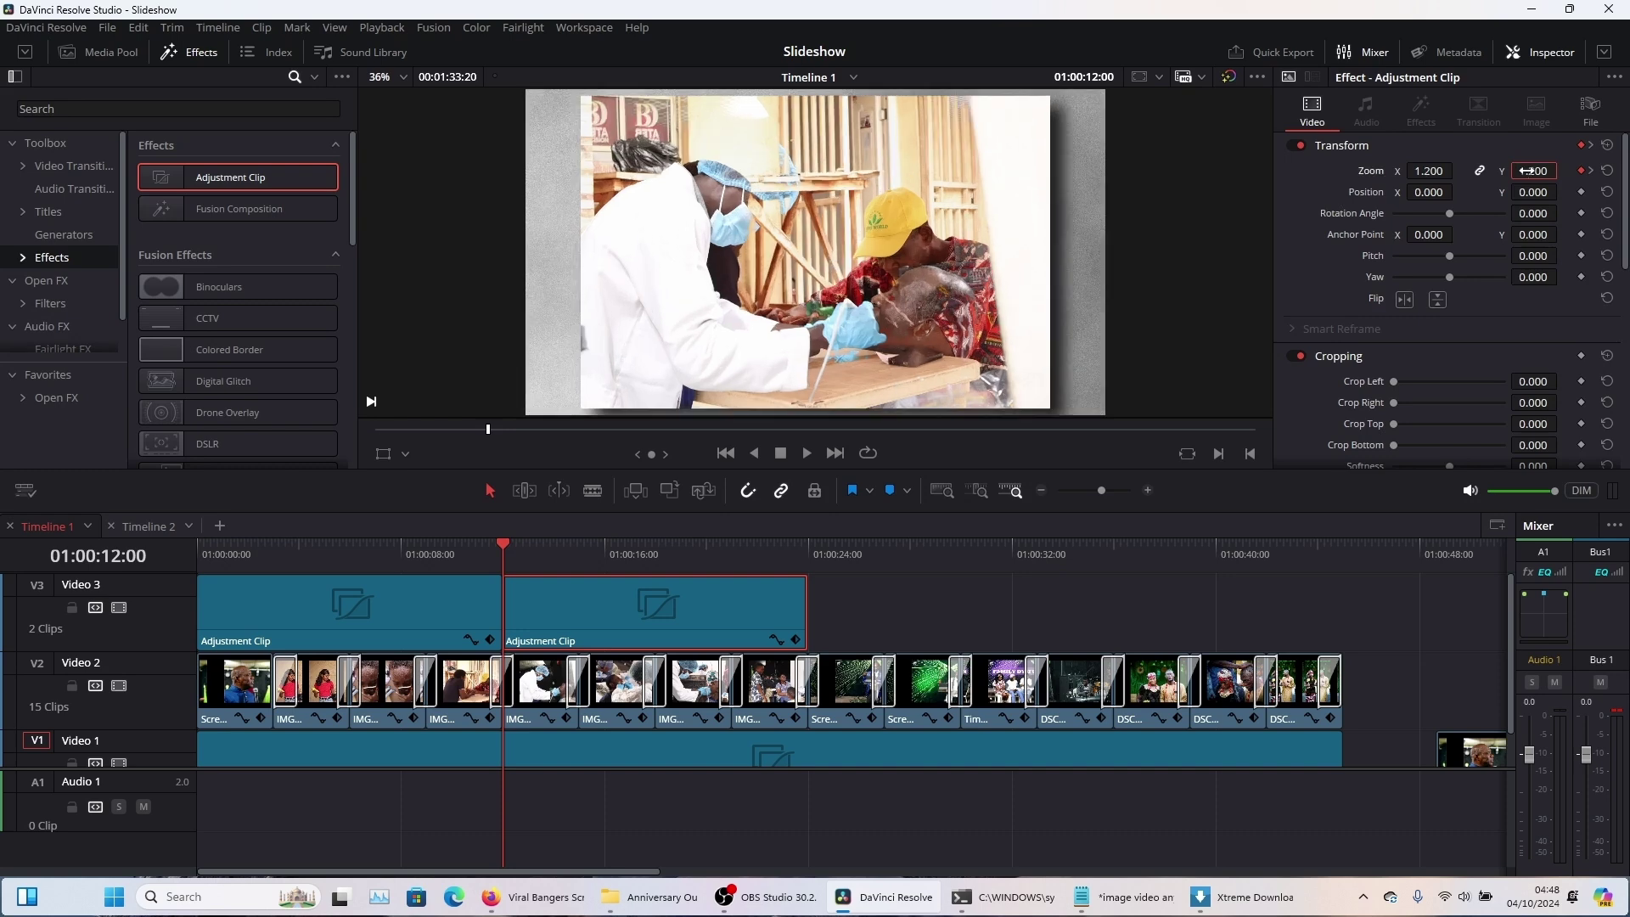
pyautogui.click(1592, 172)
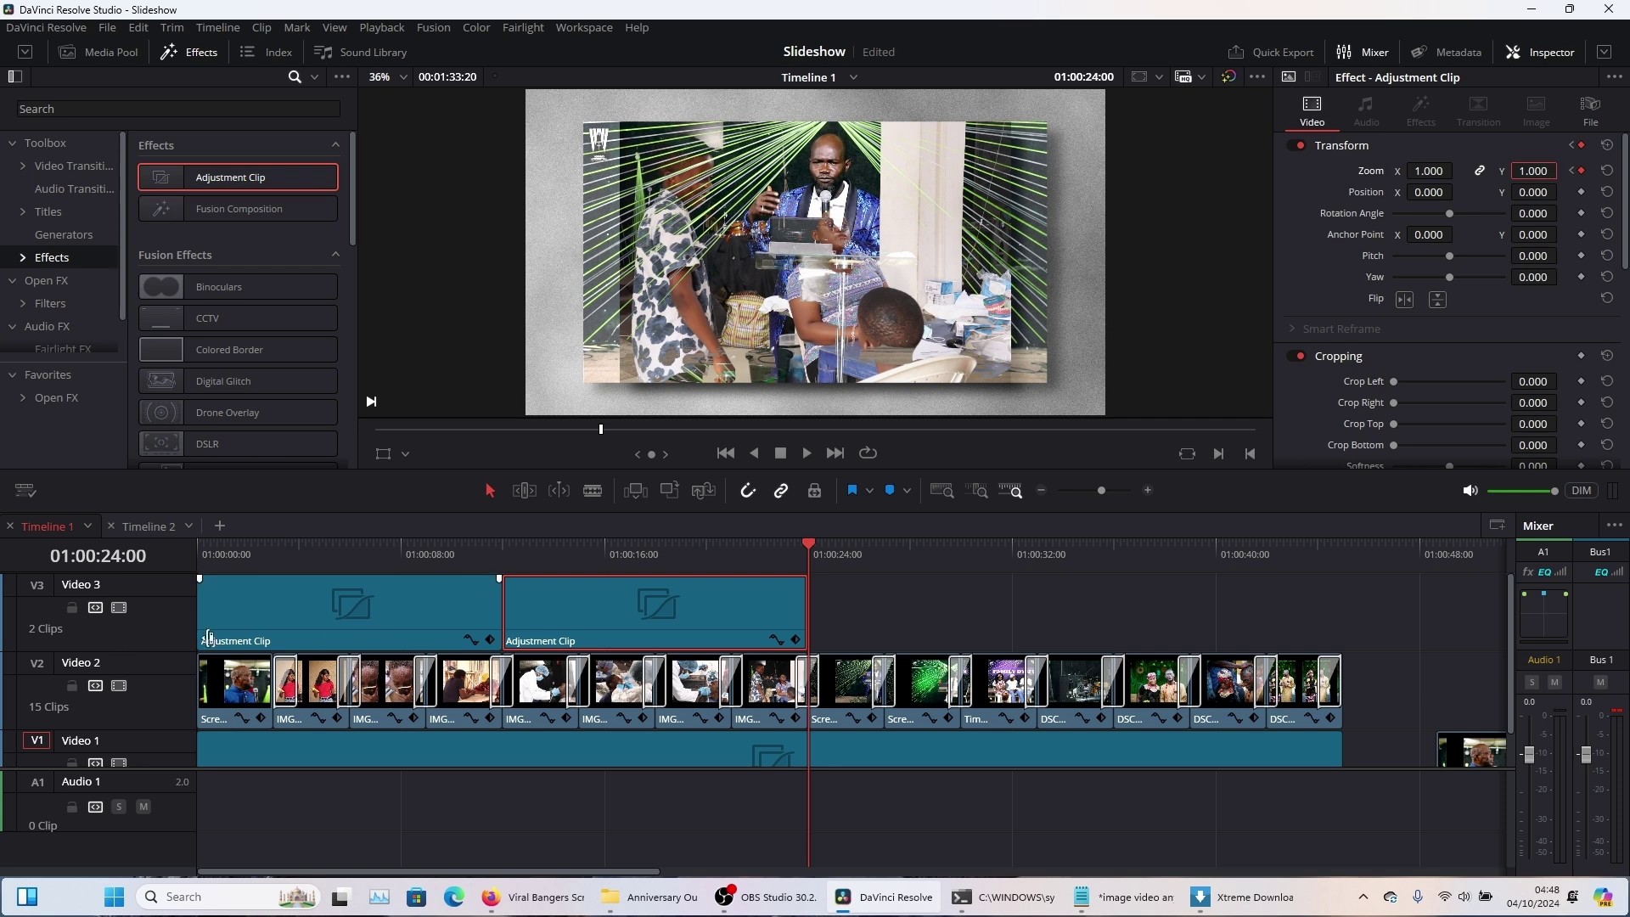
# Set the first adjustment clip's clip colour to Olive.
pyautogui.click(235, 616)
pyautogui.rightClick(235, 616)
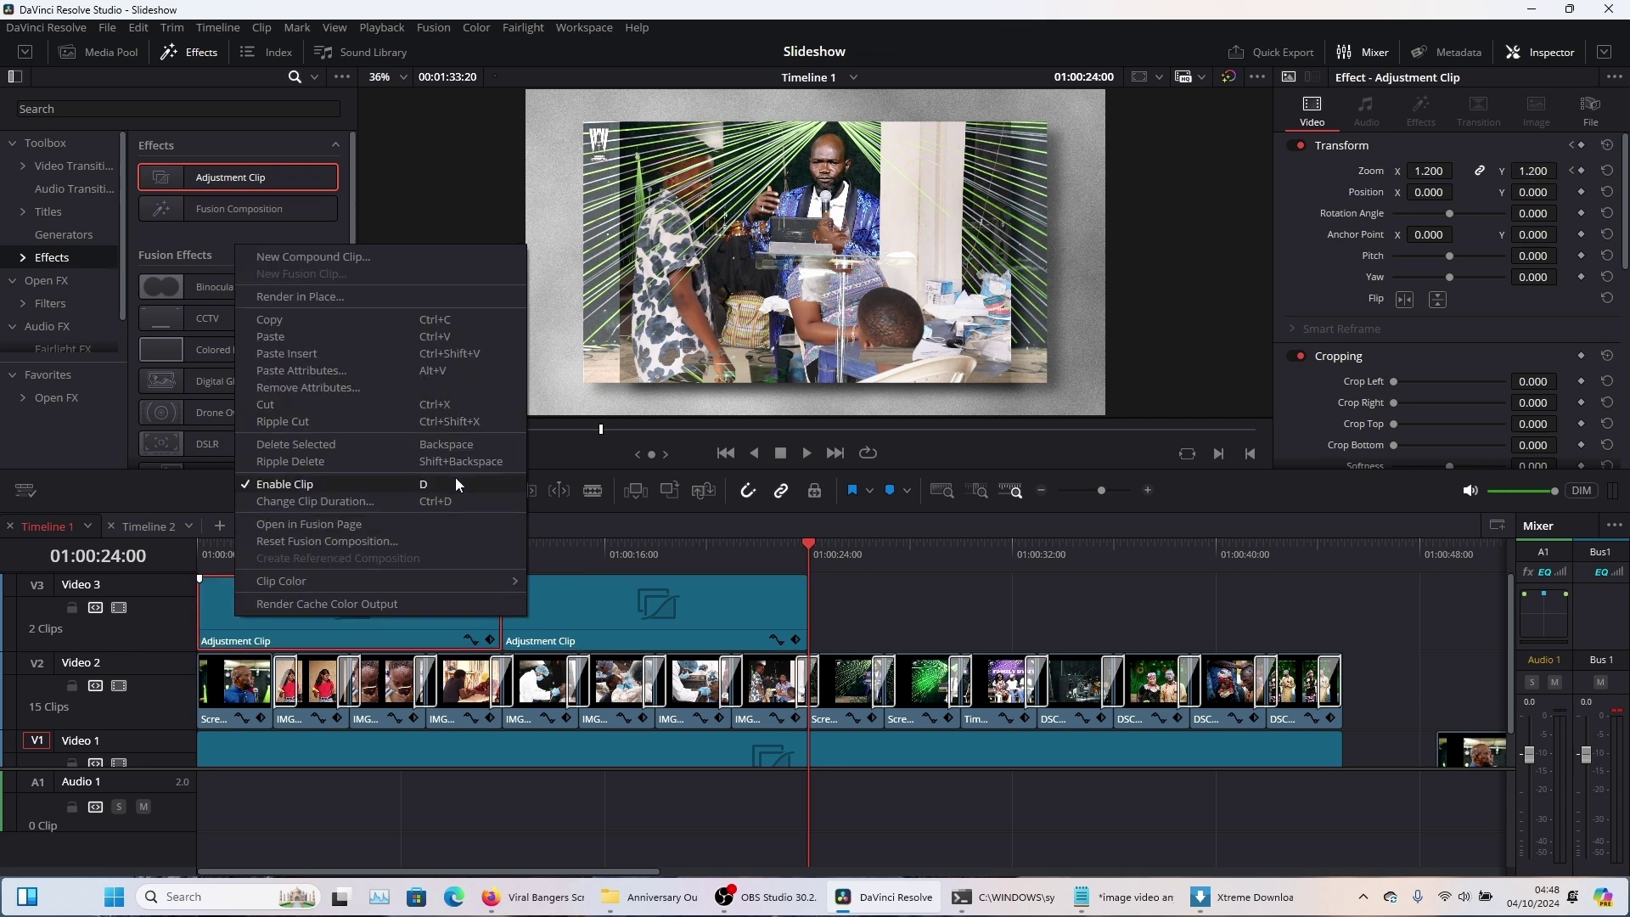
pyautogui.moveTo(558, 577)
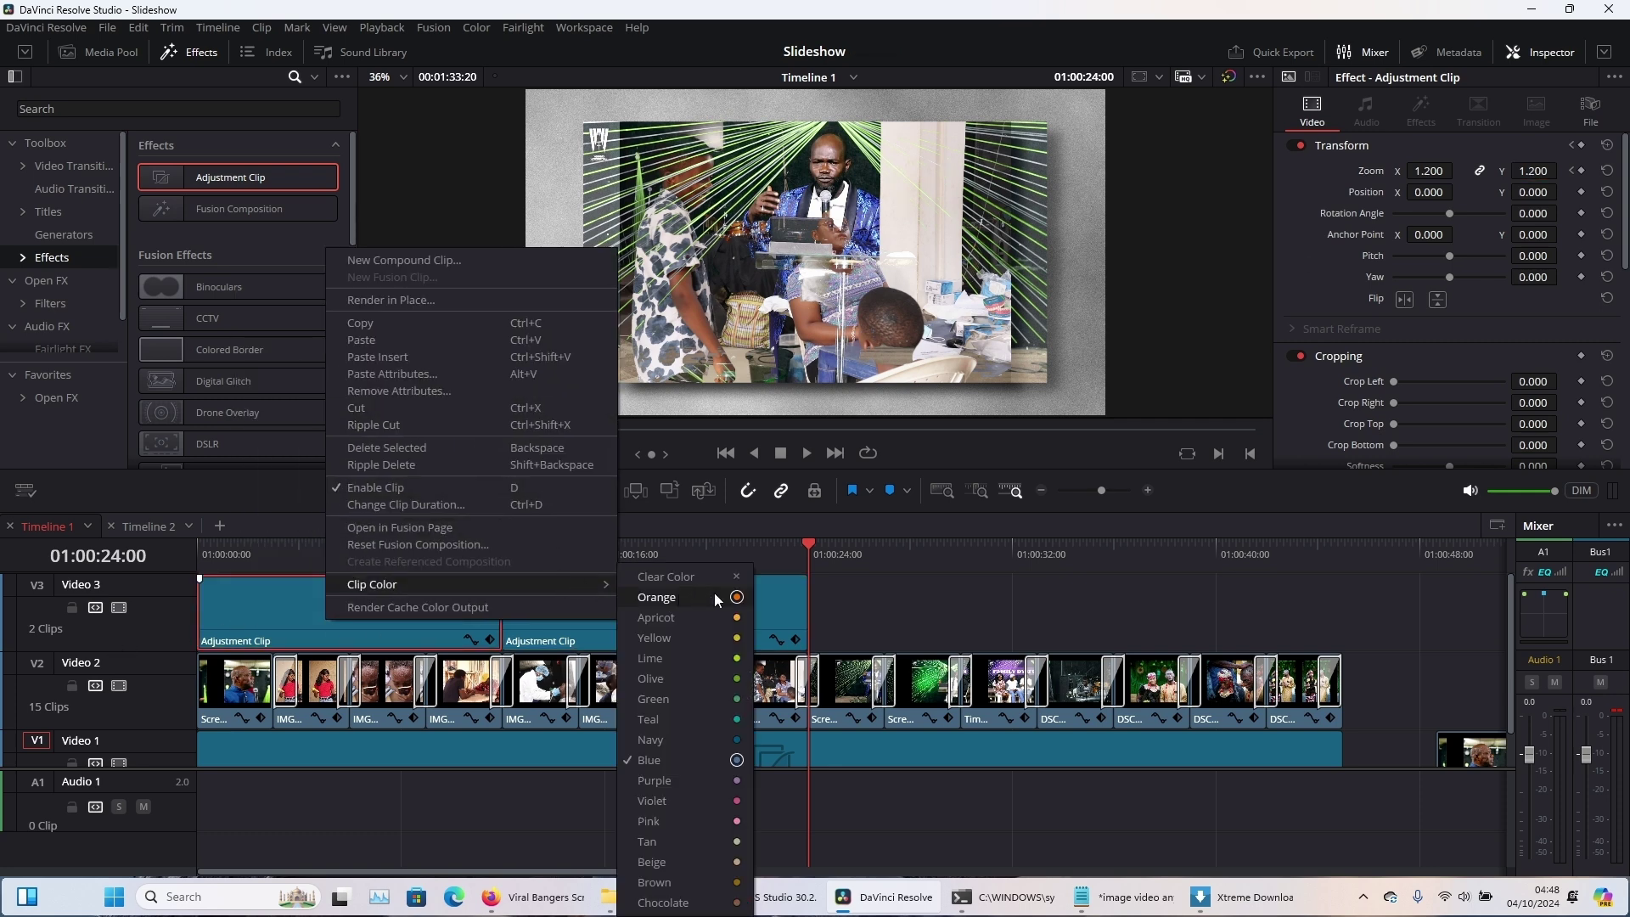
pyautogui.click(701, 678)
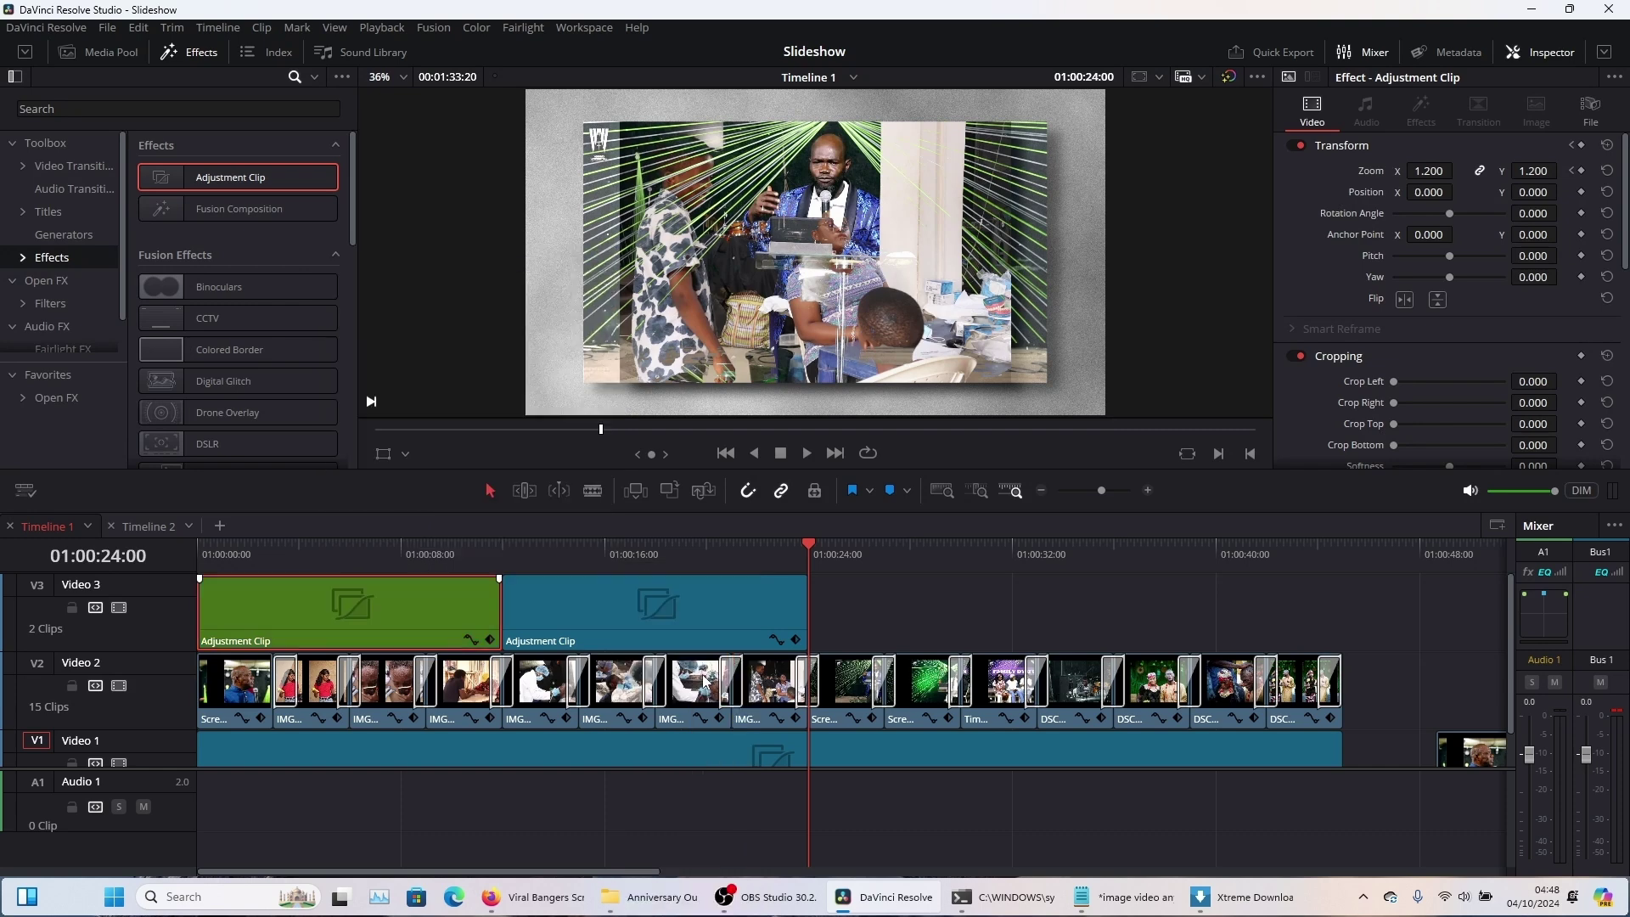
# Colour the second adjustment clip Orange and place a copy of the olive clip after it.
pyautogui.click(696, 631)
pyautogui.rightClick(700, 631)
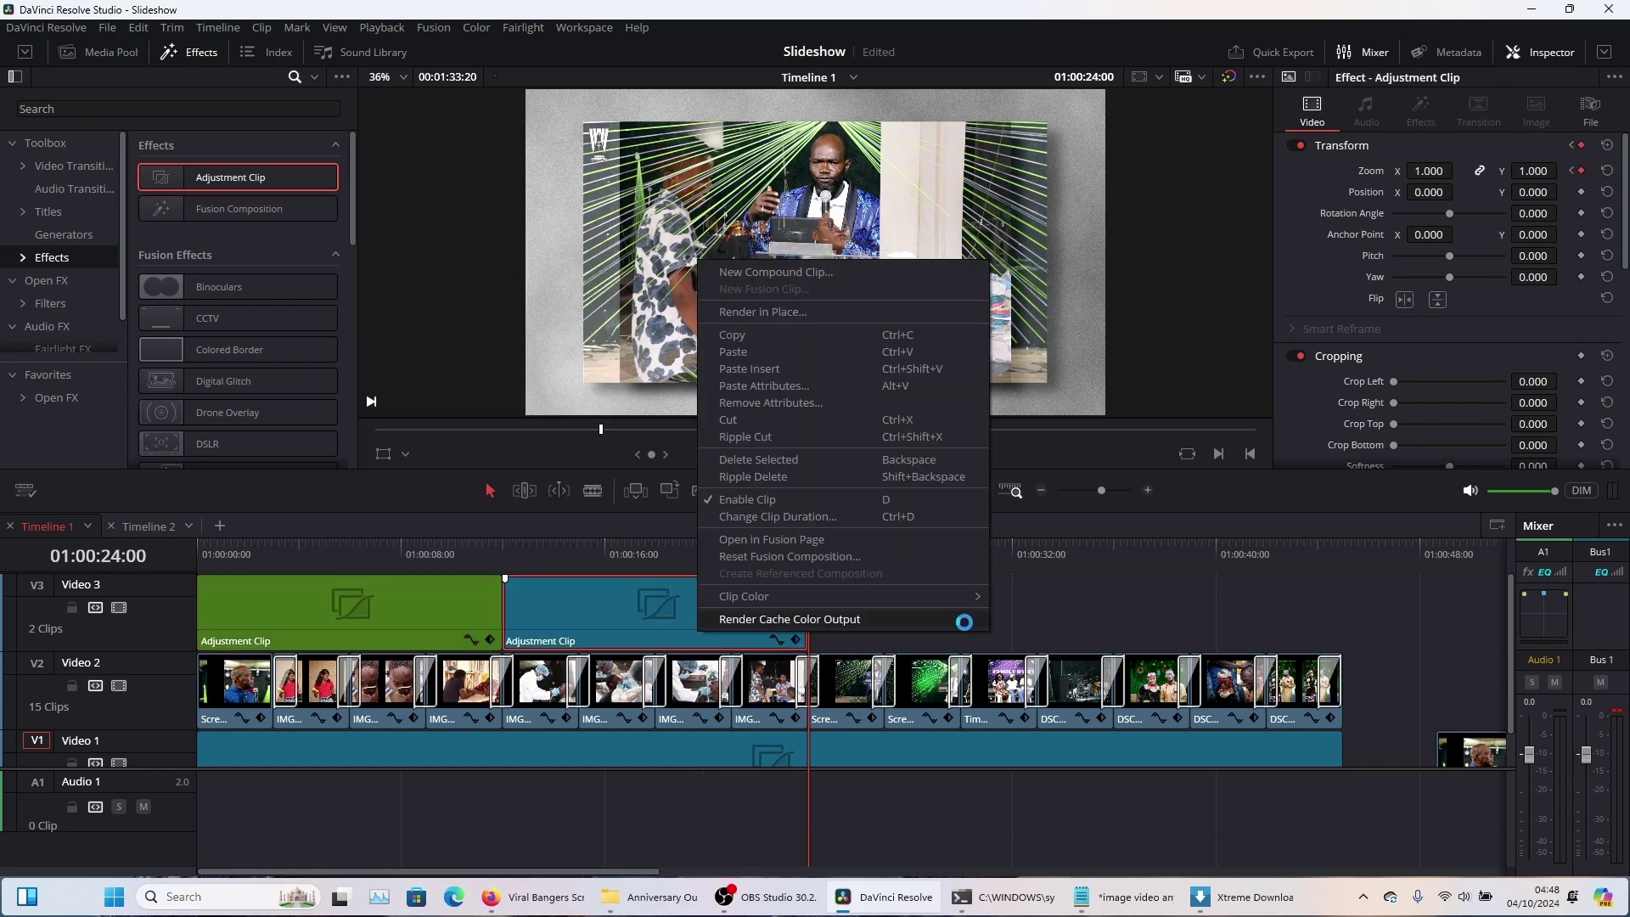
pyautogui.moveTo(964, 601)
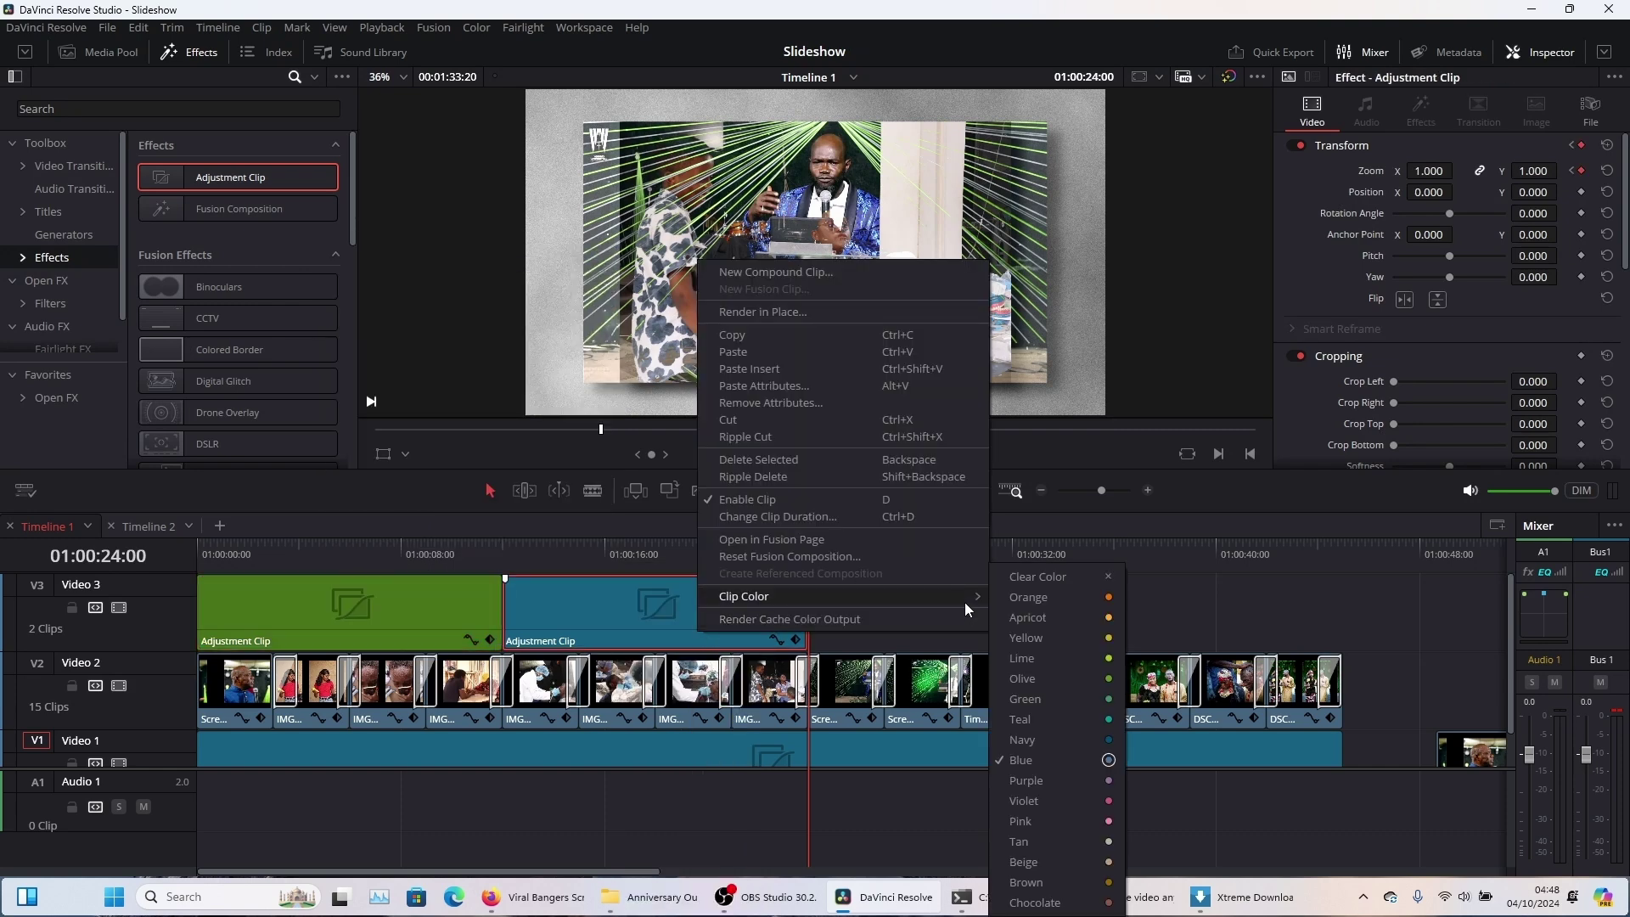
pyautogui.click(1086, 598)
pyautogui.moveTo(441, 554); pyautogui.dragTo(100, 558)
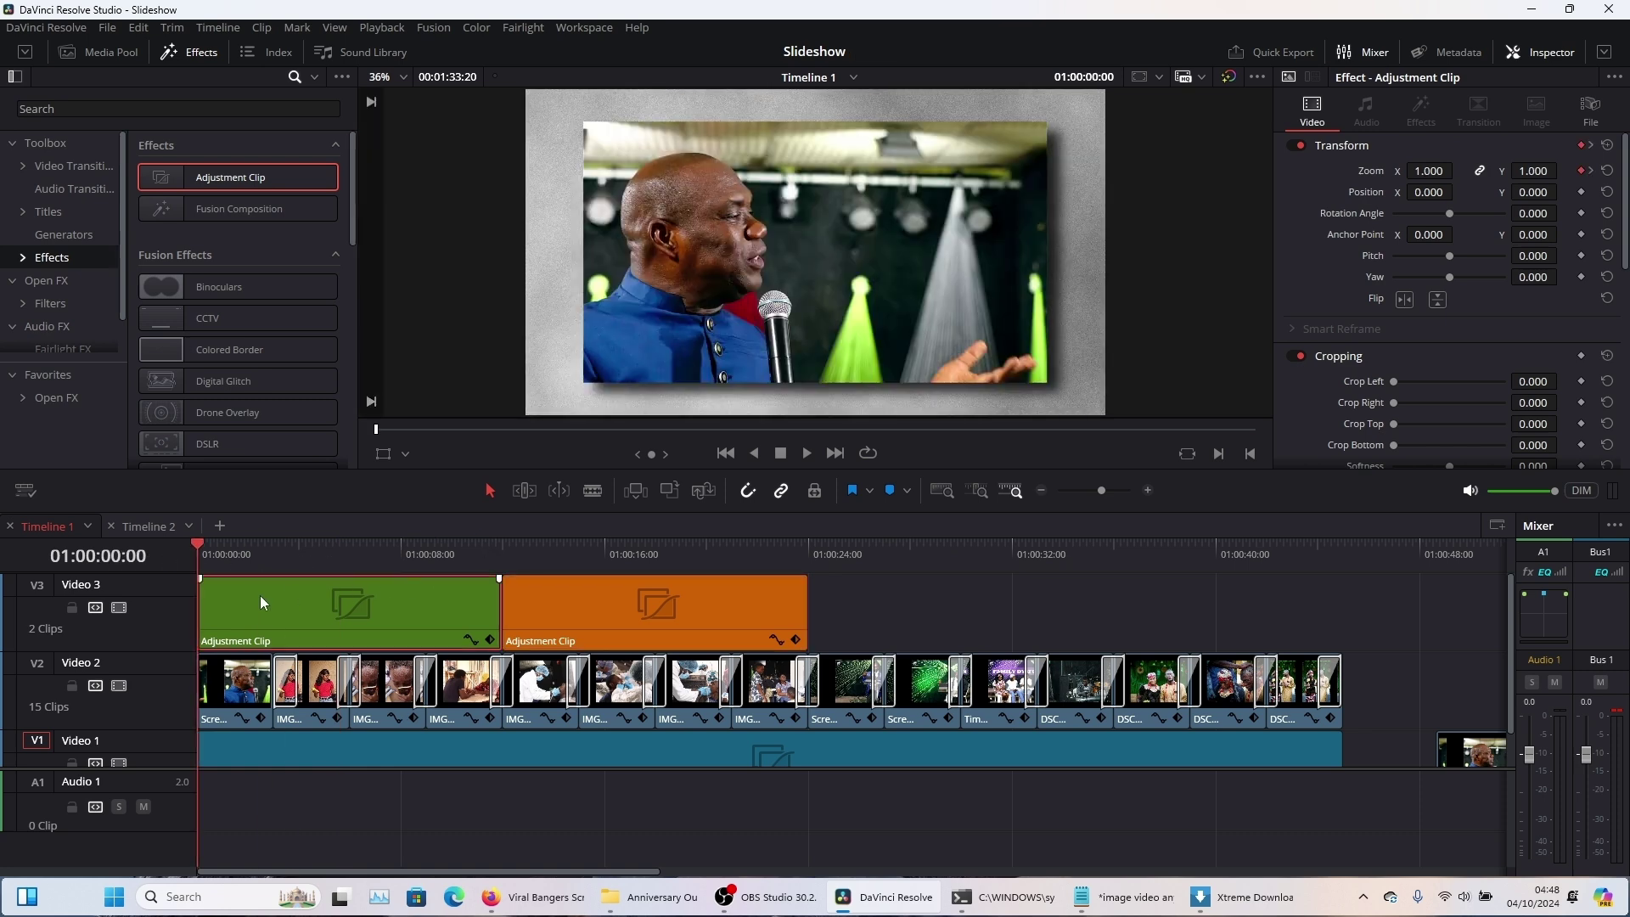
pyautogui.moveTo(259, 594); pyautogui.dragTo(870, 593)
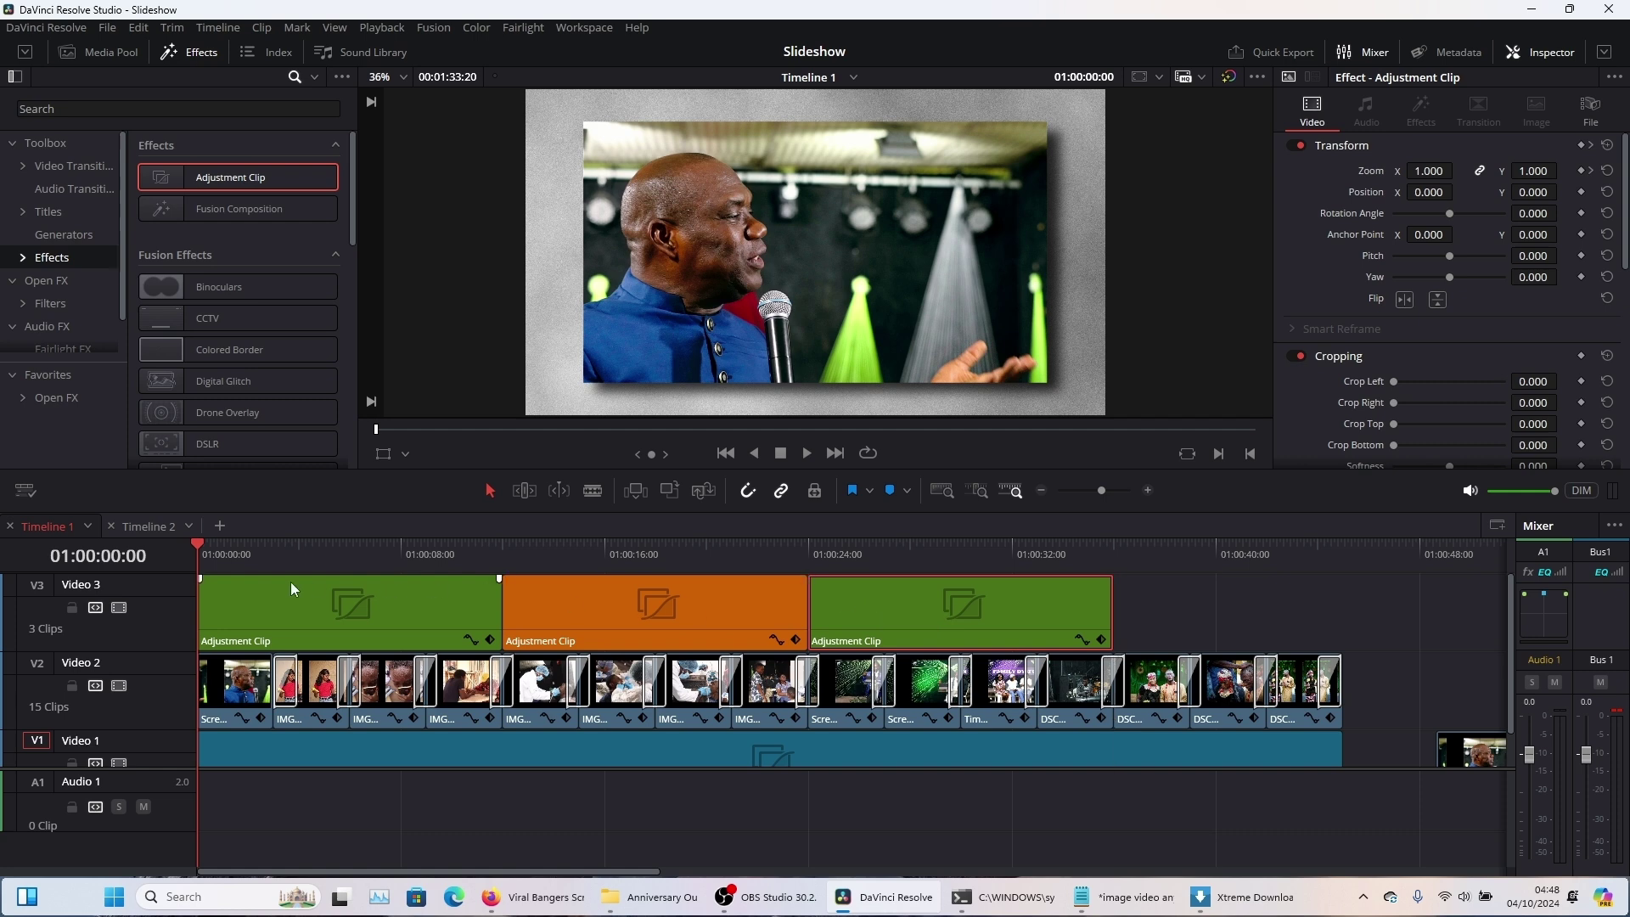
# Play the timeline from the beginning to preview the zooms and Non-Additive Dissolves.
pyautogui.press('space')
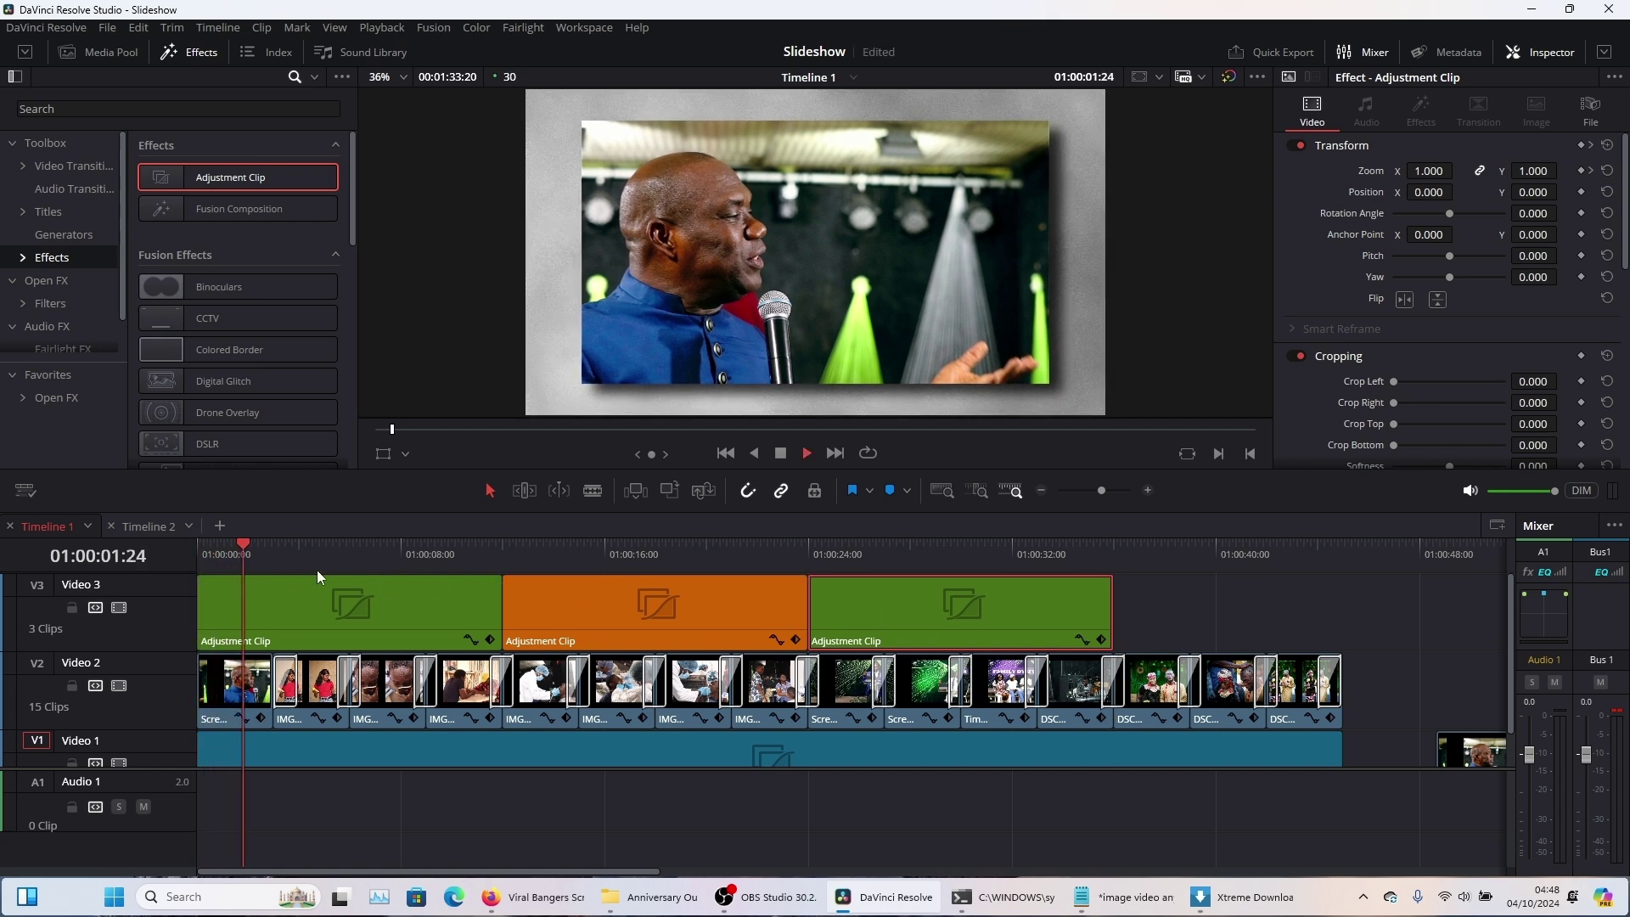